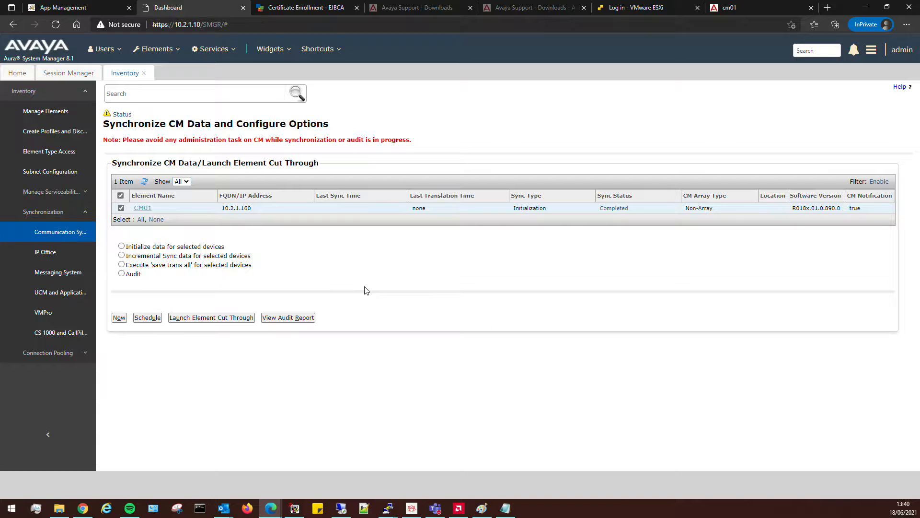
click(295, 509)
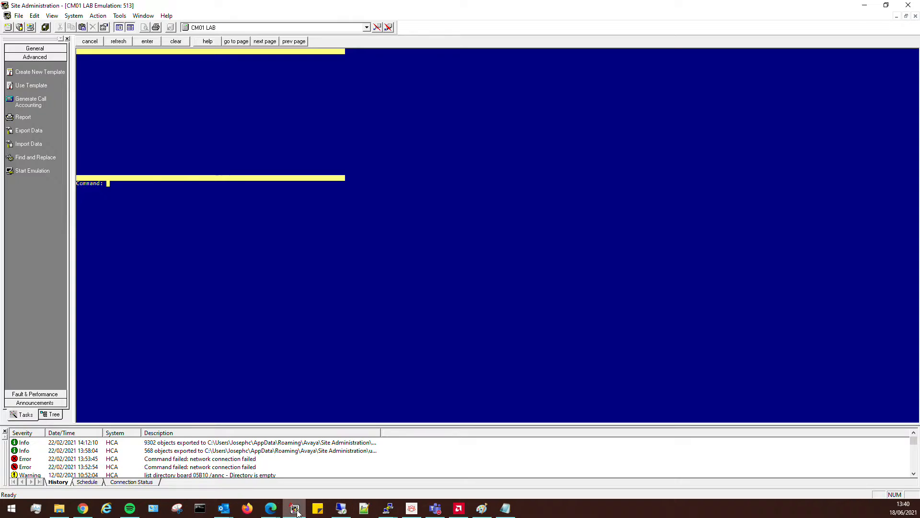
click(294, 509)
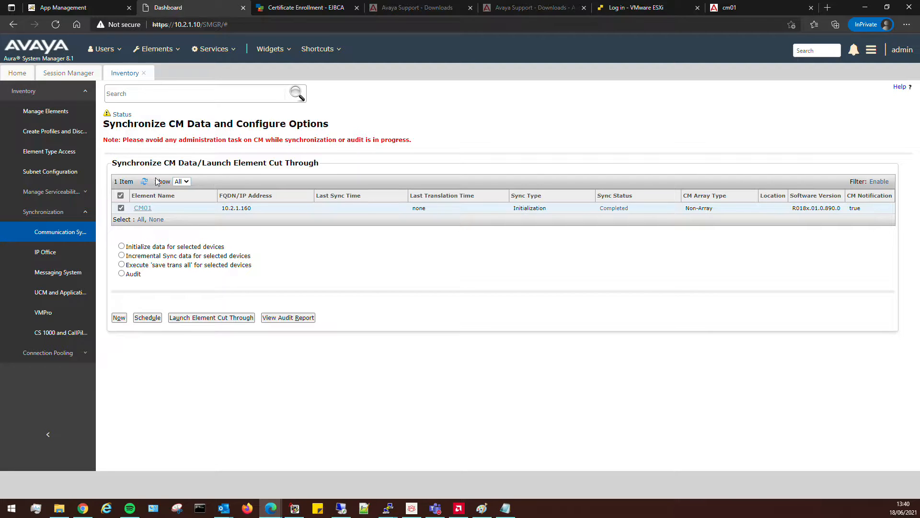
Step: Close the Inventory page and refresh the list of Session Manager instances on the Session Manager dashboard
click(143, 73)
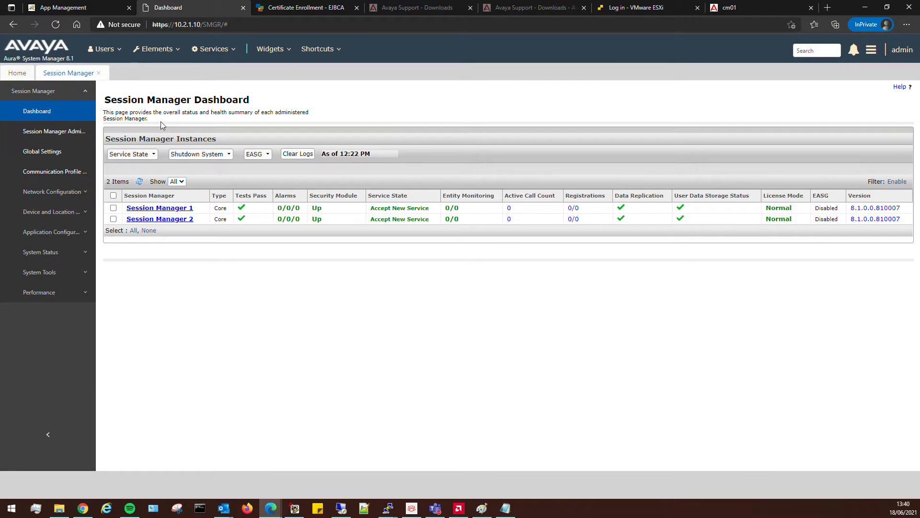
click(139, 182)
Step: Open the list of SIP entities in the Routing element
click(158, 49)
mouse_move(152, 289)
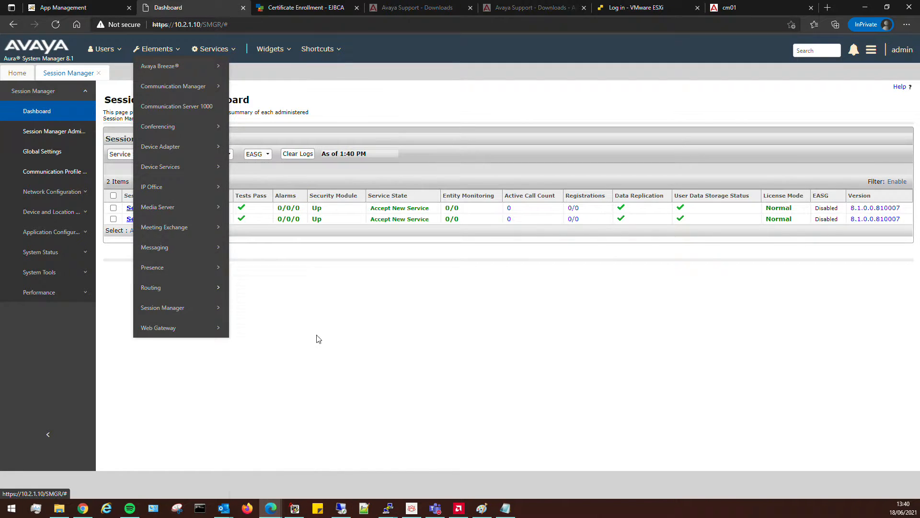
click(152, 49)
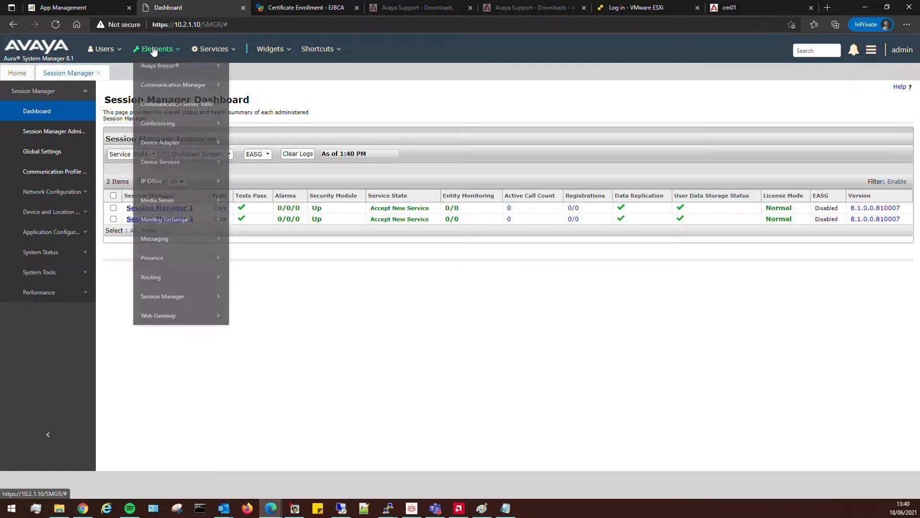
mouse_move(194, 289)
click(261, 370)
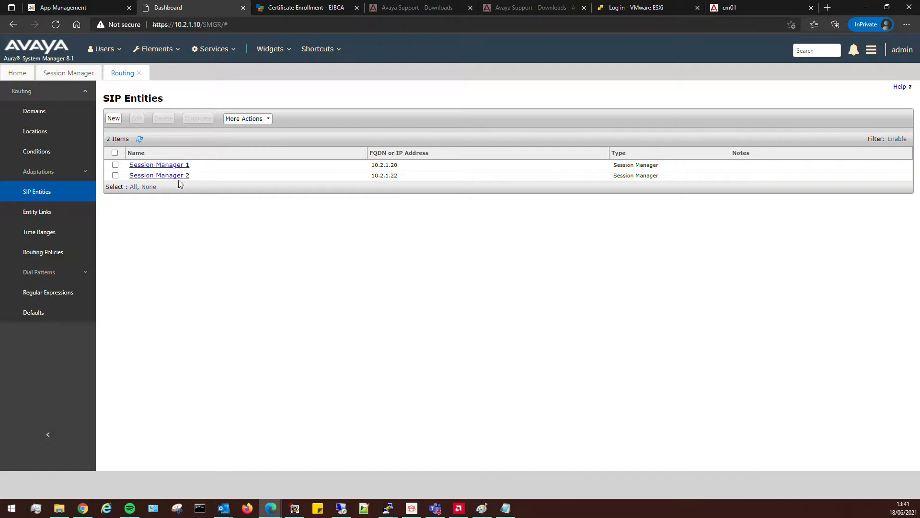
Step: Delete all existing entries from Session Manager's Local Host Name Resolution and confirm the deletion
click(73, 75)
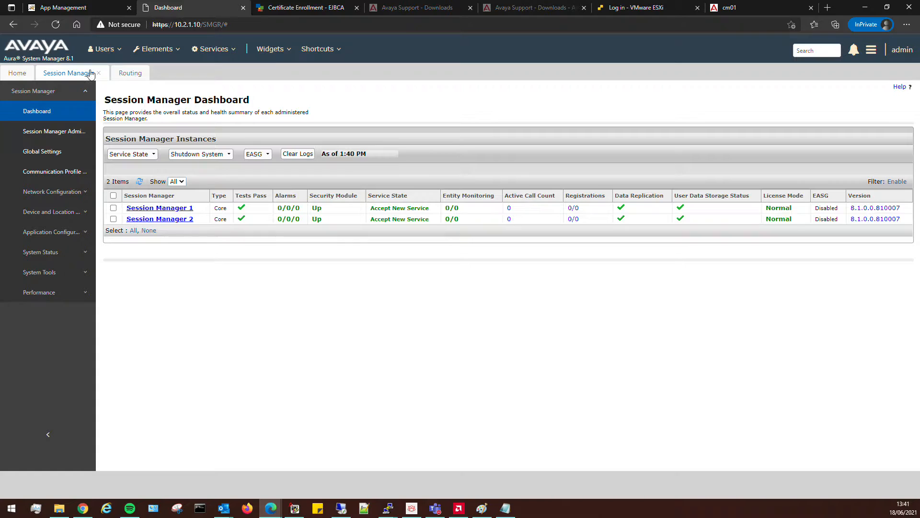
click(155, 49)
mouse_move(166, 309)
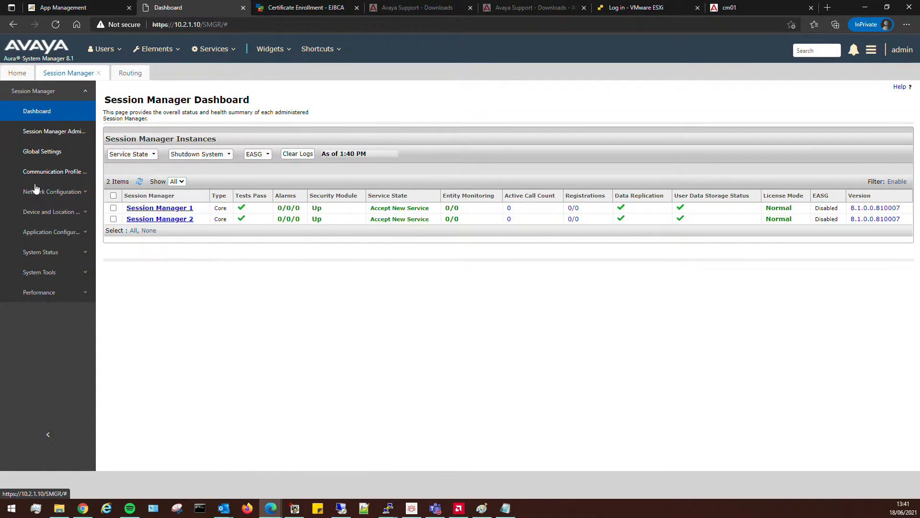
click(55, 193)
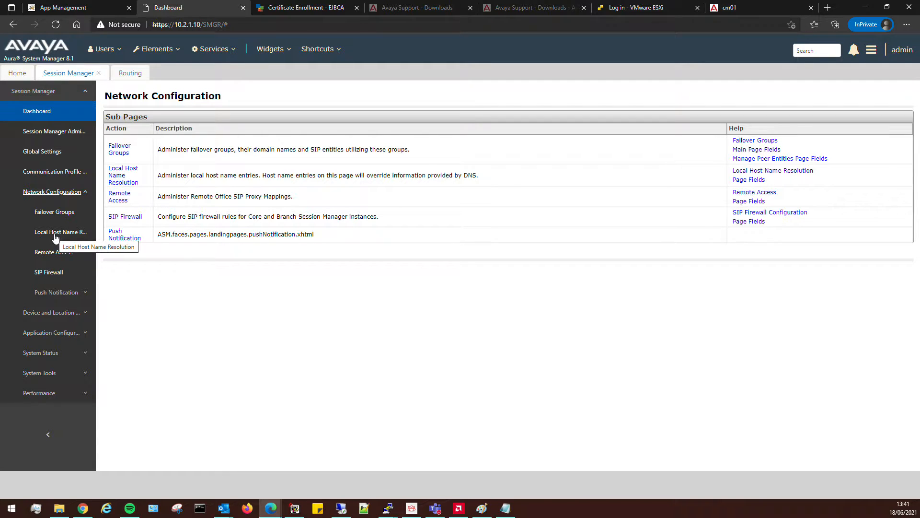
click(56, 234)
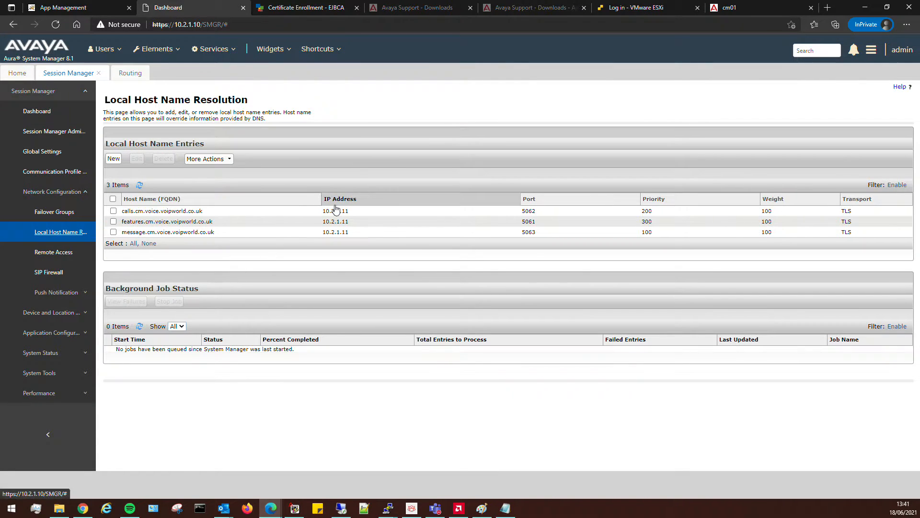
click(113, 199)
click(163, 158)
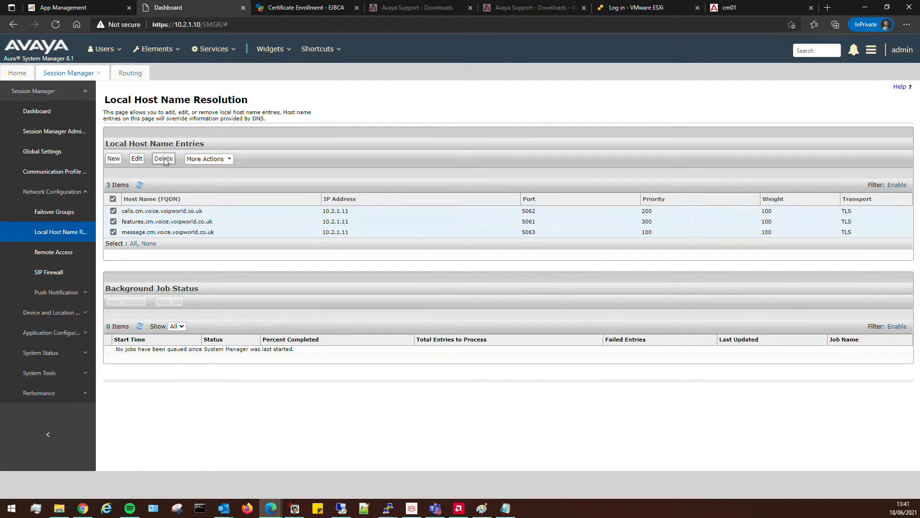
click(402, 200)
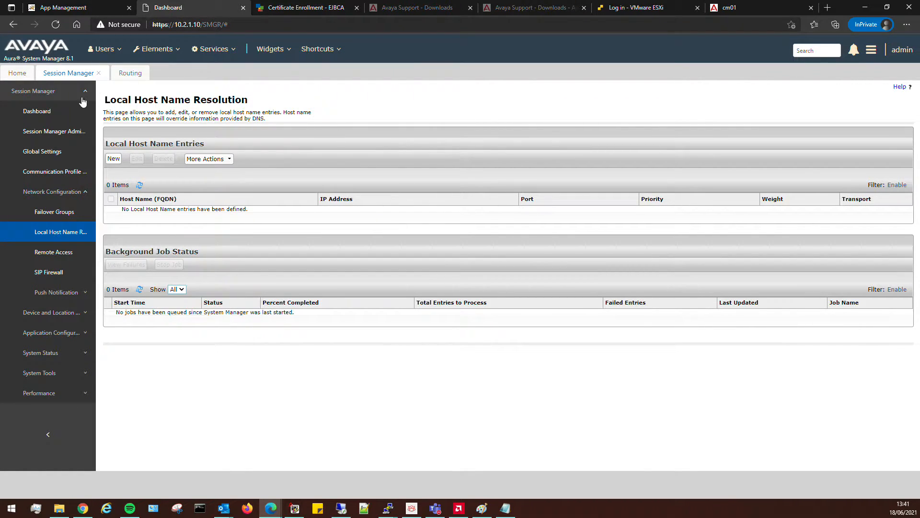
Step: Start a new SIP entity in Routing with the type CM and the name CM01 - Calls
click(135, 77)
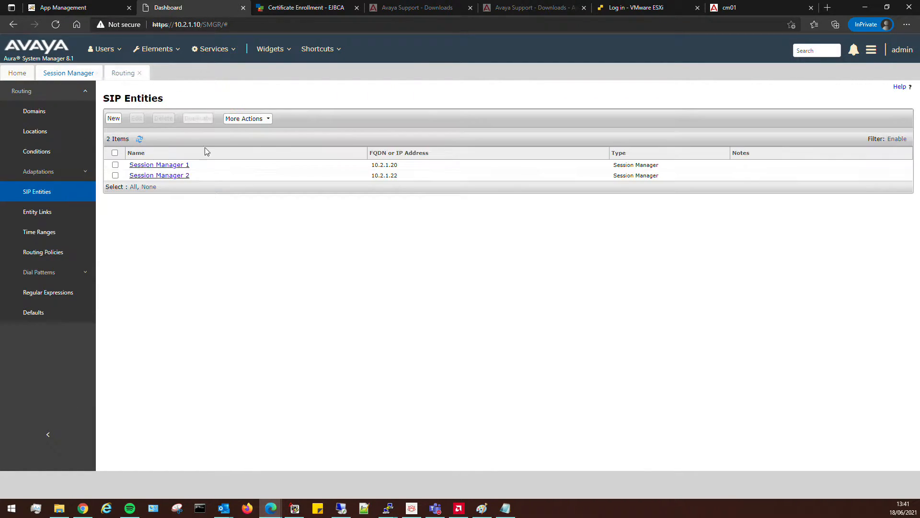
click(113, 118)
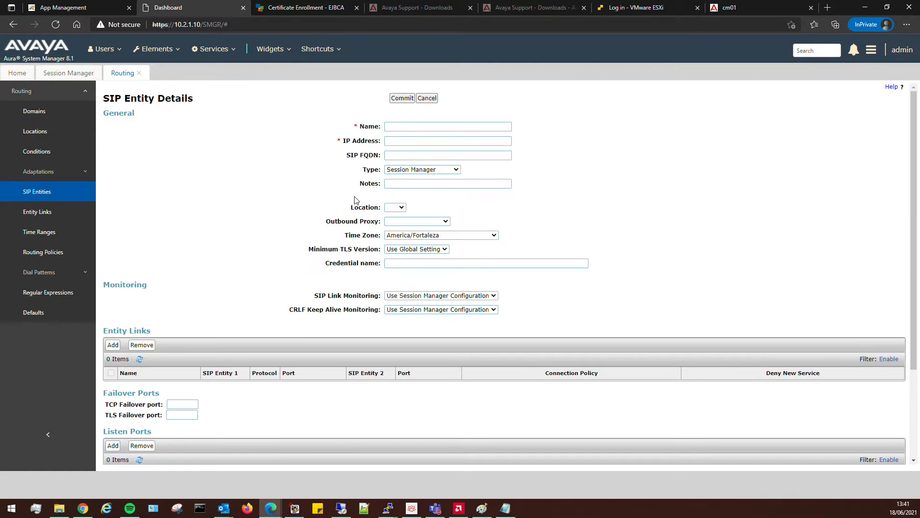
click(421, 169)
click(405, 195)
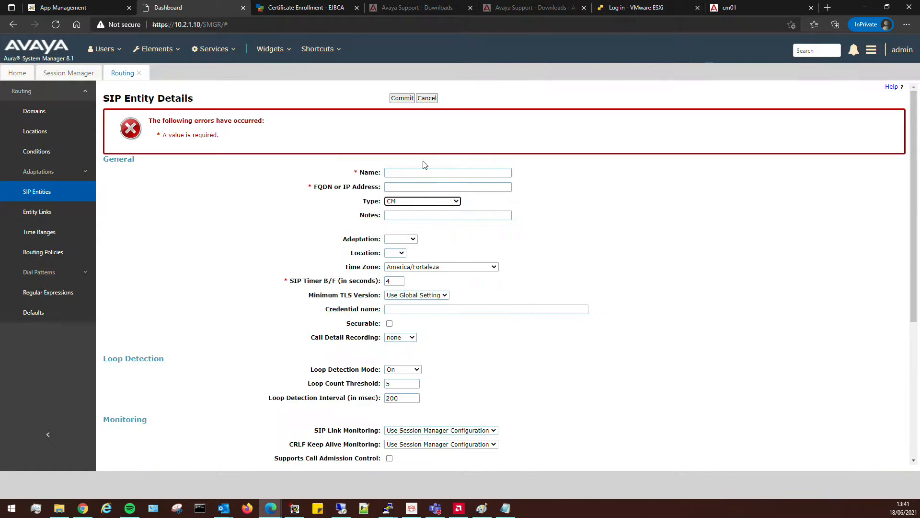
click(404, 171)
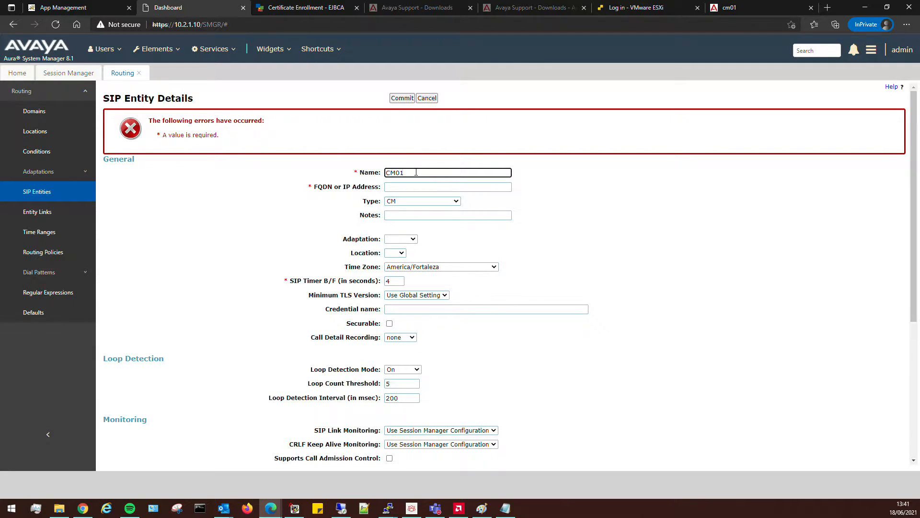
key(Tab)
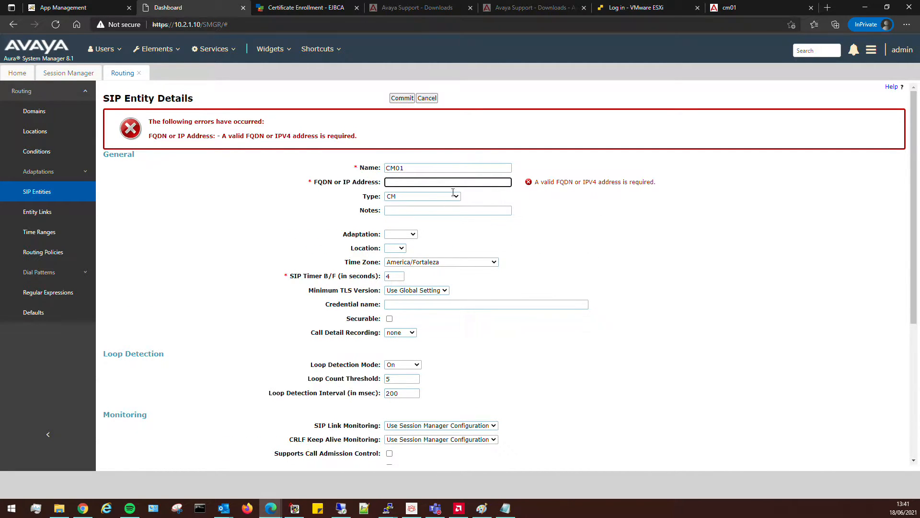
click(430, 164)
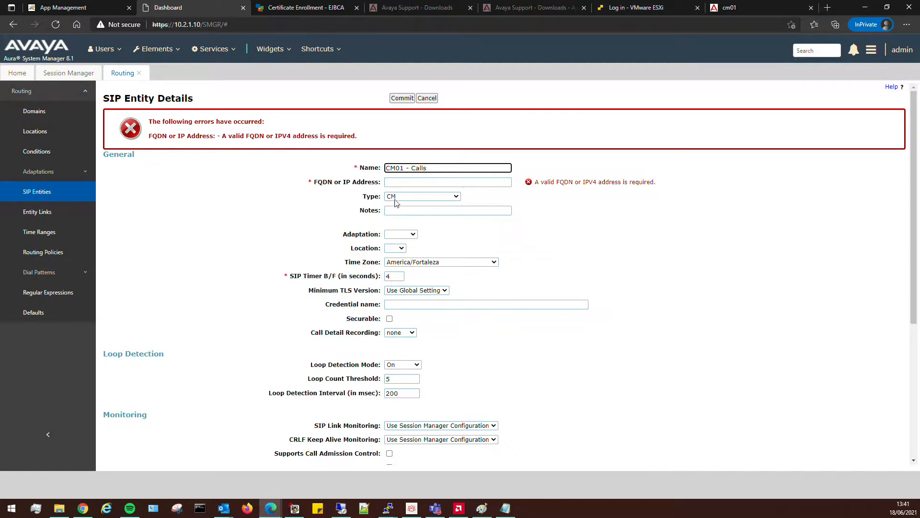
double_click(413, 168)
key(Tab)
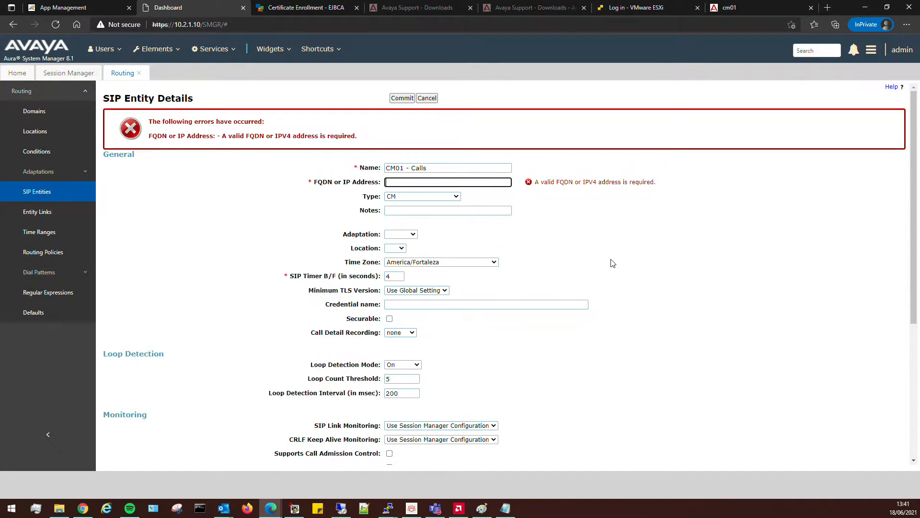
Step: Fill in a new local host name entry for cm01.features.voipworld.co.uk with IP address 10.2.1.160 and port 5061
click(72, 75)
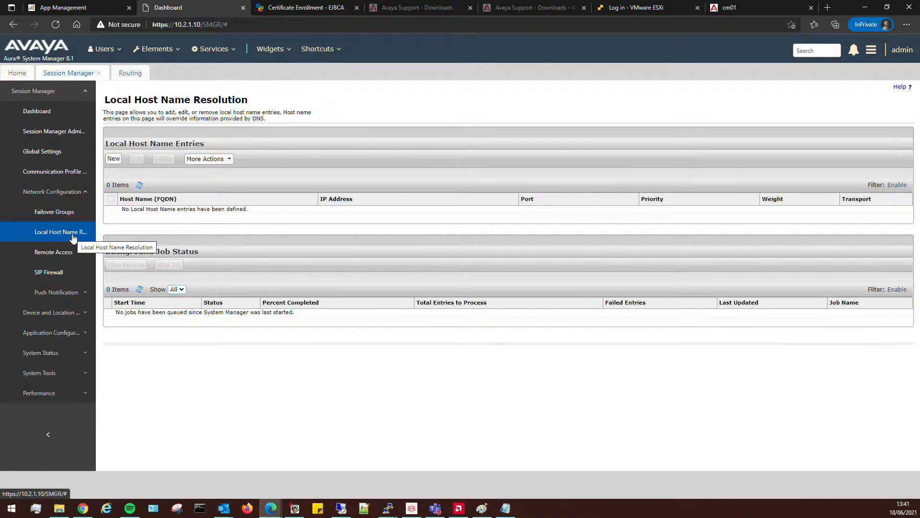
click(115, 159)
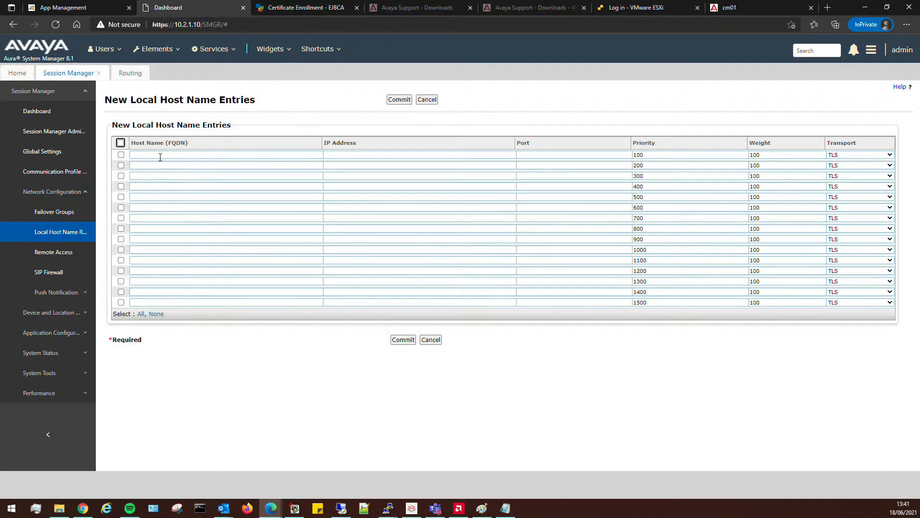
click(160, 157)
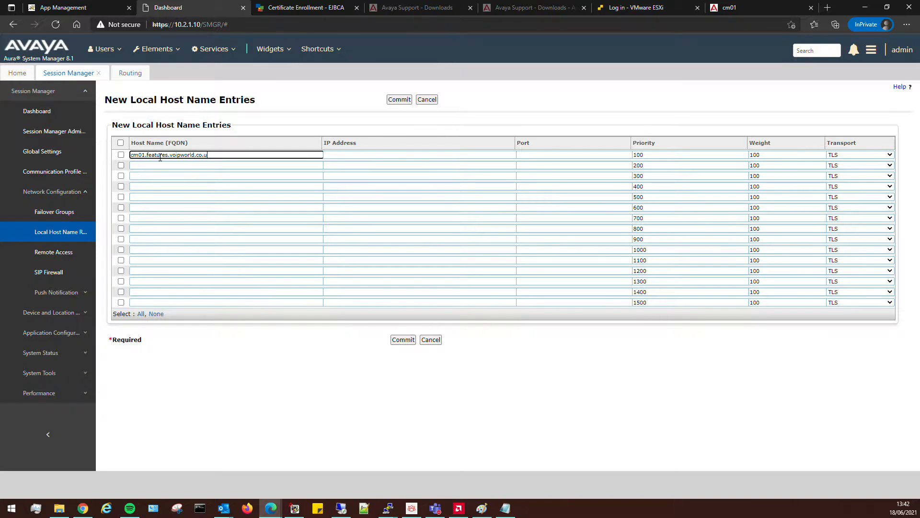
click(342, 153)
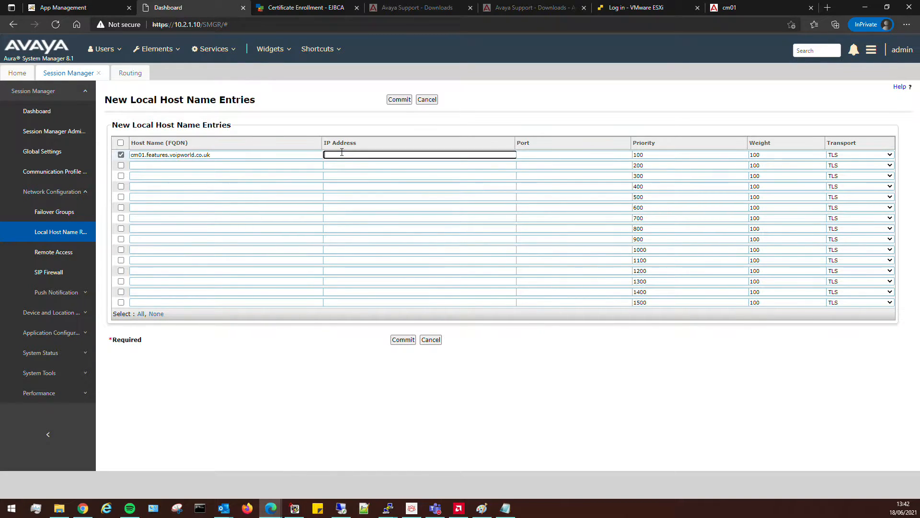
text(10.2.1.160)
click(575, 154)
text(5061)
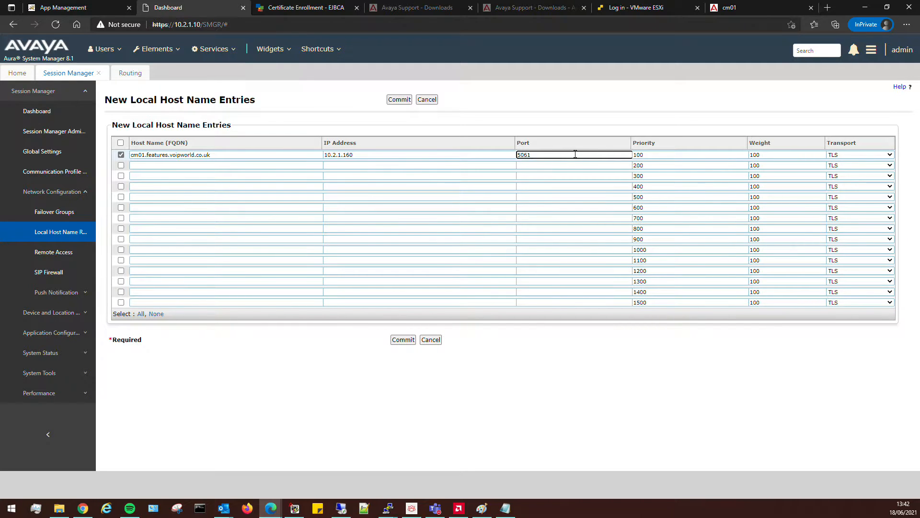
Step: Fill in a second local host name entry for cm01.calls.voipworld.co.uk with IP address 10.2.1.160 and port 5062
click(149, 165)
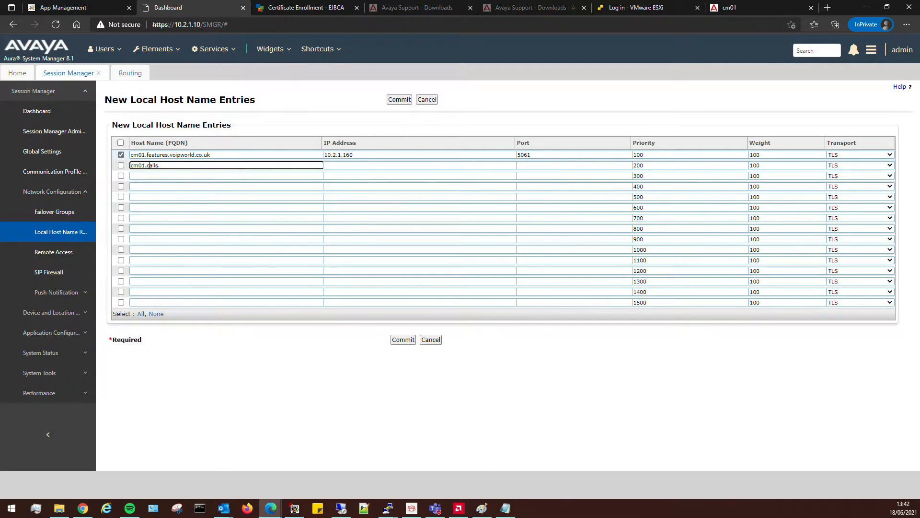
key(Tab)
text(10.2.1.)
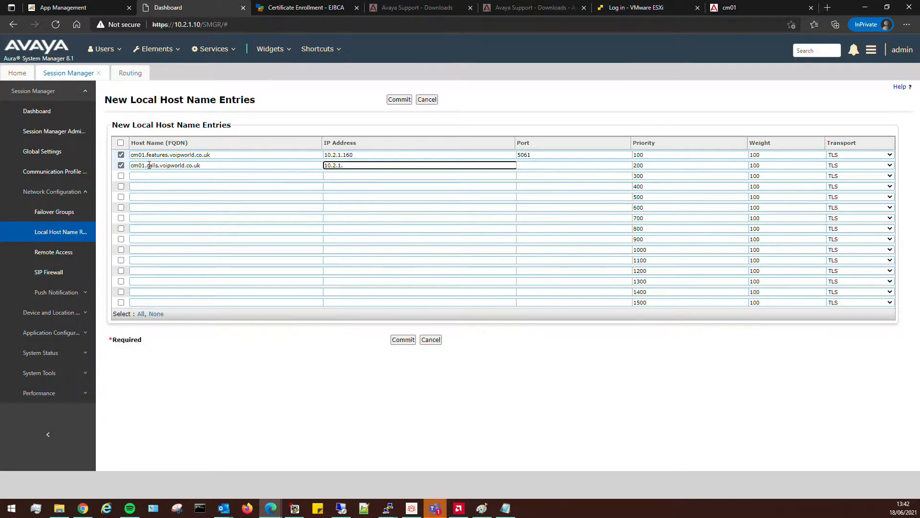
text(160)
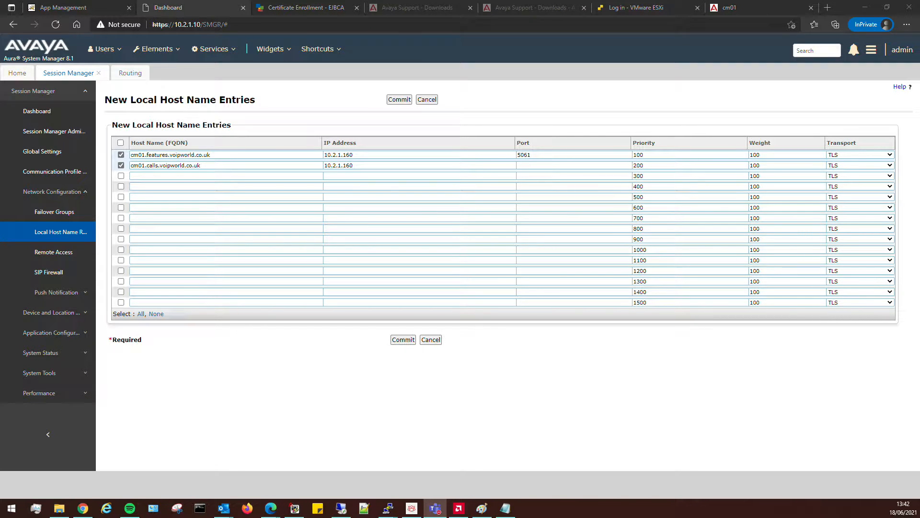
click(536, 164)
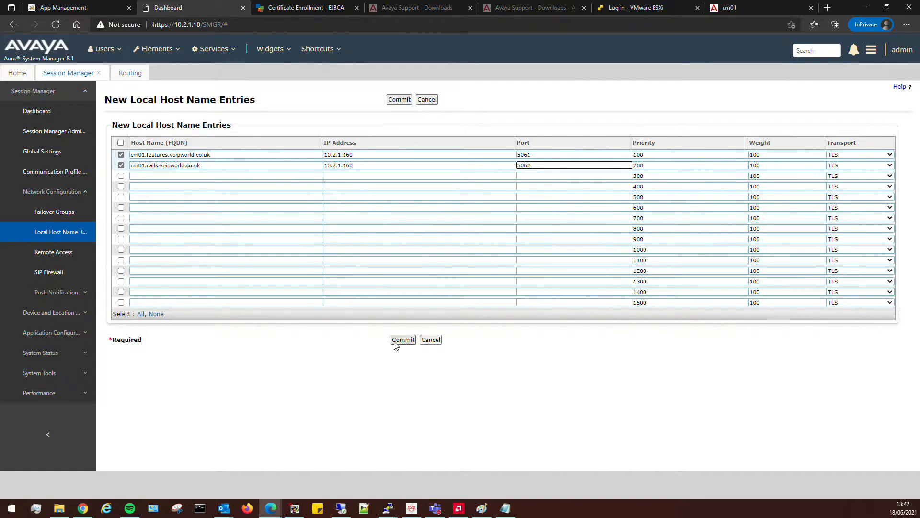
Step: Copy the host name cm01.features.voipworld.co.uk and commit the new local host name entries
click(217, 156)
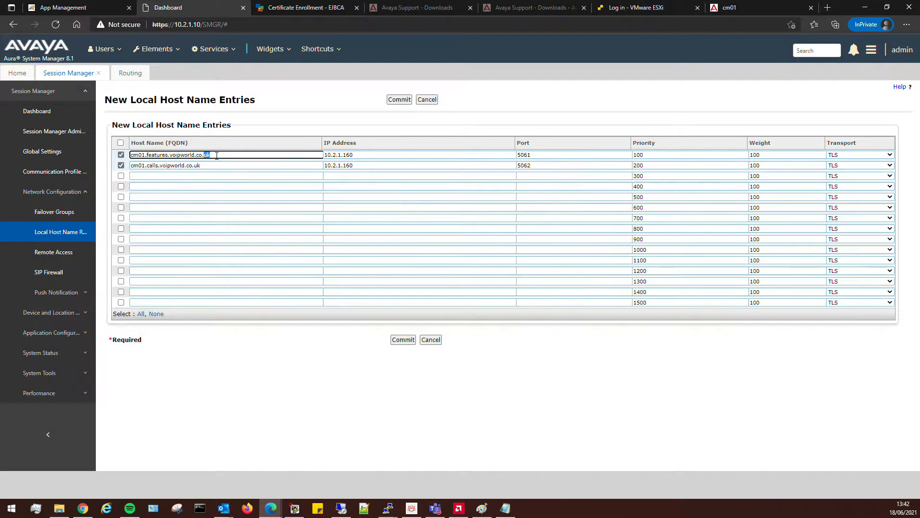
triple_click(217, 155)
key(ctrl+c)
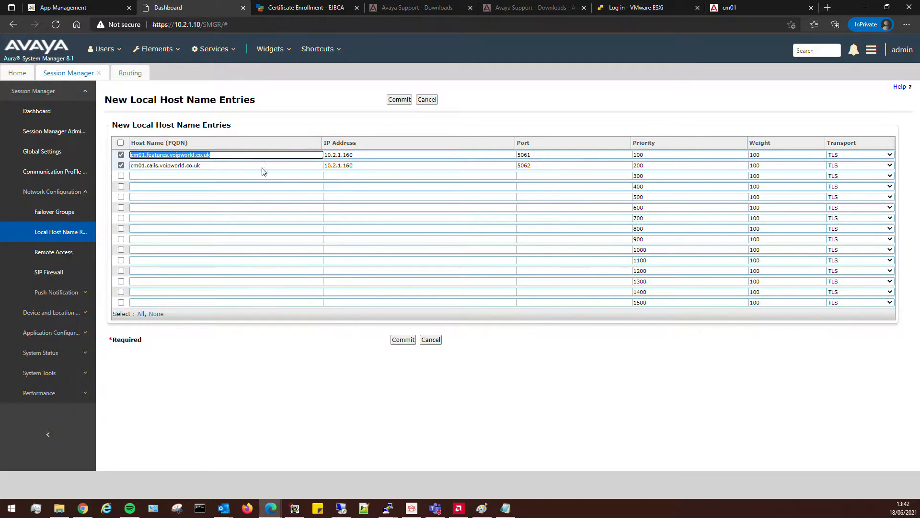
click(402, 339)
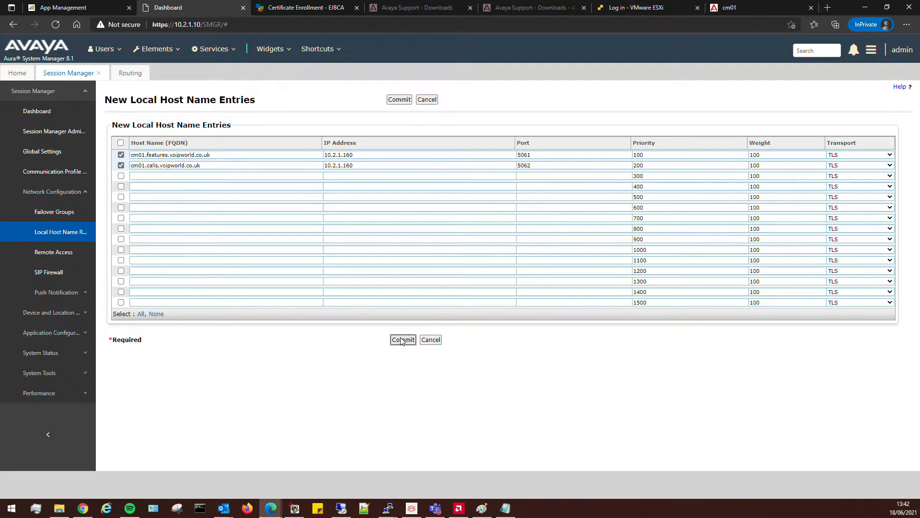
click(429, 98)
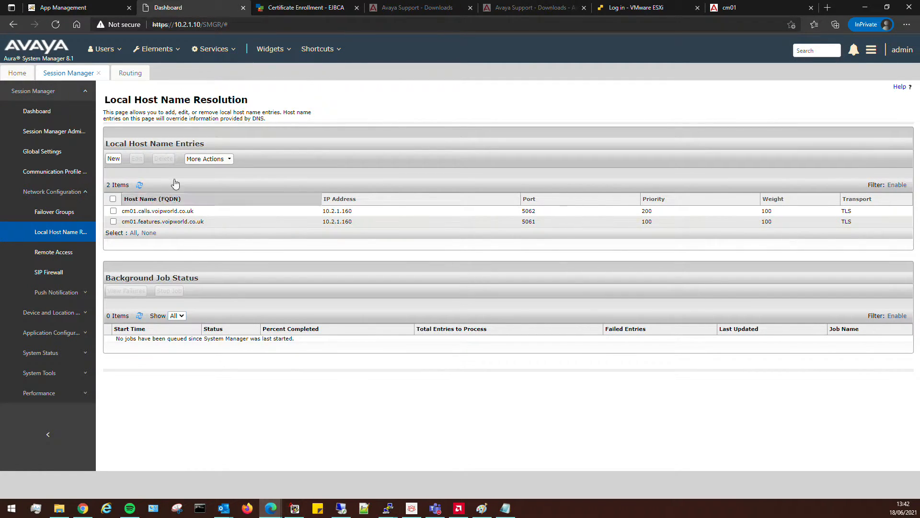
Step: Return to the FQDN or IP address of the unfinished CM SIP entity in Routing
click(126, 73)
click(410, 182)
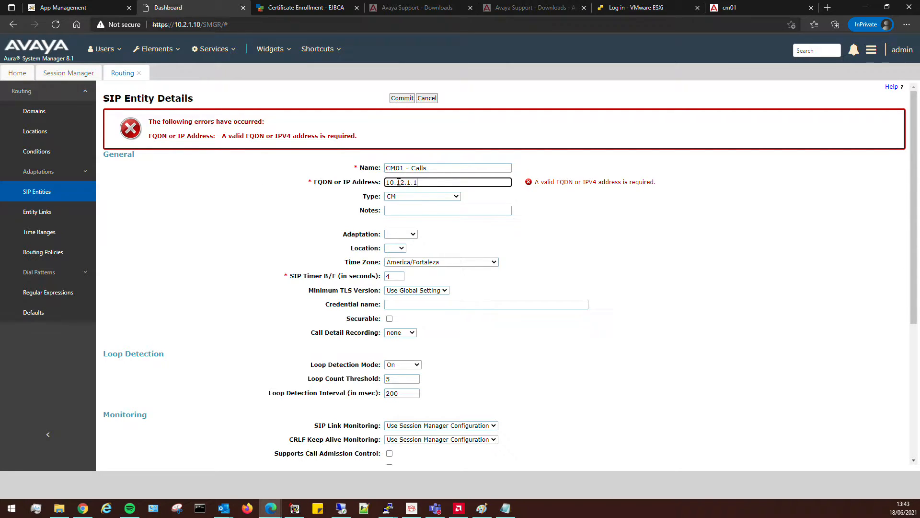
key(BackSpace)
key(BackSpace)
key(BackSpace)
key(BackSpace)
key(BackSpace)
key(BackSpace)
text(2.1)
Step: Set the SIP entity's FQDN to the copied cm01.features.voipworld.co.uk and change its name to CM01 - Features
drag(420, 183, 301, 183)
key(ctrl+v)
double_click(437, 168)
text(Fea)
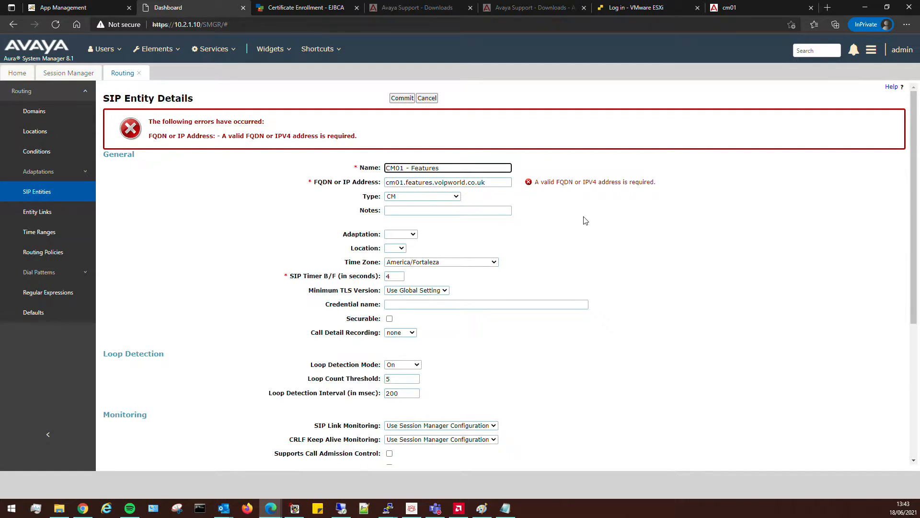
scroll(582, 220, down, 2)
click(405, 158)
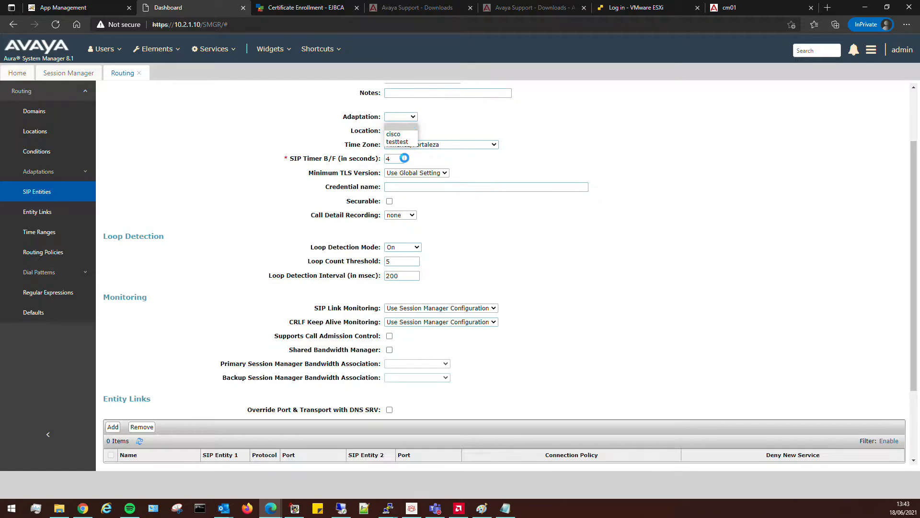
click(587, 156)
scroll(535, 190, up, 2)
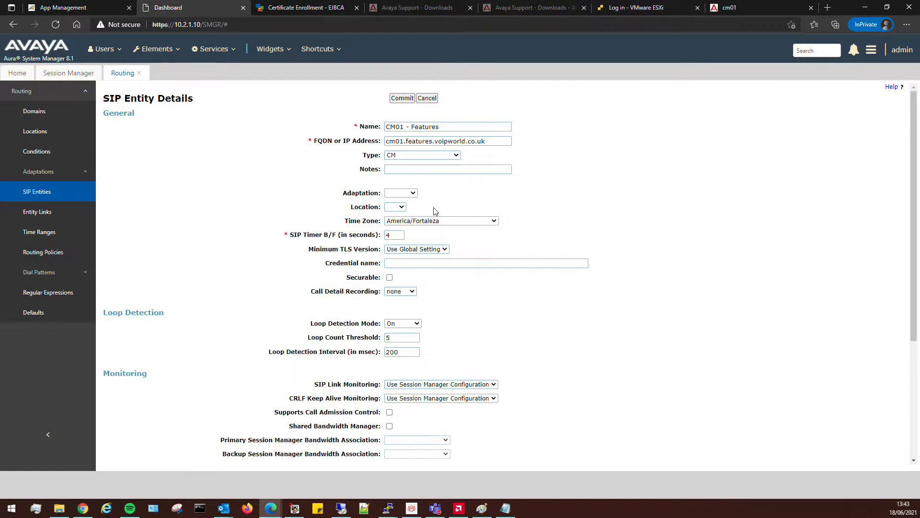
click(448, 220)
click(502, 204)
click(398, 208)
click(487, 201)
Step: Set the CM01 - Features SIP entity's time zone to Europe/London and its location to Lab
click(446, 222)
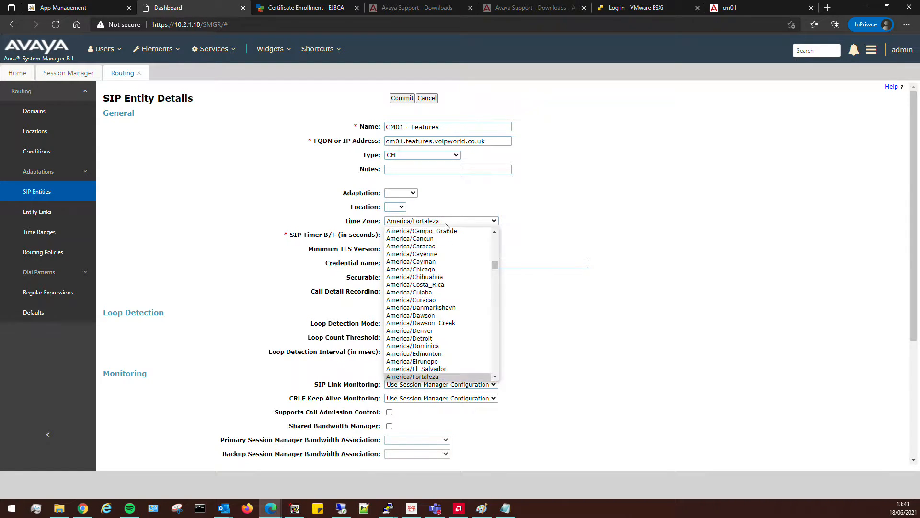
scroll(458, 301, down, 5)
scroll(458, 302, down, 15)
scroll(449, 321, down, 20)
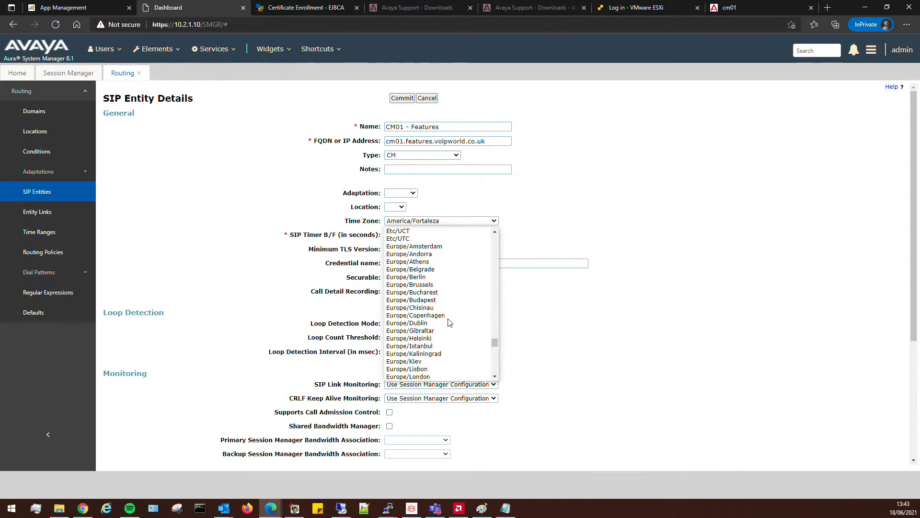
scroll(437, 343, down, 1)
click(435, 348)
click(397, 207)
click(396, 225)
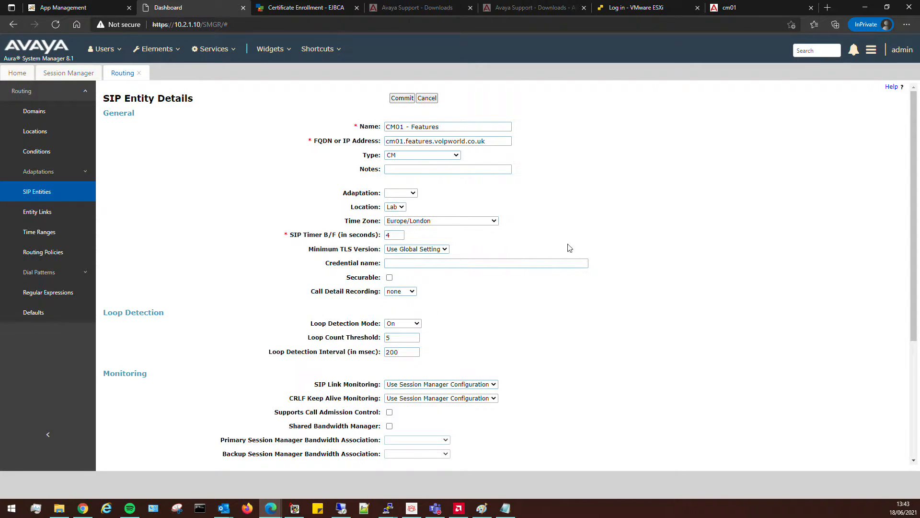
Step: Add two entity links to CM01 - Features, one from Session Manager 1 and one from Session Manager 2
scroll(559, 243, down, 4)
scroll(268, 298, up, 4)
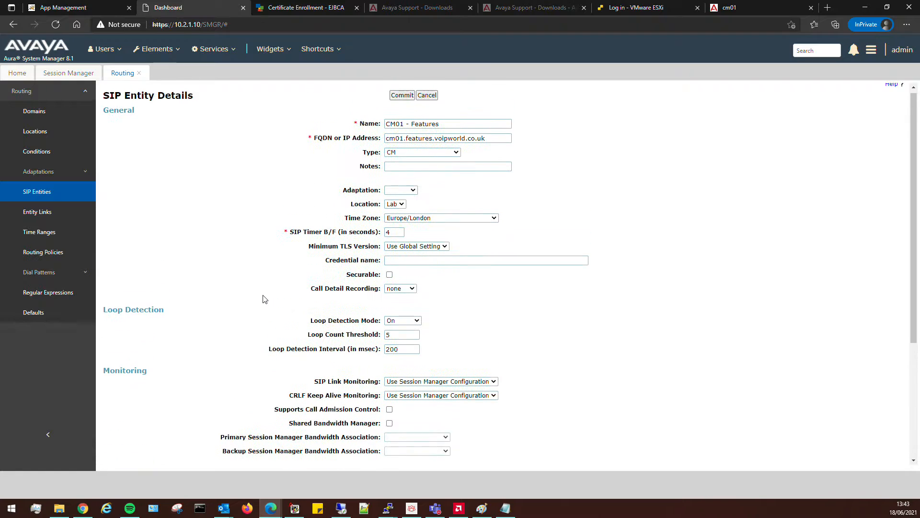
scroll(257, 301, down, 4)
click(113, 327)
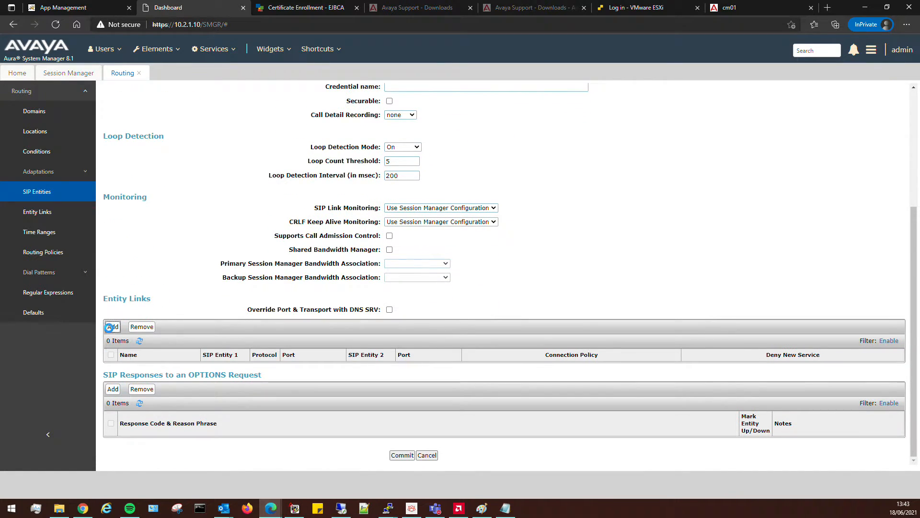
click(113, 327)
click(326, 367)
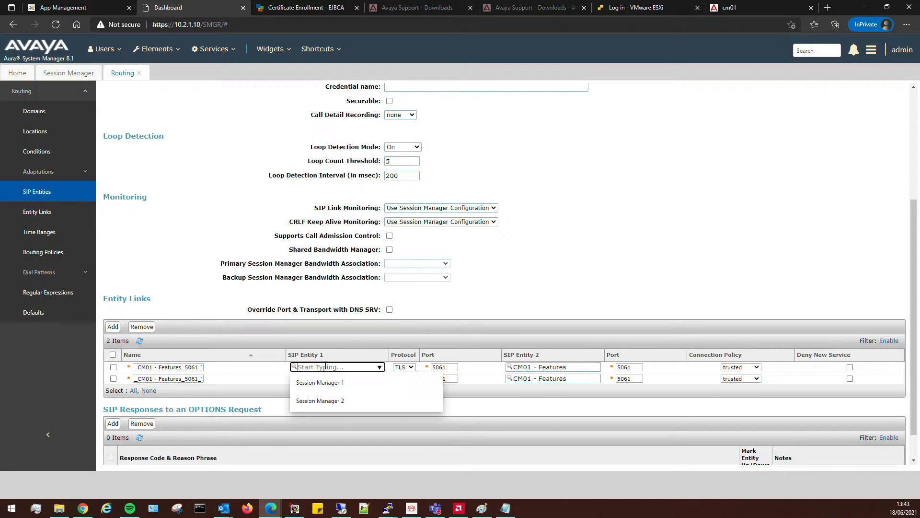
click(339, 383)
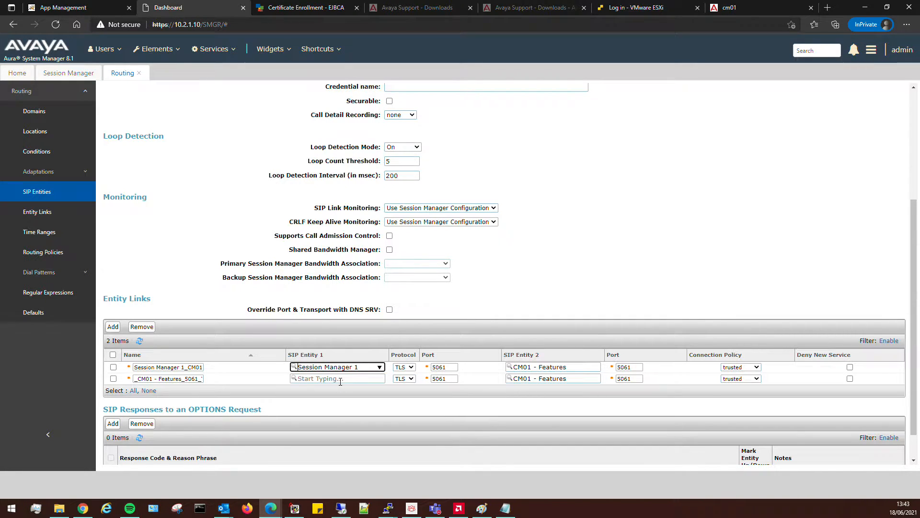
click(340, 379)
click(339, 409)
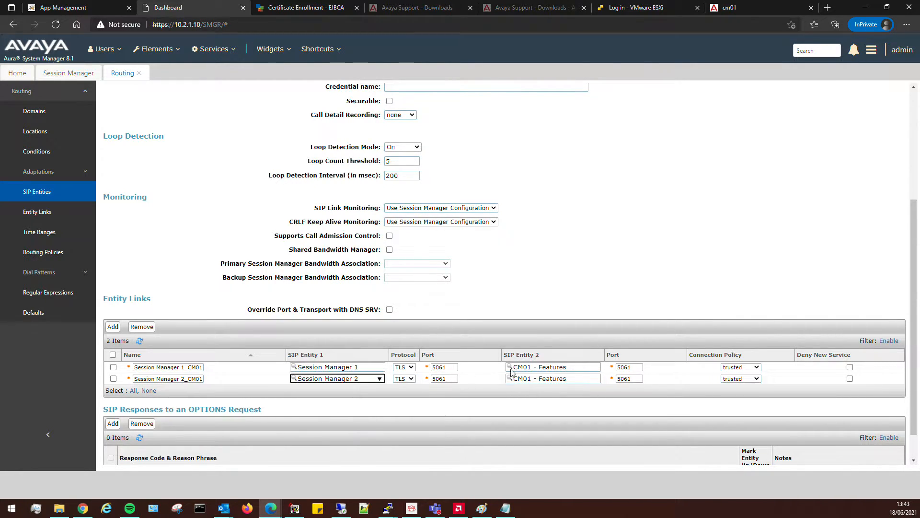
Step: Review the CM01 - Features SIP entity's settings and commit it
scroll(479, 326, down, 1)
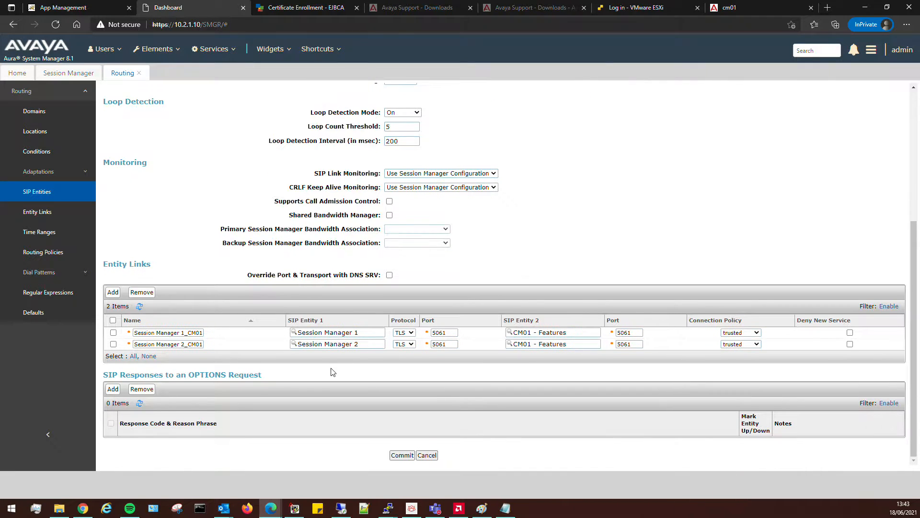
scroll(422, 343, up, 4)
scroll(446, 343, up, 1)
scroll(438, 265, down, 5)
click(402, 455)
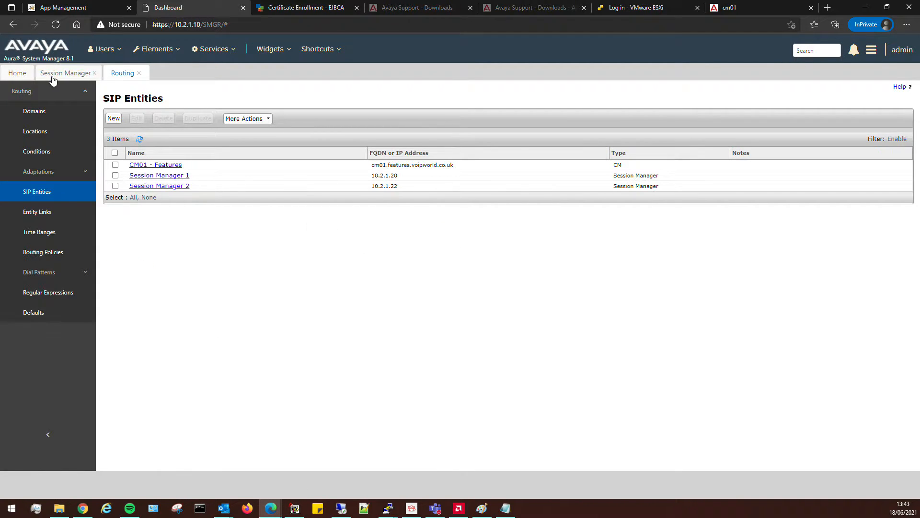
Step: Copy the host name cm01.calls.voipworld.co.uk from the local host name entries in Session Manager
click(68, 73)
drag(195, 211, 124, 214)
key(ctrl+c)
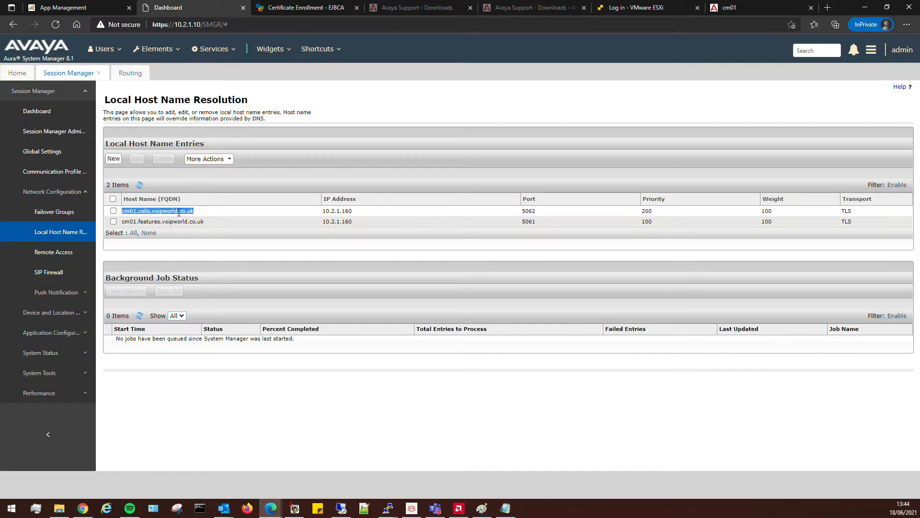
Step: Start a new SIP entity in Routing named CM01 - Calls with the copied cm01.calls.voipworld.co.uk as its address
click(128, 74)
click(113, 118)
click(408, 126)
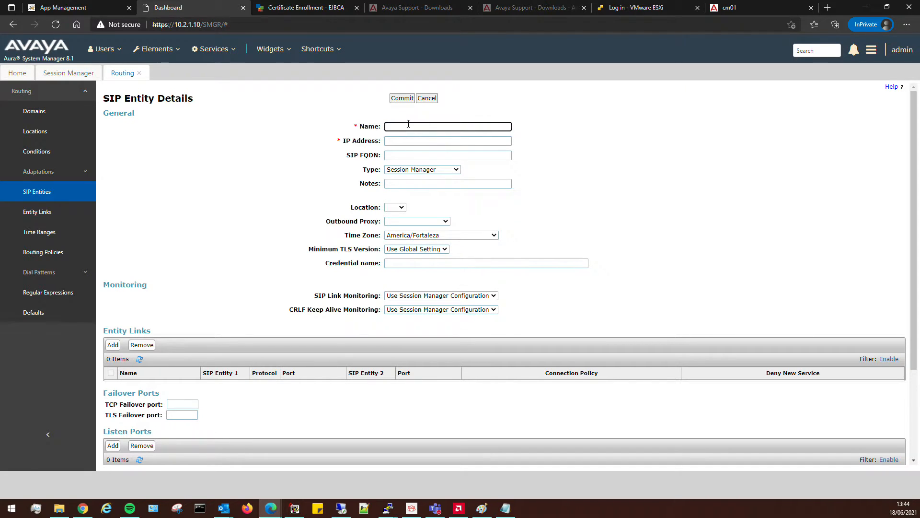
text(CM01 - Calls)
key(Tab)
key(ctrl+v)
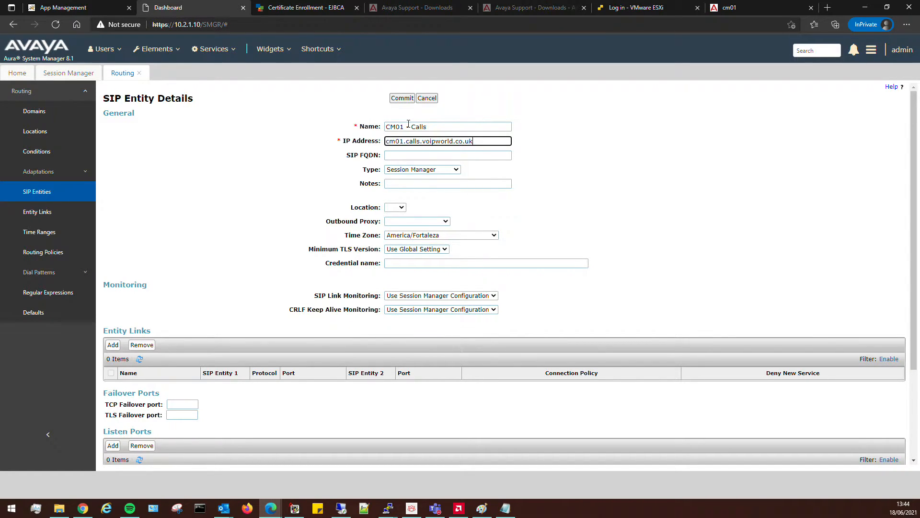
Step: Set the CM01 - Calls entity's type to CM, location to Lab and time zone to Europe/London
click(434, 168)
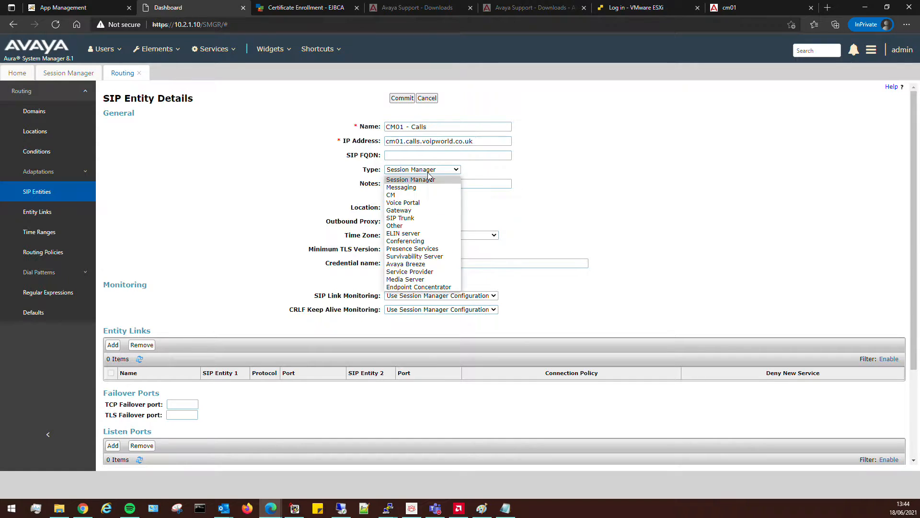
click(410, 195)
click(402, 206)
click(396, 224)
click(439, 221)
text(eu)
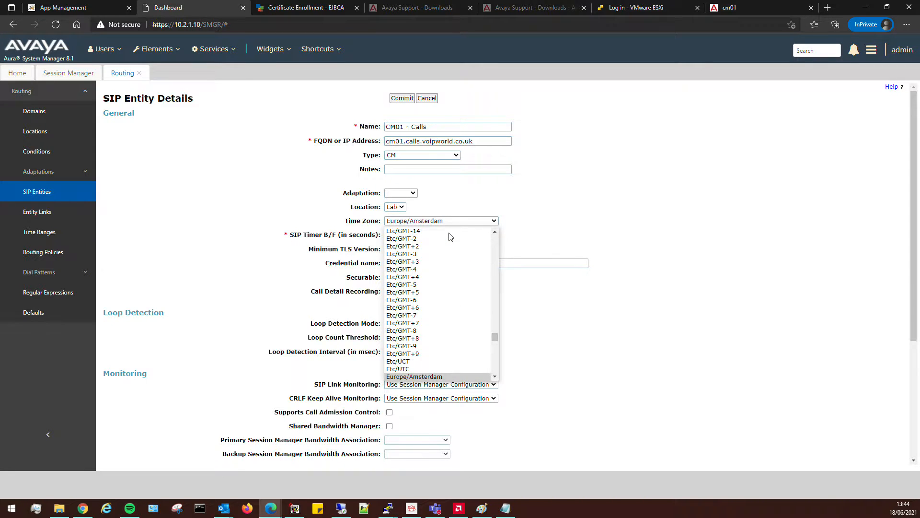
scroll(441, 297, down, 5)
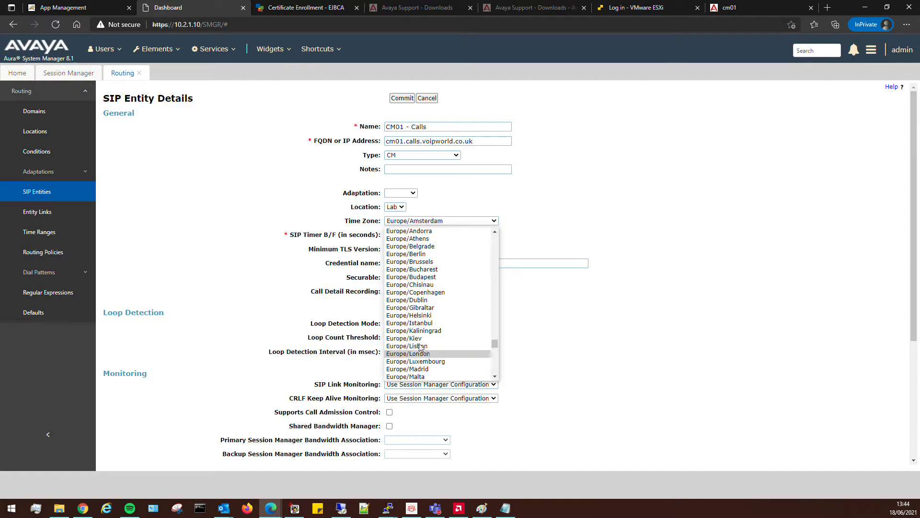
click(417, 353)
Step: Add two entity links to CM01 - Calls, one from Session Manager 1 and one from Session Manager 2
scroll(438, 283, down, 4)
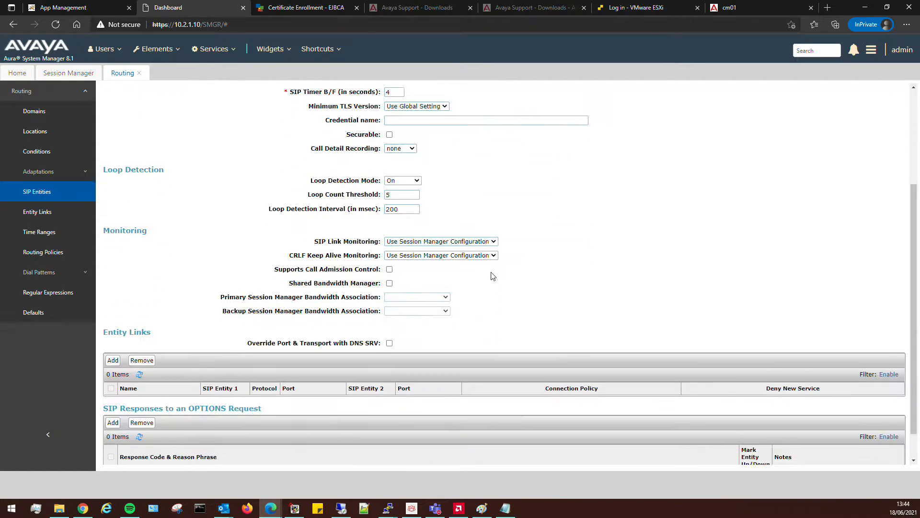
click(113, 327)
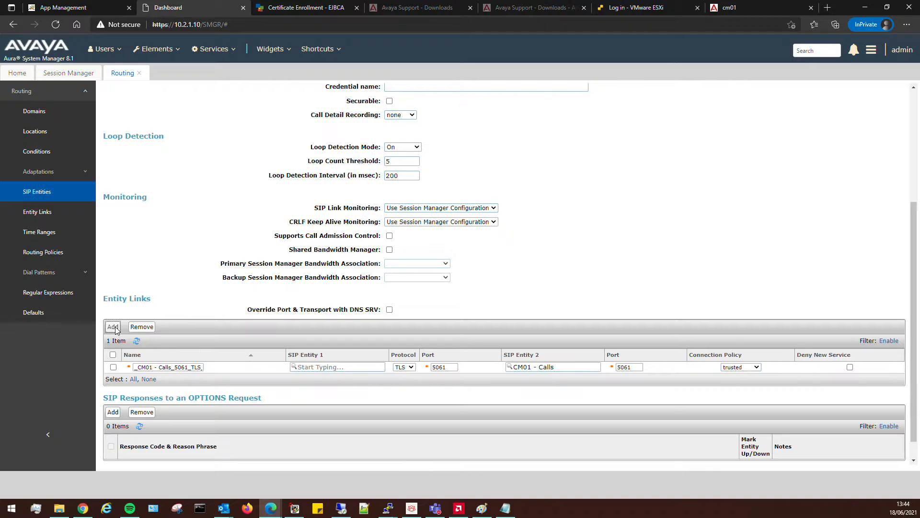
click(114, 326)
click(317, 365)
click(320, 382)
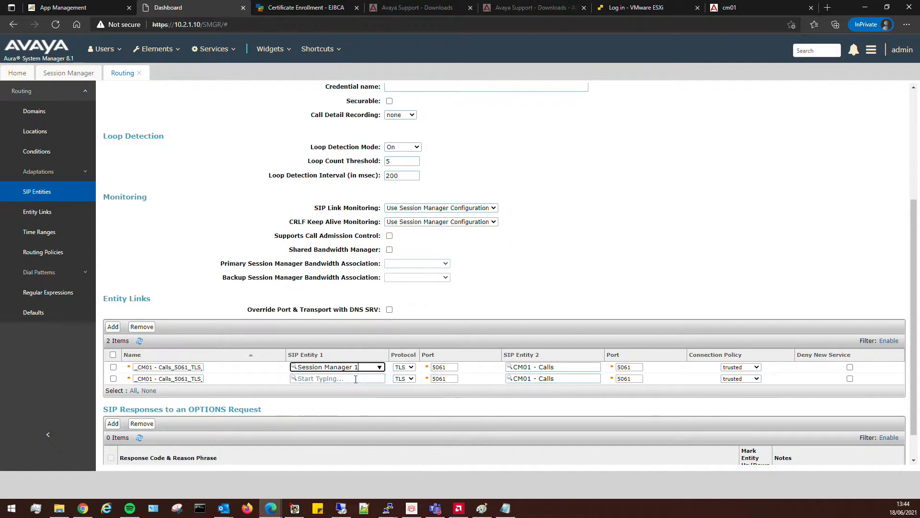
click(357, 379)
click(336, 411)
Step: Set the ports at both ends of the two CM01 - Calls entity links to 5062
click(452, 367)
click(628, 366)
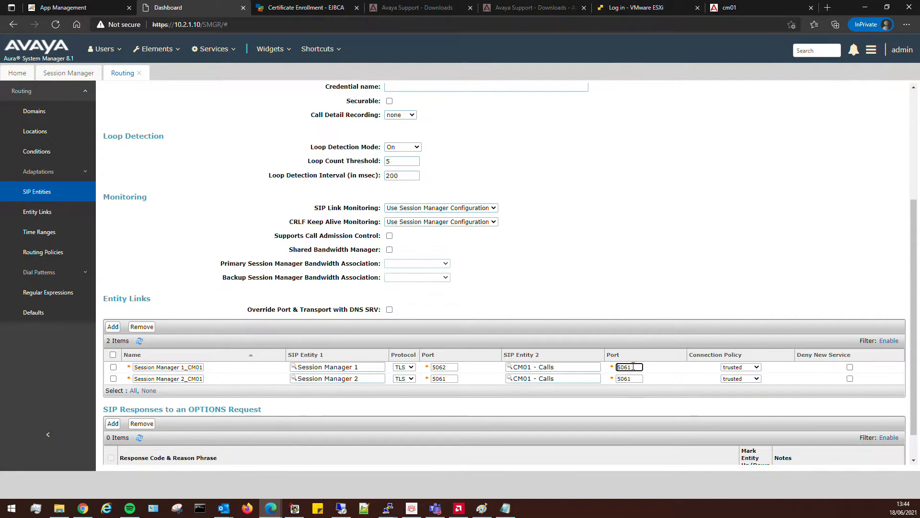
click(440, 378)
key(BackSpace)
click(634, 377)
click(556, 242)
Step: Review the CM01 - Calls SIP entity's settings and commit it
scroll(527, 258, up, 4)
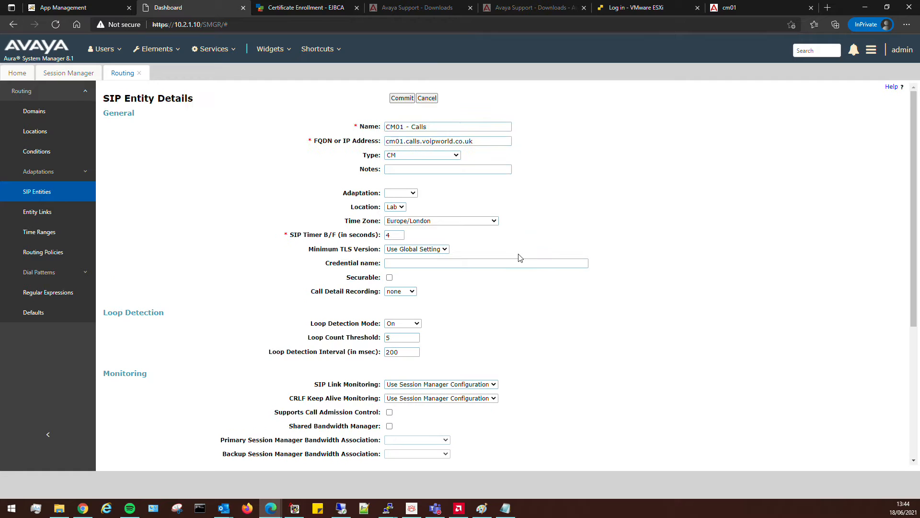
scroll(335, 282, down, 5)
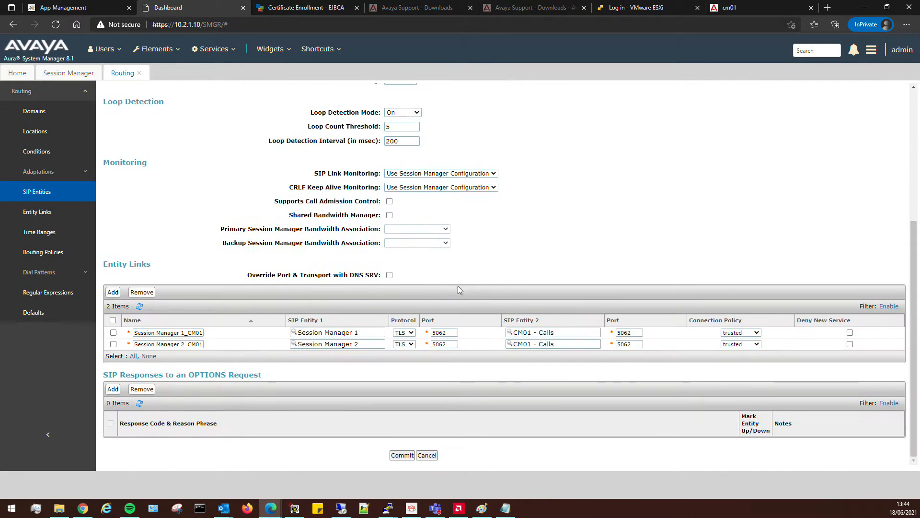
scroll(534, 288, up, 5)
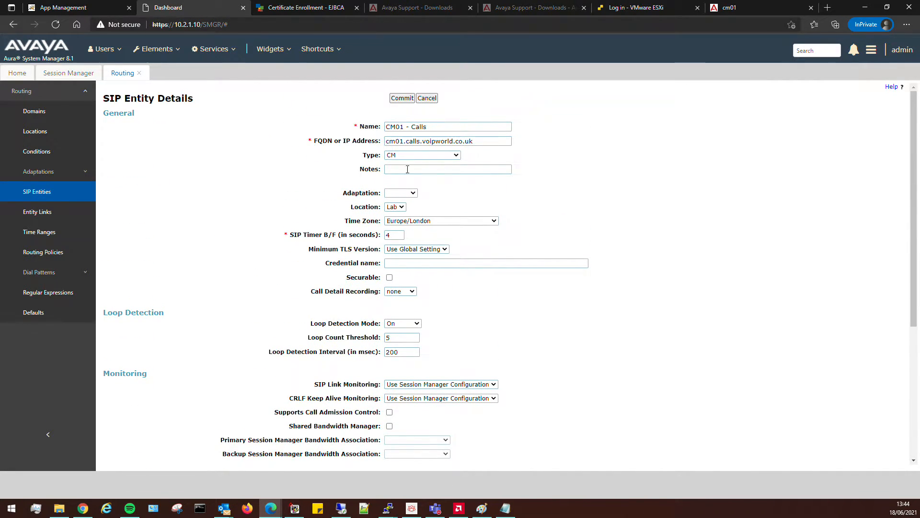
click(403, 99)
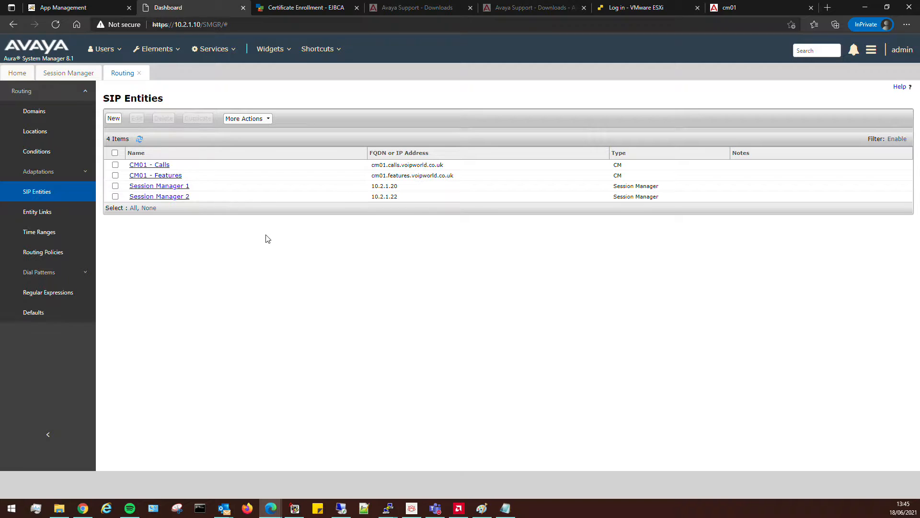
Step: Start a new application entry in Session Manager's application configuration and name it CM_App_Seq
click(62, 72)
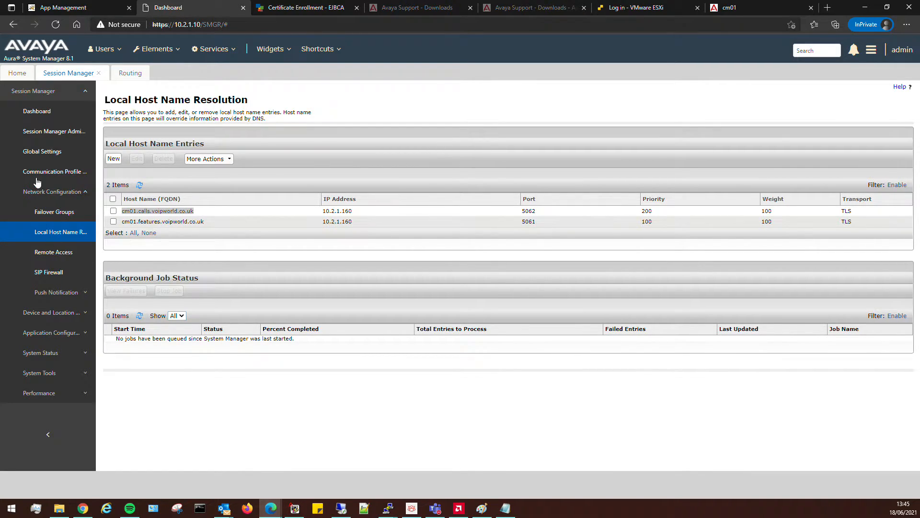
click(56, 335)
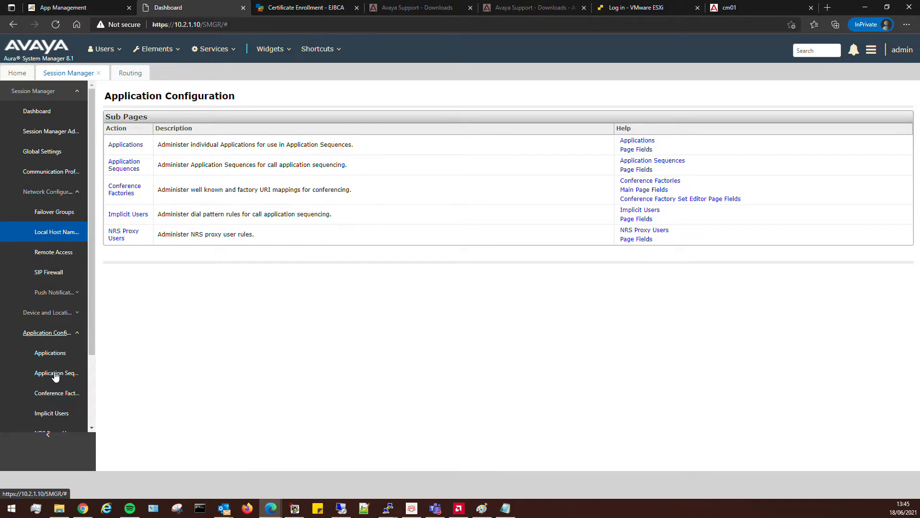
click(57, 353)
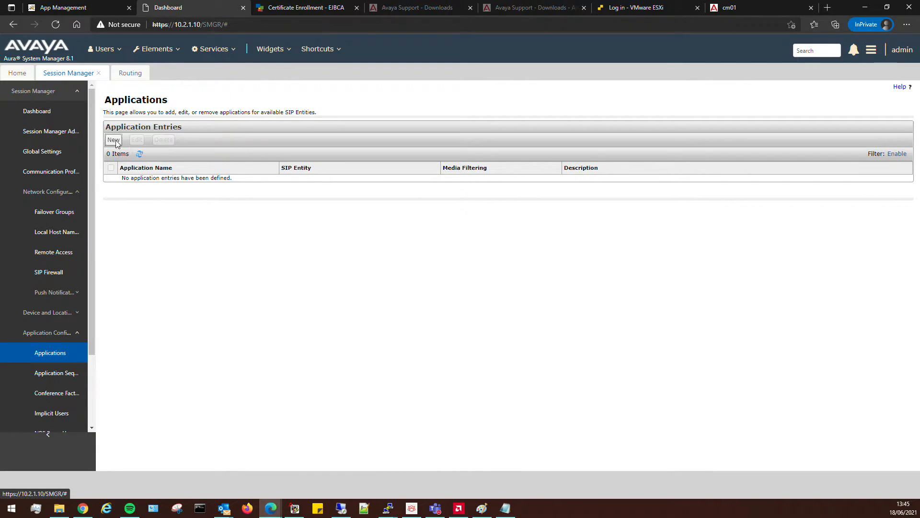
click(114, 140)
text(CM_App)
key(BackSpace)
key(BackSpace)
text(_Sew)
key(BackSpace)
text(q)
Step: Assign SIP entity CM01 - Features and CM system CM01 to the application, and commit it
click(176, 172)
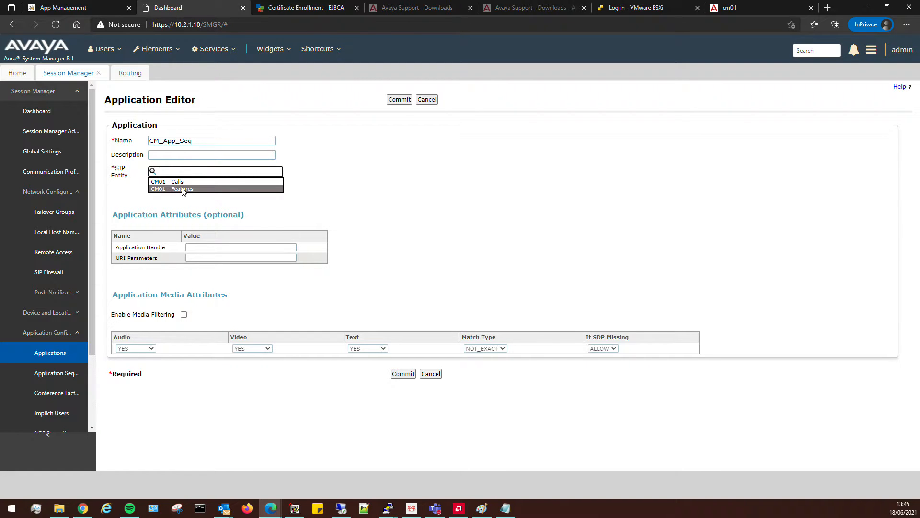
click(186, 189)
click(201, 196)
click(185, 215)
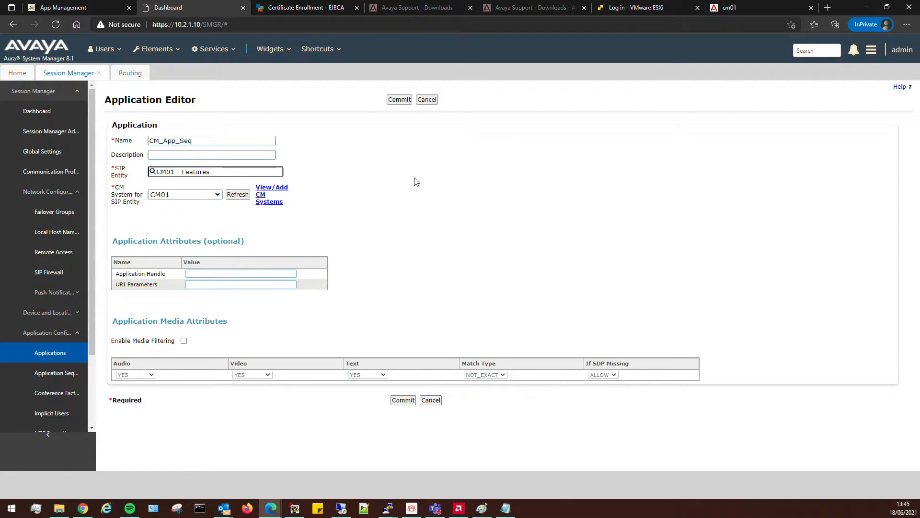
click(399, 99)
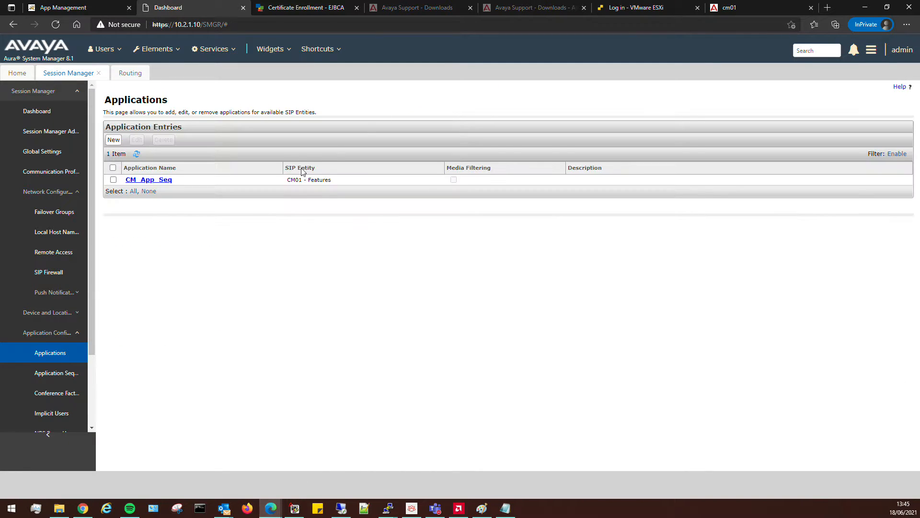
Step: Create and commit an application sequence named CM_App_Seq containing the available CM_App_Seq application
click(71, 375)
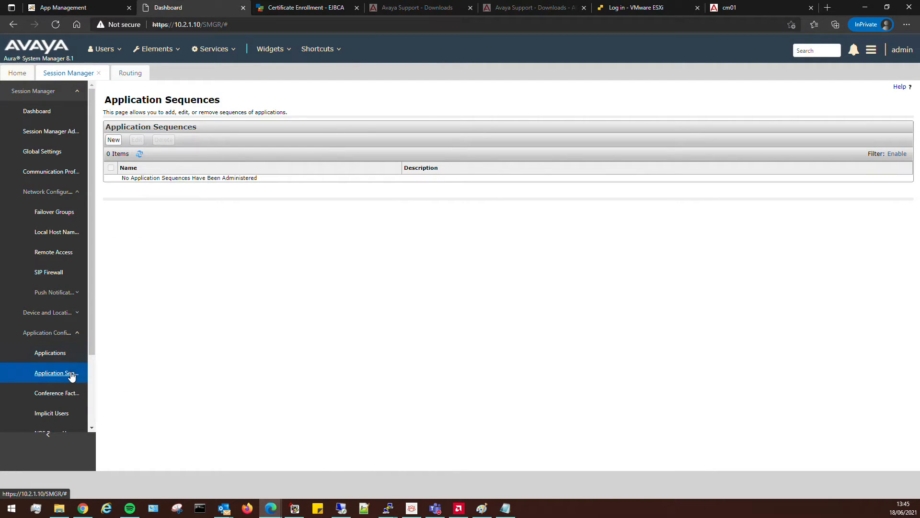
click(114, 140)
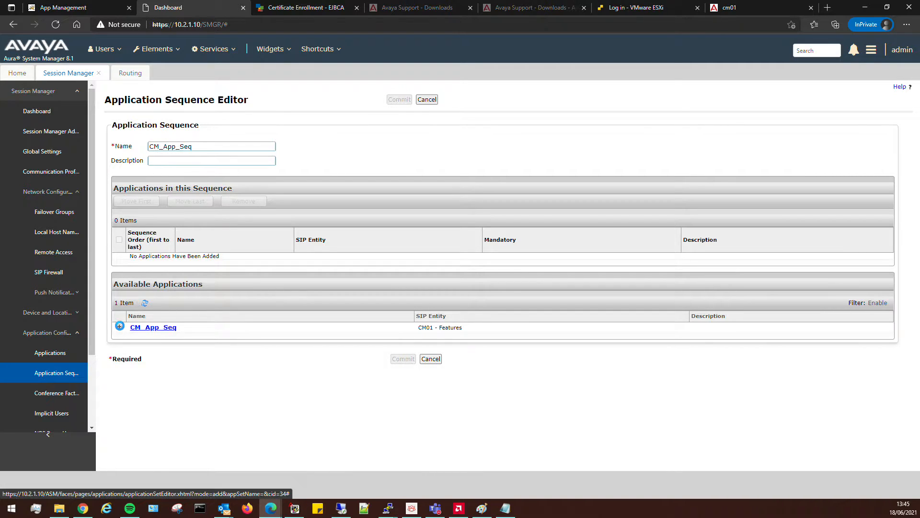
click(119, 326)
click(402, 374)
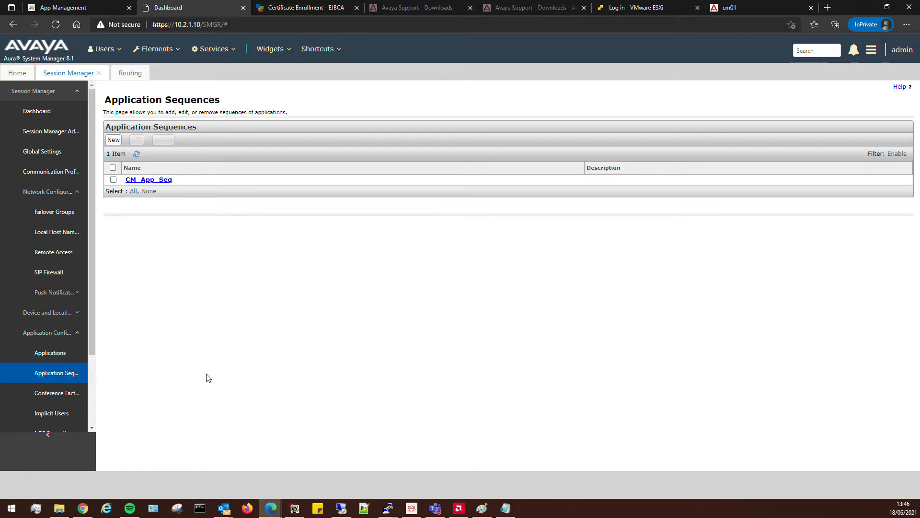
Step: Switch to Site Administration's CM01 LAB emulation and open the dial plan parameters for changing
mouse_move(297, 510)
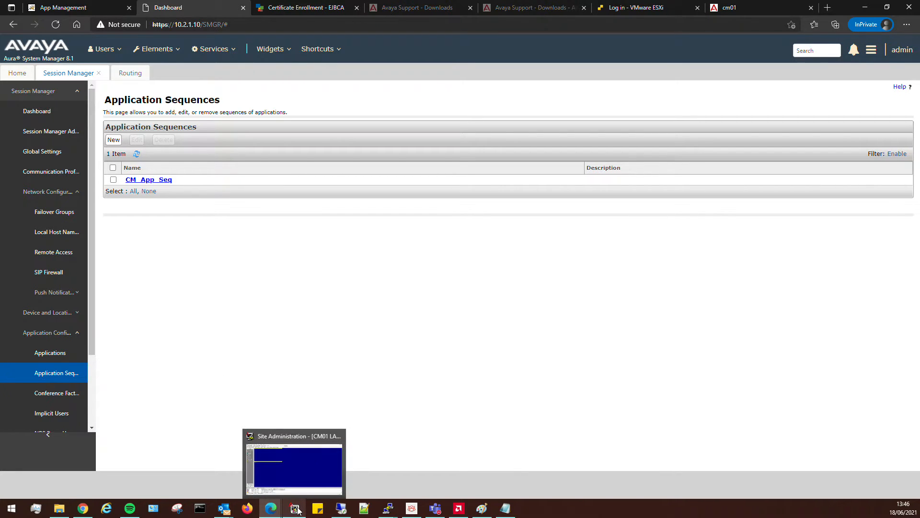
click(294, 465)
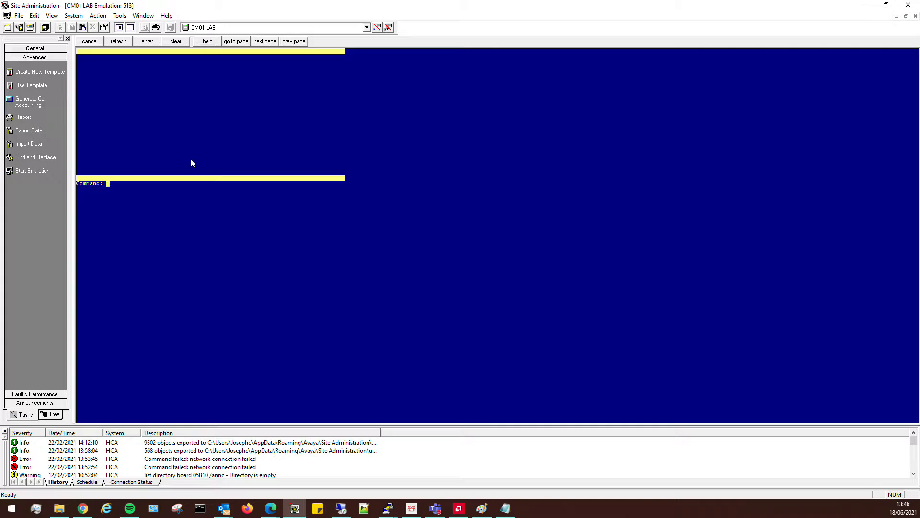
key(Return)
key(Escape)
text(change dialplan pa)
key(Return)
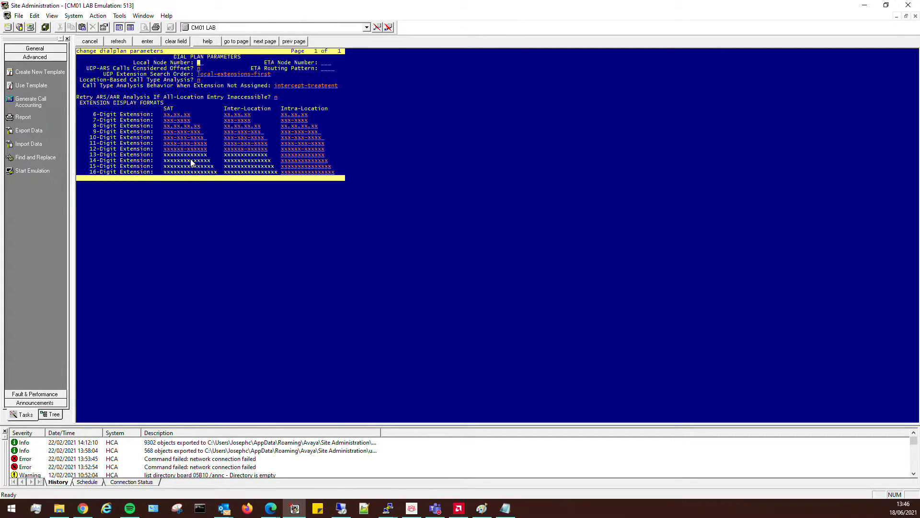
Step: Go through the dial plan parameters, enter u for the UDP Extension Search Order, and submit the form
key(Tab)
key(Tab)
key(Tab)
key(Tab)
key(Tab)
key(Tab)
key(Tab)
key(Tab)
key(shift+Tab)
key(shift+Tab)
key(shift+Tab)
key(shift+Tab)
key(shift+Tab)
key(shift+Tab)
key(shift+Tab)
text(u)
key(Tab)
key(Tab)
key(Tab)
key(Tab)
key(Tab)
key(Tab)
key(F5)
key(F3)
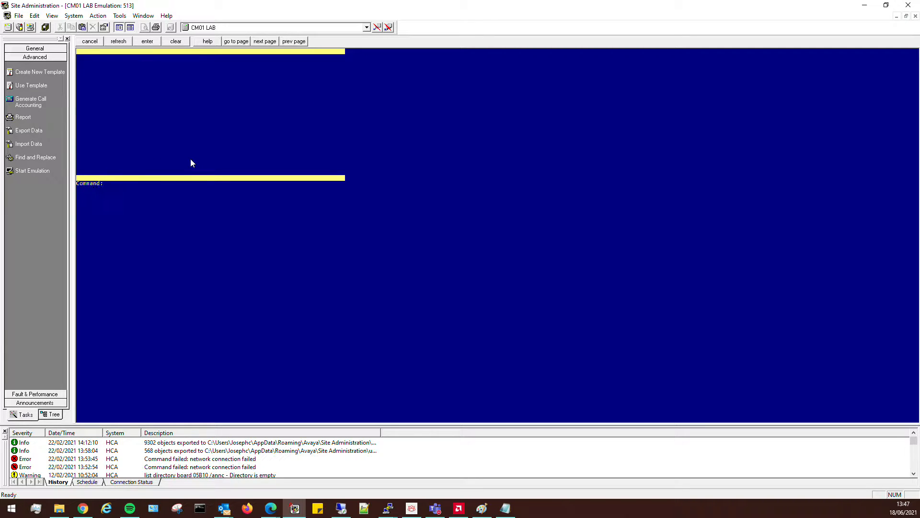
Step: Open the dial plan analysis table for changing and add dialed strings 1 and 2, each with total length 4 and call type ext
text(change dialplan analysis)
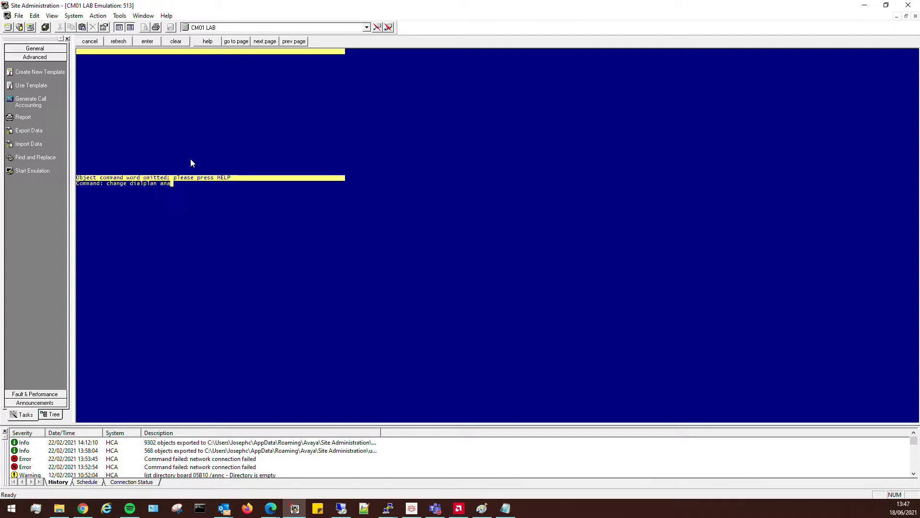
key(Return)
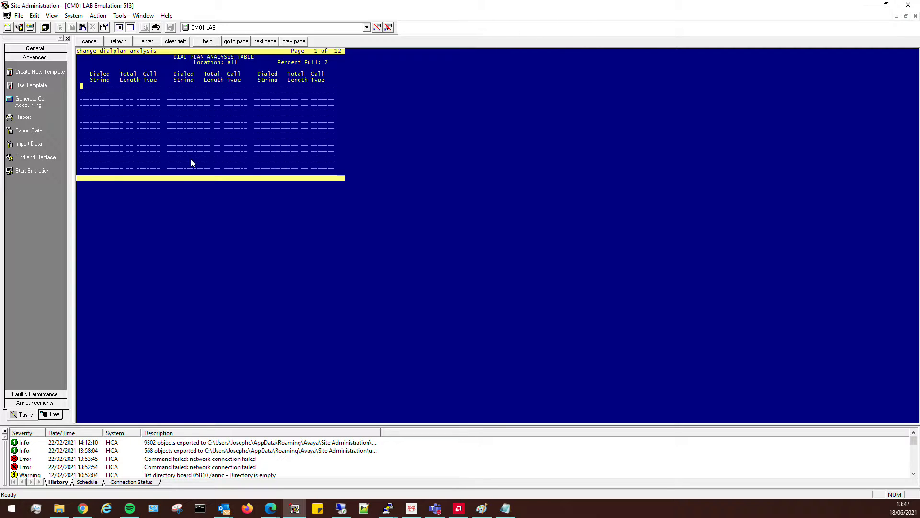
text(1 )
text(4 )
text(ext)
key(Tab)
text(2)
key(Tab)
text(4 ext)
Step: Add dialed strings *2 and #2 to the dial plan analysis, each with total length 3 and call type fac
key(Tab)
text(*2)
key(Tab)
text(3)
key(Tab)
text(fac)
key(Tab)
text(#2)
key(Tab)
text(3 )
text(fac)
Step: Add dialed string #10 to the dial plan analysis with total length 4 and call type dac
text(#)
text(10 )
text(4 )
text(dac)
key(Tab)
key(shift+Tab)
key(shift+Tab)
key(shift+Tab)
key(Up)
key(Down)
key(Up)
key(Right)
key(Right)
key(Up)
key(Right)
key(Right)
Step: Add dialed string 9 with total length 1 and call type dac, and submit the dial plan analysis table
text(9)
key(Tab)
text(1)
key(Tab)
text(dac)
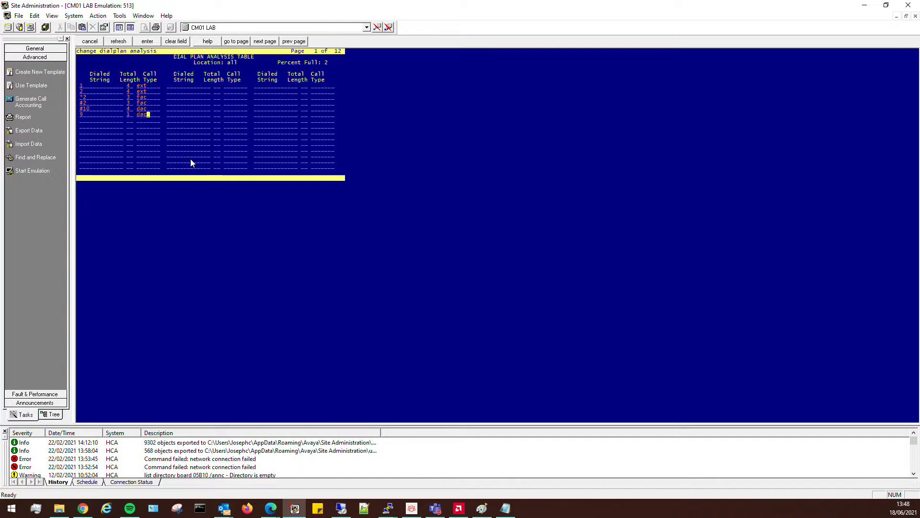
key(Tab)
key(Down)
key(Up)
key(Tab)
key(Tab)
key(shift+Tab)
key(shift+Tab)
key(shift+Tab)
key(Down)
key(F3)
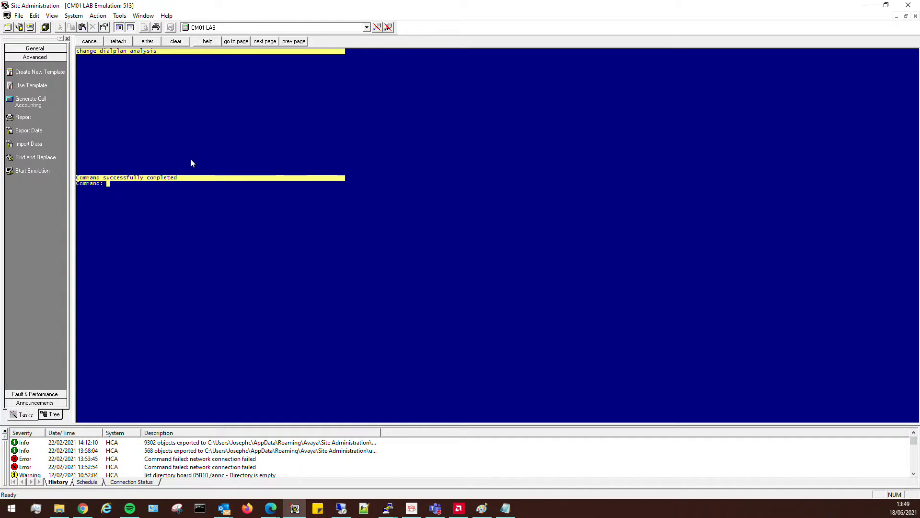
Step: Open the AAR digit analysis table starting at 0, examine its entries, and leave it without editing
text(change aar analysis )
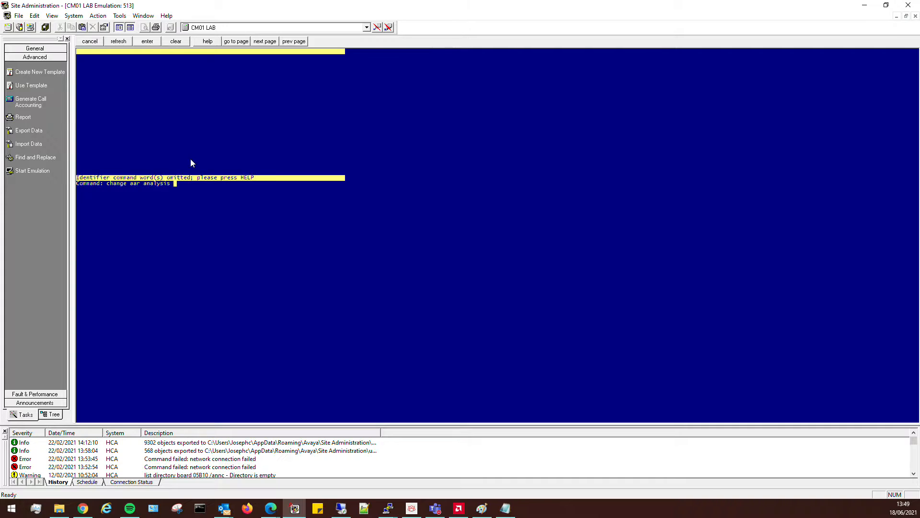
text(0)
key(Return)
key(Down)
key(Down)
key(Down)
key(Down)
key(Down)
key(Down)
key(Down)
key(Down)
key(Return)
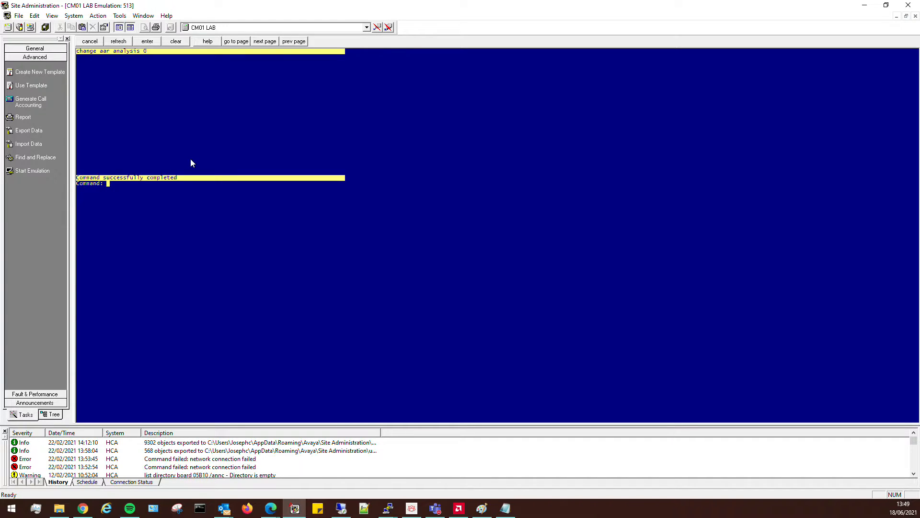
text(c)
key(Up)
key(Return)
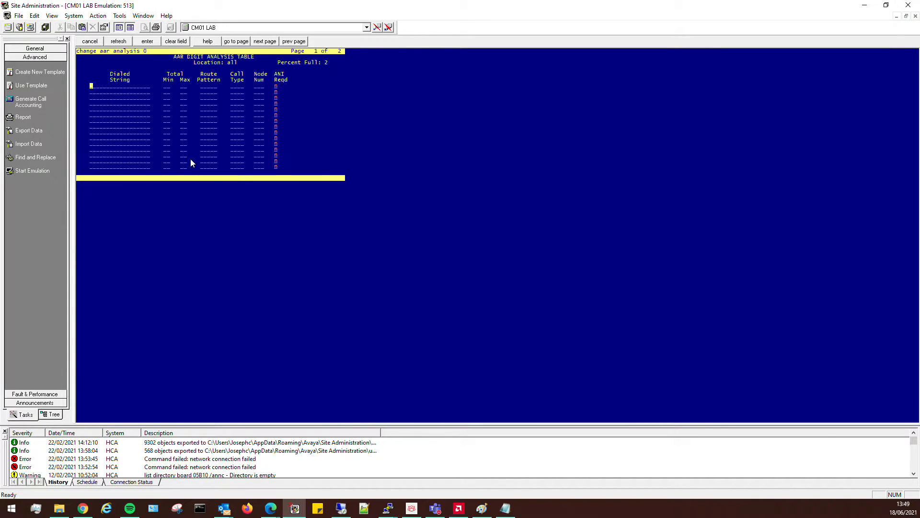
key(Escape)
Step: Open the ARS digit analysis table starting at 0, blank the dialed strings on its first page, and submit the table
text(cha ars ana)
key(Return)
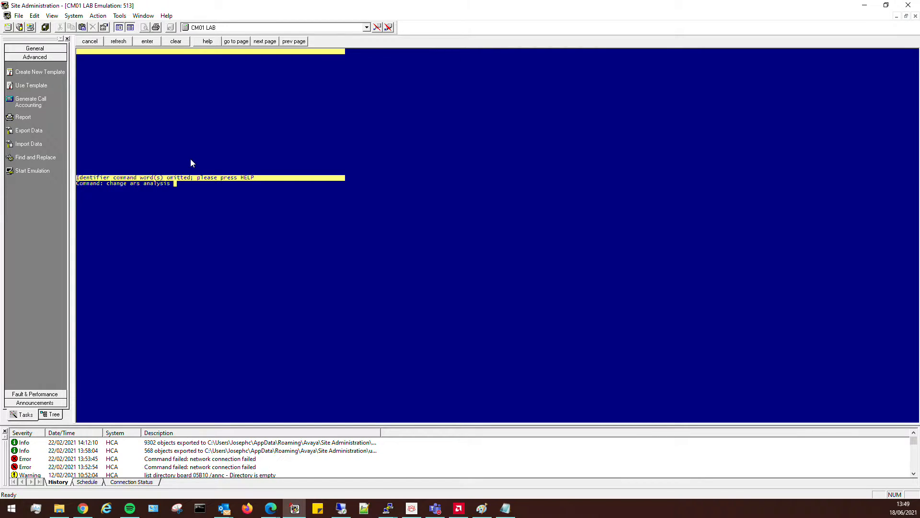
text(0)
key(Return)
key(Down)
key(Down)
key(Down)
key(Down)
key(space)
key(Down)
key(space)
key(Down)
key(space)
key(Down)
key(space)
key(Down)
key(space)
key(Down)
key(space)
key(Down)
key(space)
key(Down)
key(space)
key(Down)
key(space)
key(Down)
key(space)
key(Down)
key(space)
key(space)
key(Return)
Step: Reopen the ARS digit analysis table from 0, blank the second batch of default dialed strings, and submit it
key(Up)
key(Return)
key(space)
key(Down)
key(space)
key(Down)
key(space)
key(Down)
key(space)
key(Down)
key(space)
key(Down)
key(space)
key(Down)
key(space)
key(Down)
key(space)
key(Down)
key(space)
key(Down)
key(space)
key(Down)
key(space)
key(Down)
key(space)
key(space)
key(Down)
key(space)
key(Down)
key(Return)
Step: Bring back the ARS digit analysis table from 0, remove the third batch of 11-digit deny dialed strings, and submit it
key(Up)
key(Return)
key(Down)
key(Down)
key(Down)
key(Down)
key(Down)
key(Down)
key(space)
key(Down)
key(space)
key(Down)
key(space)
key(Down)
key(space)
key(Down)
key(space)
key(Down)
key(space)
key(Down)
key(space)
key(Down)
key(space)
key(Down)
key(space)
key(Down)
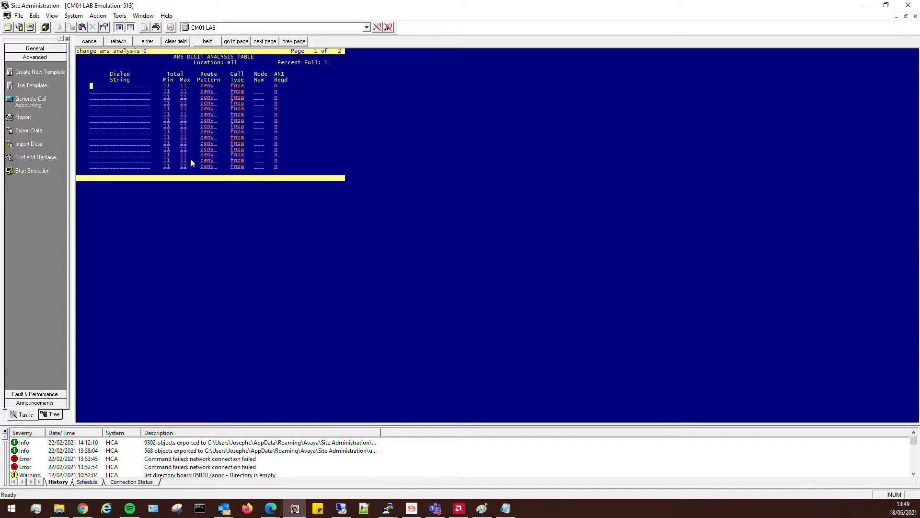
key(Return)
Step: Reopen ARS analysis 0, blank the page of 11-digit deny dialed strings running through 159, and submit the table
key(Up)
key(Return)
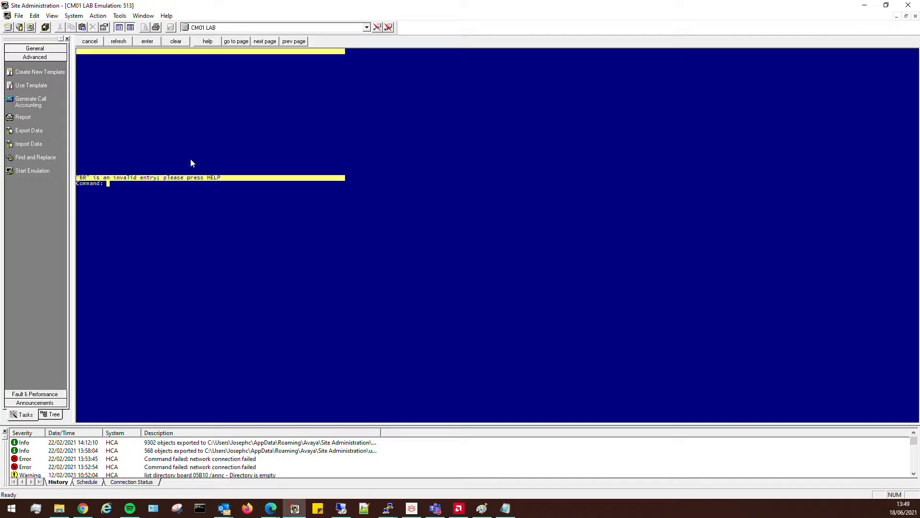
key(Up)
key(Return)
key(Down)
key(Down)
key(space)
key(Down)
key(space)
key(Down)
key(space)
key(Down)
key(space)
key(Down)
key(space)
key(Down)
key(space)
key(Down)
key(space)
key(Down)
key(space)
key(Down)
key(space)
key(Down)
key(space)
key(Down)
key(space)
key(Down)
key(space)
key(Down)
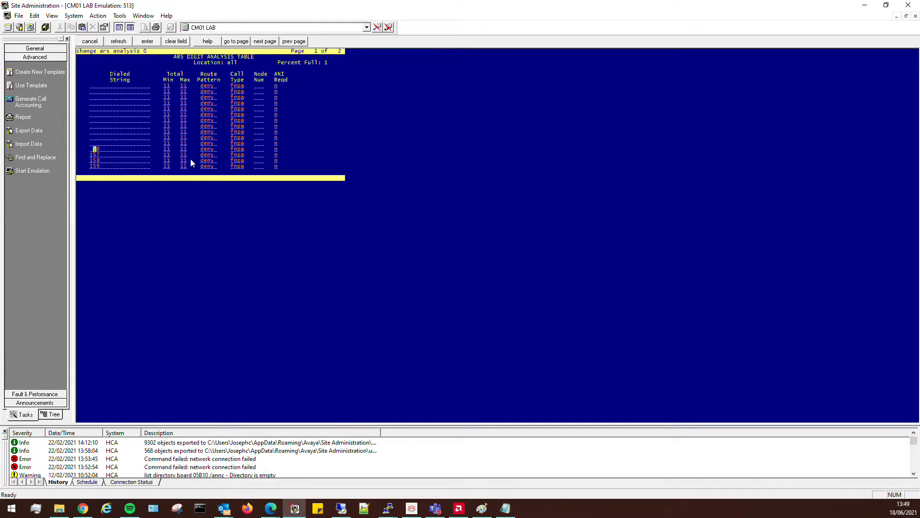
key(space)
key(Return)
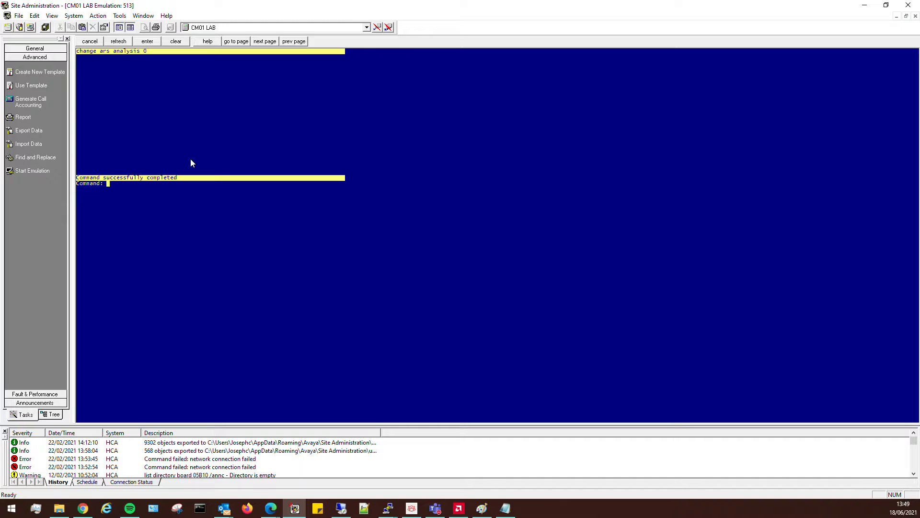
Step: Reopen ARS analysis 0, blank the page of 11-digit deny dialed strings from 160 through 172, and submit the table
text(R)
key(Return)
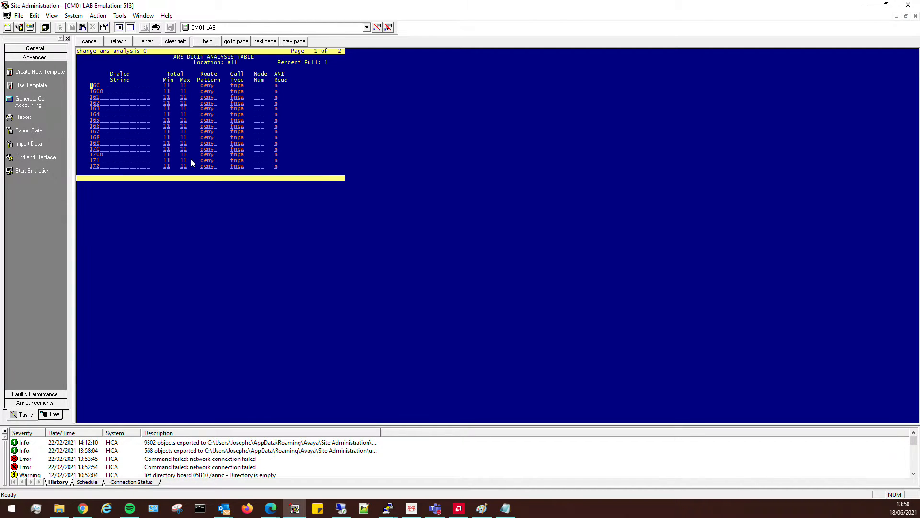
key(Return)
key(Return)
key(Return)
key(Return)
key(Return)
key(Return)
key(Return)
key(Return)
key(Return)
key(Return)
key(Return)
key(Return)
key(F4)
key(Down)
key(F4)
key(Down)
key(F4)
key(Down)
key(F3)
Step: Recall the ARS digit analysis table from 0, blank the page of 11-digit deny dialed strings that follows 172, and submit it
text(R)
key(Return)
key(F4)
key(Down)
key(F4)
key(Down)
key(F4)
key(Down)
key(F4)
key(Down)
key(F4)
key(Down)
key(F4)
key(Down)
key(F4)
key(Down)
key(F4)
key(Down)
key(F4)
key(Down)
key(F4)
key(Down)
key(F4)
key(Down)
key(F4)
key(Down)
key(F4)
key(Down)
key(F4)
key(Down)
key(F4)
key(Down)
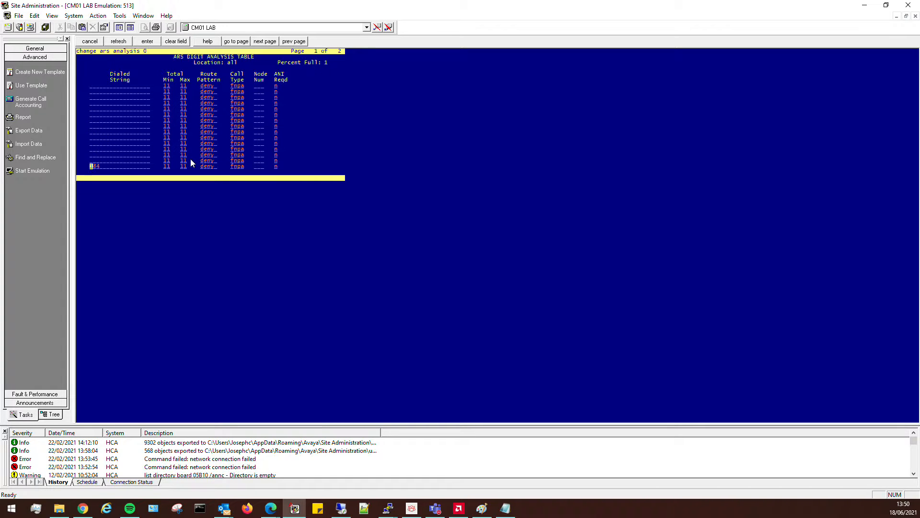
key(F3)
Step: Return to ARS analysis 0, blank the page of 11-digit deny dialed strings running through 197, and submit the table
text(R)
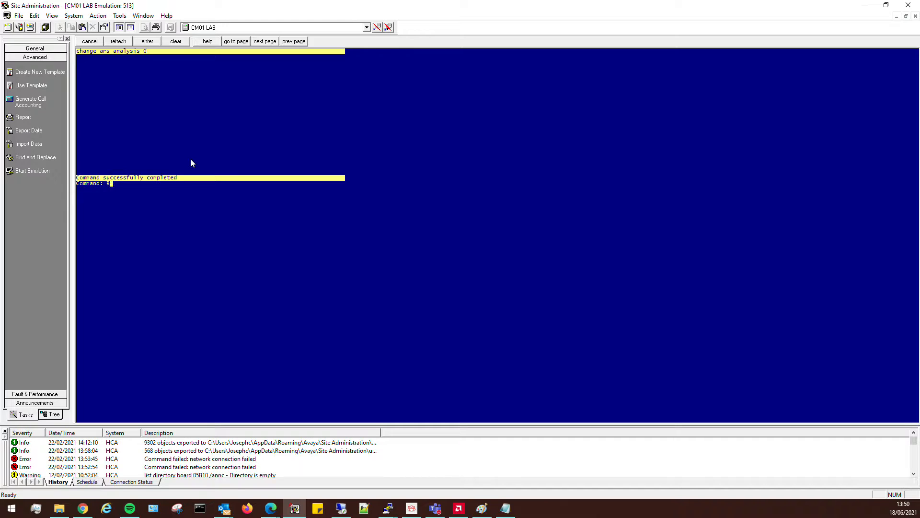
key(Return)
key(F4)
key(Down)
key(F4)
key(Down)
key(F4)
key(Down)
key(F4)
key(Down)
key(F4)
key(Down)
key(F4)
key(Down)
key(F4)
key(Down)
key(F4)
key(Down)
key(F4)
key(Down)
key(F4)
key(Down)
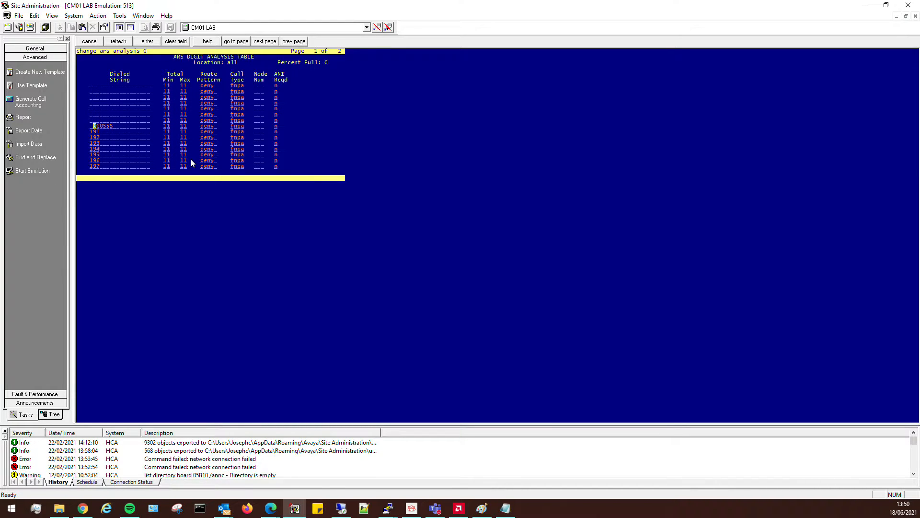
key(F4)
key(Down)
key(F4)
key(Down)
key(F4)
key(Down)
key(F4)
key(Down)
key(F4)
key(Down)
key(F3)
Step: Reopen ARS analysis 0, blank the page of mixed fnpa, hnpa and svcl dialed strings running through 811, and submit it
text(B)
key(Return)
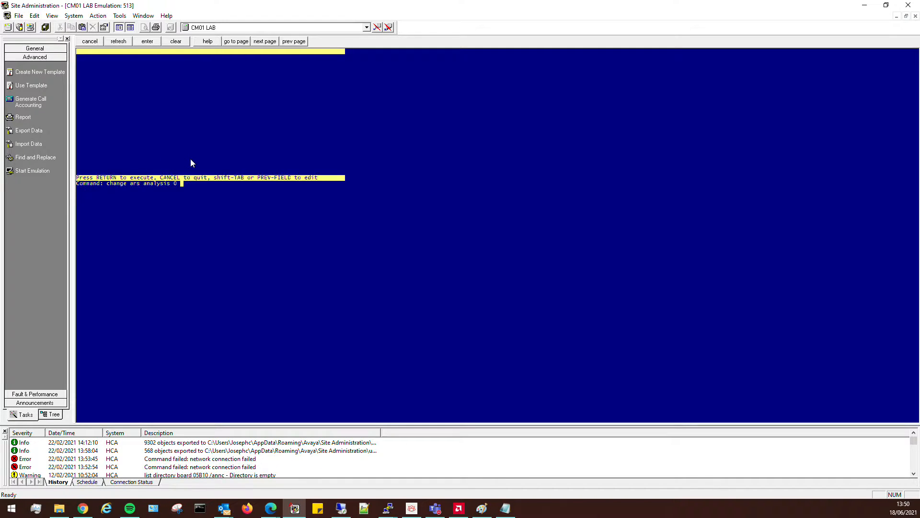
key(F4)
key(Down)
key(F4)
key(Down)
key(F4)
key(Down)
key(F4)
key(Down)
key(F4)
key(Down)
key(F4)
key(Down)
key(F4)
key(Down)
key(F4)
key(Down)
key(F4)
key(Down)
key(F4)
key(Down)
key(F4)
key(Down)
key(F4)
key(Down)
key(F4)
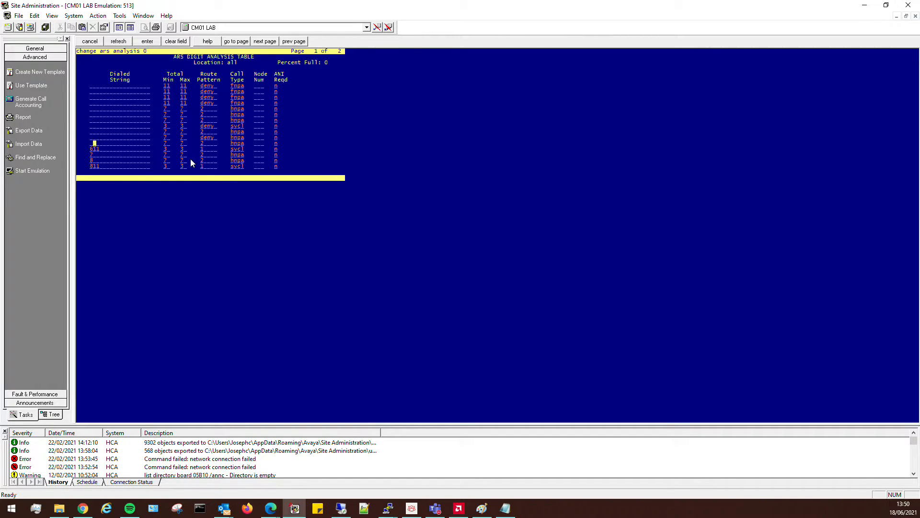
key(Down)
key(F4)
key(Down)
key(F3)
Step: Bring up ARS analysis 0 once more, blank the three remaining default dialed strings, and submit the table
text(R)
key(Return)
key(Down)
key(Down)
key(Down)
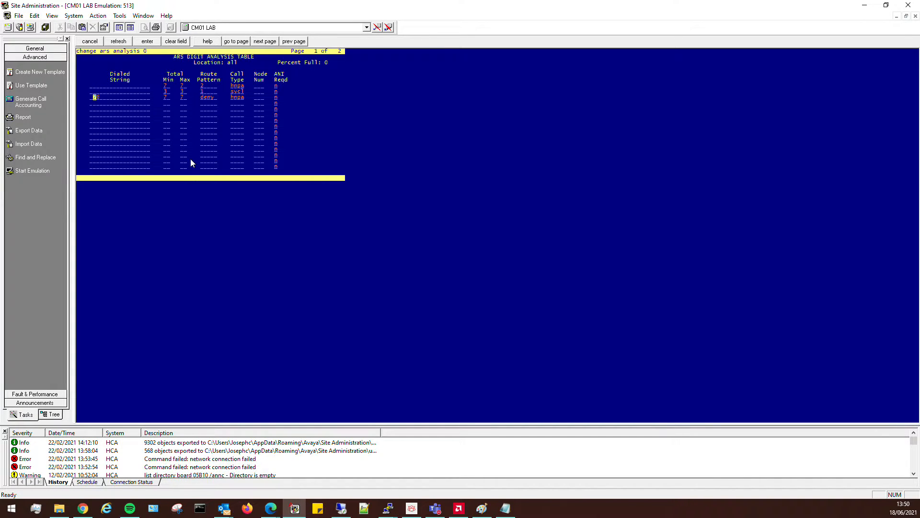
key(F3)
Step: Save the Communication Manager translations
text(B)
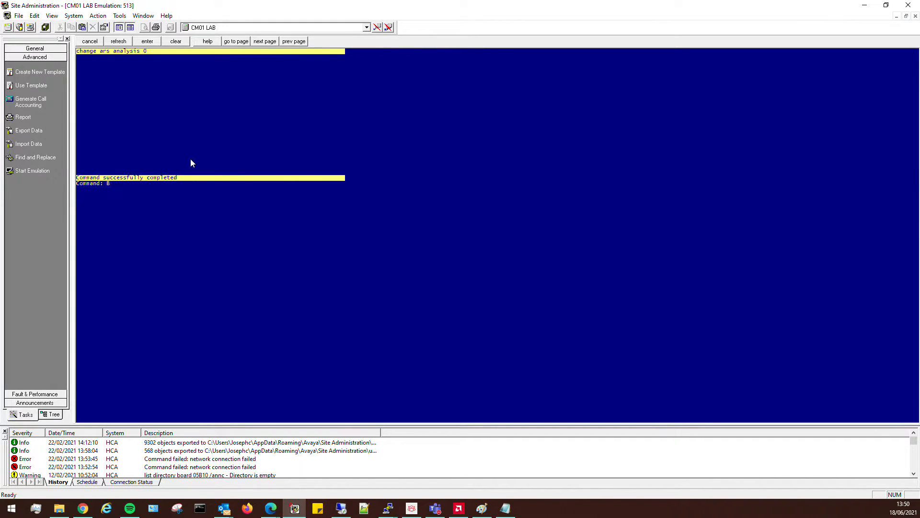
key(BackSpace)
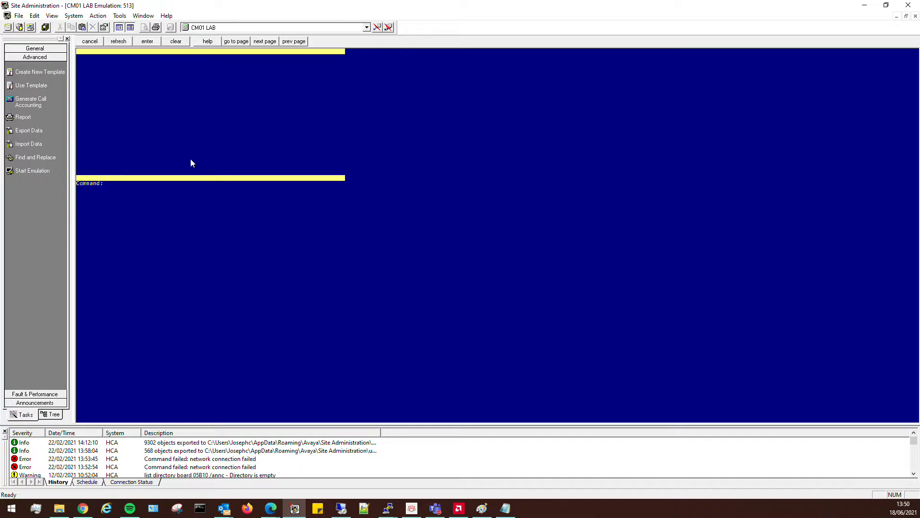
text(save trands)
key(BackSpace)
key(BackSpace)
text(s)
key(Return)
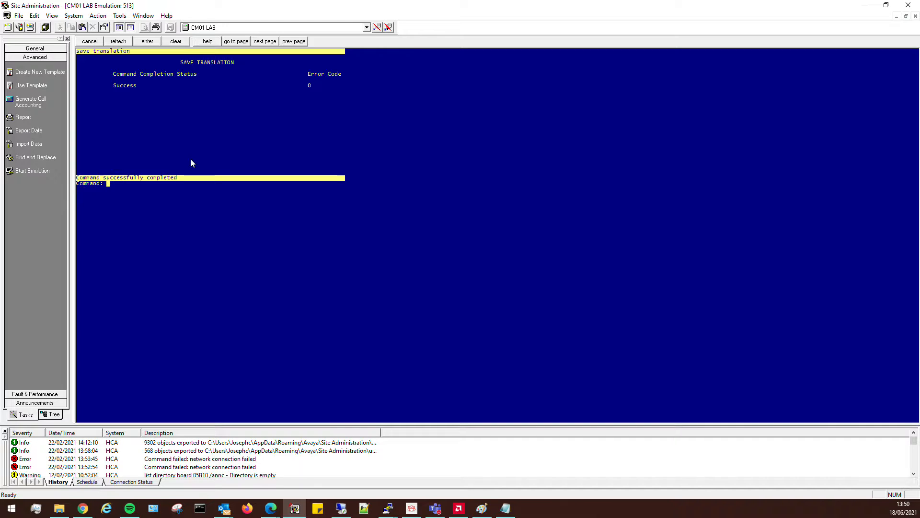
Step: Open the ip-services form, check its second page, and cancel out of it
text(ch ip-s)
key(Return)
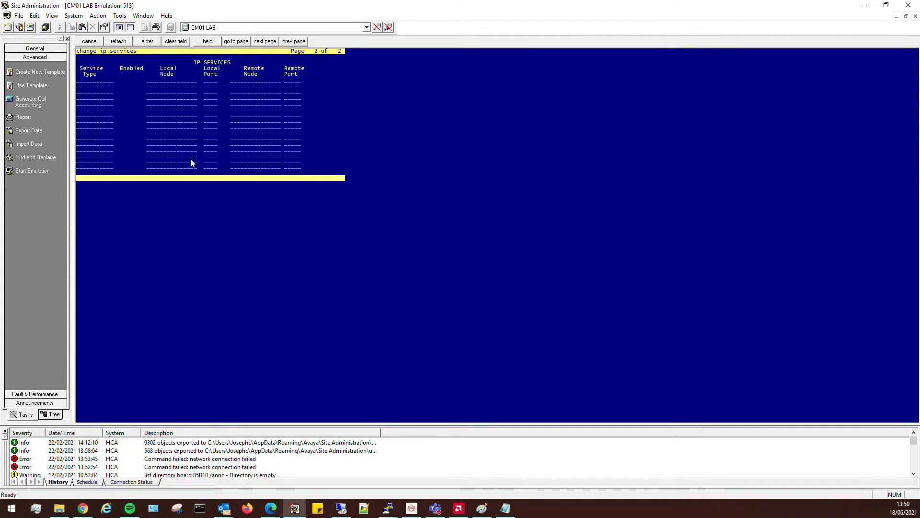
key(Escape)
Step: Open the ip-interface form for procr for changes
text(ch)
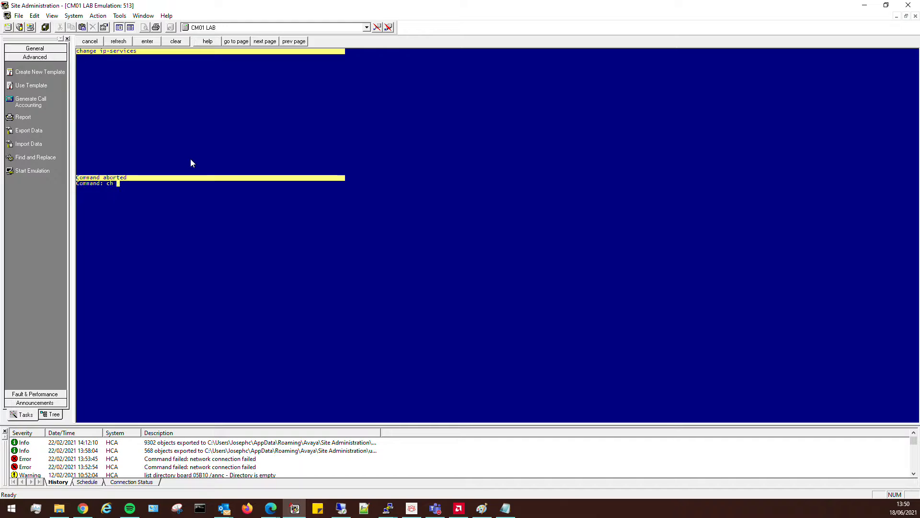
text(ange ip-int)
key(Return)
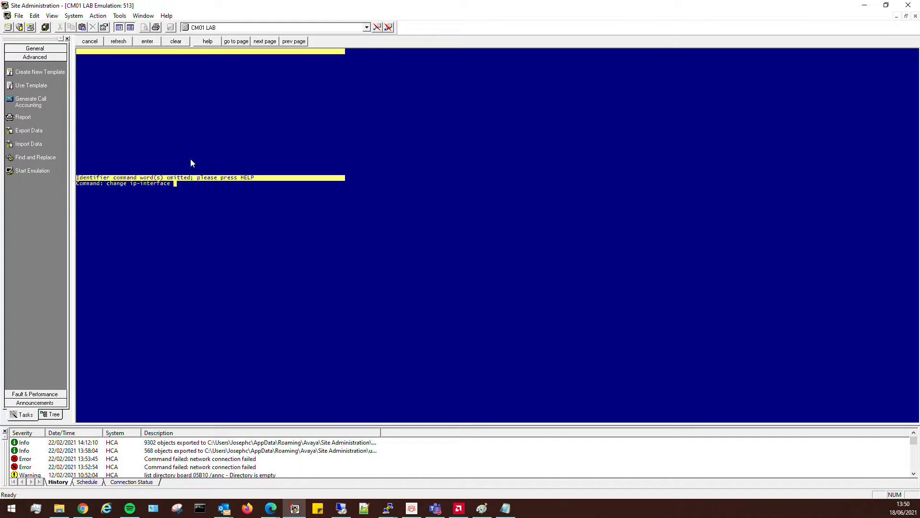
text(procr)
key(Return)
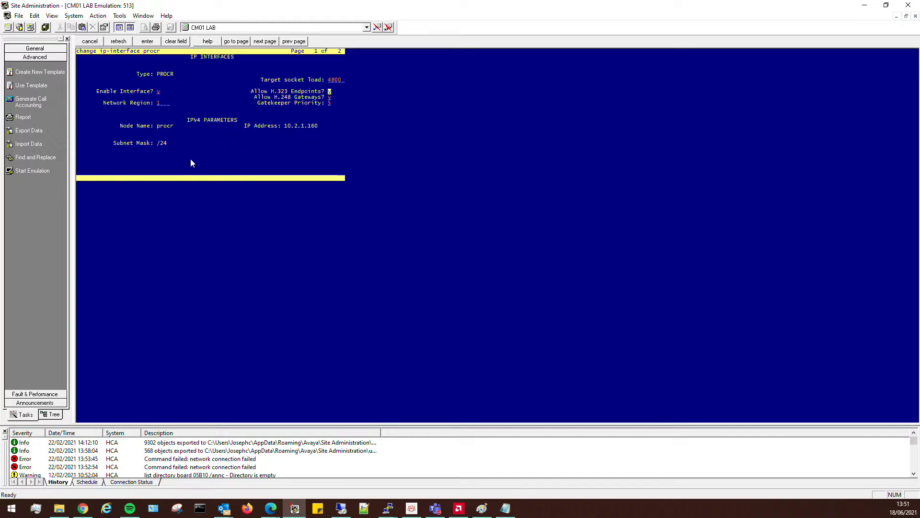
Step: Examine procr's interface enablement, network region, H.323 endpoint, H.248 gateway and gatekeeper priority fields, plus the form's second page
key(Tab)
key(Down)
key(Up)
key(Tab)
key(Tab)
key(Down)
key(Up)
key(Up)
key(Up)
key(Up)
key(Up)
key(Down)
key(Up)
key(Down)
key(Down)
key(Down)
key(Up)
key(Up)
key(Up)
key(F7)
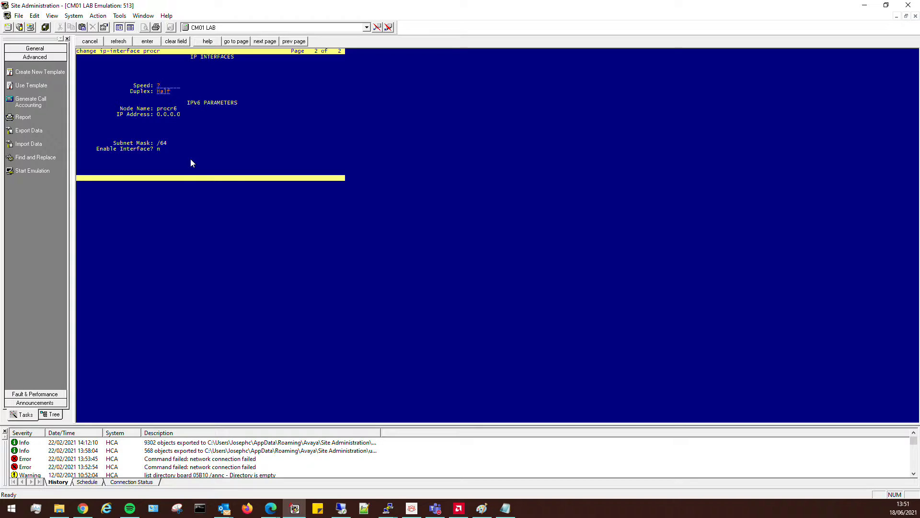
Step: Submit the ip-interface form for procr
key(Tab)
key(shift+Tab)
key(Return)
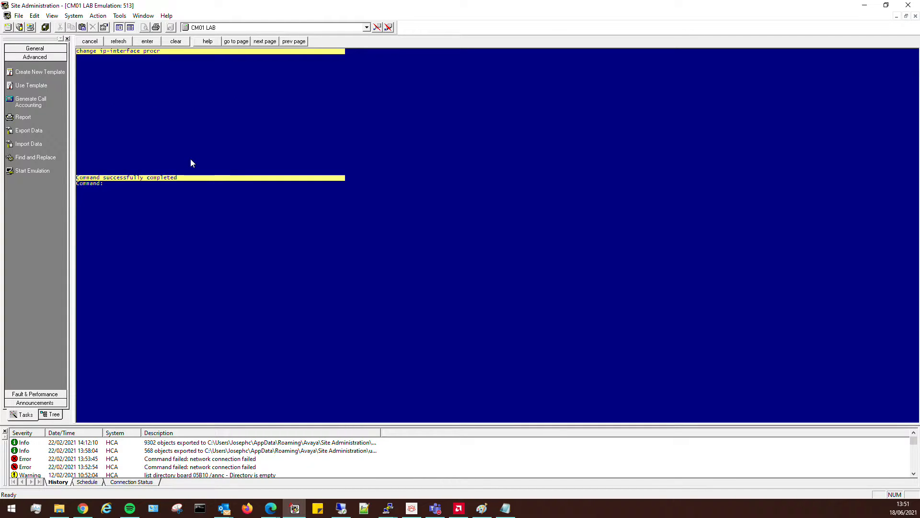
Step: Open ip-network-region 1 for changes, naming it Main Lab with authoritative domain voice.voipworld.co.uk
text(ch ip-network-r 1)
key(Return)
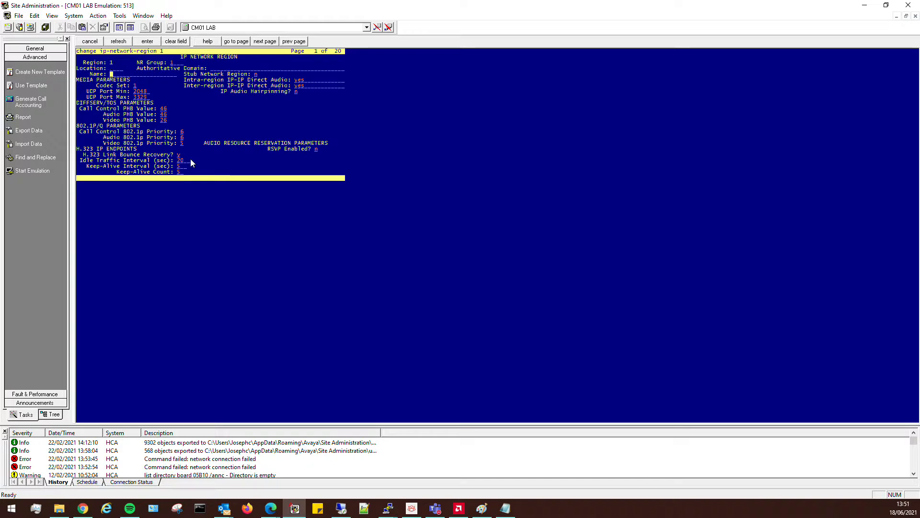
text(Main Lab)
key(Up)
key(Tab)
text(voice.voipworld.co.uk)
key(Tab)
key(Tab)
key(Tab)
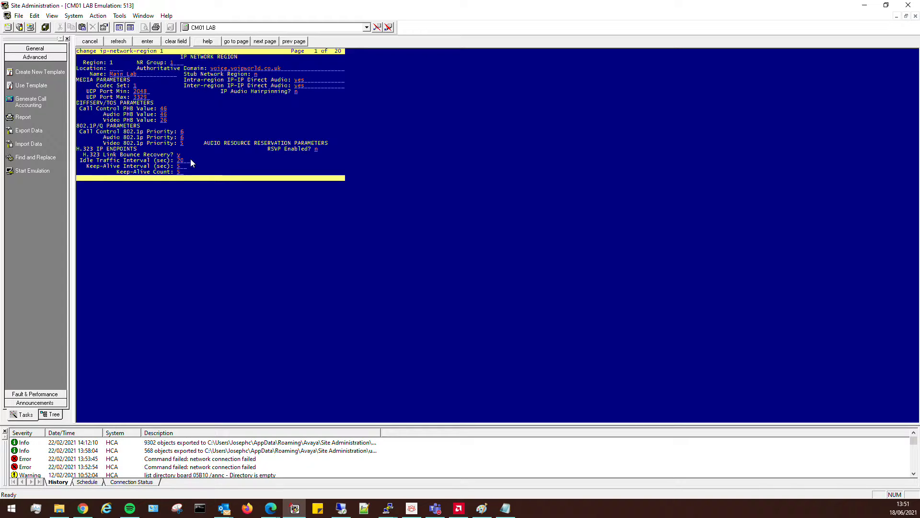
Step: Review network region 1's remaining media, DiffServ, 802.1p and H.323 endpoint fields on the first page
key(Tab)
key(Tab)
key(Tab)
key(Tab)
key(Tab)
key(Tab)
key(Tab)
key(Tab)
key(Tab)
key(Tab)
key(Tab)
key(Tab)
key(Tab)
key(Tab)
key(Tab)
key(Tab)
key(Tab)
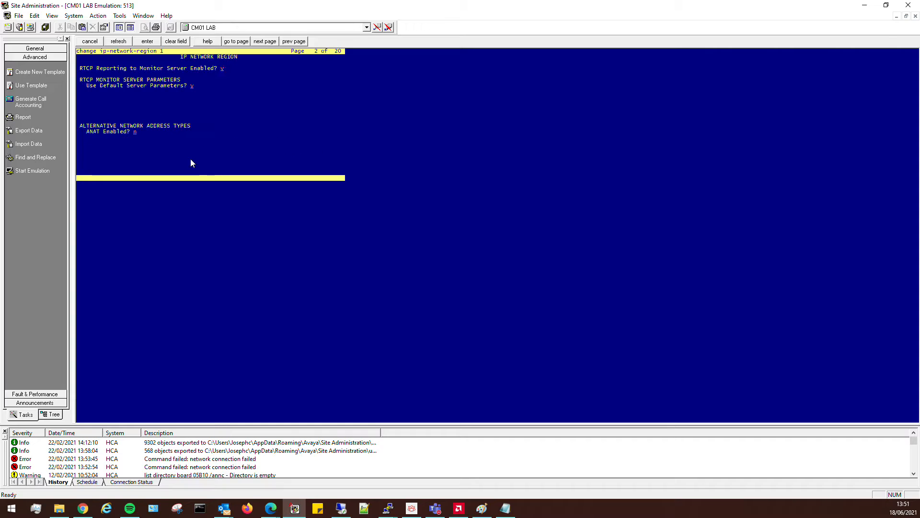
Step: Examine network region 1's RTCP monitoring, alternate routing, backup server and inter-region connection settings on pages 2 to 4
key(Tab)
key(Tab)
key(Tab)
key(Tab)
key(Tab)
key(Tab)
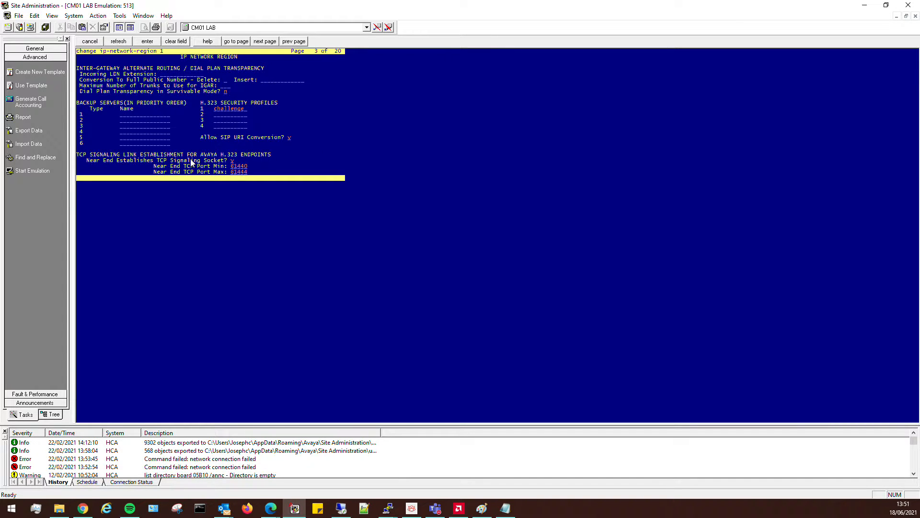
key(Tab)
key(Tab)
key(Up)
key(Up)
key(Up)
key(Up)
key(Down)
key(Down)
key(Down)
key(Down)
key(Down)
key(Down)
key(Tab)
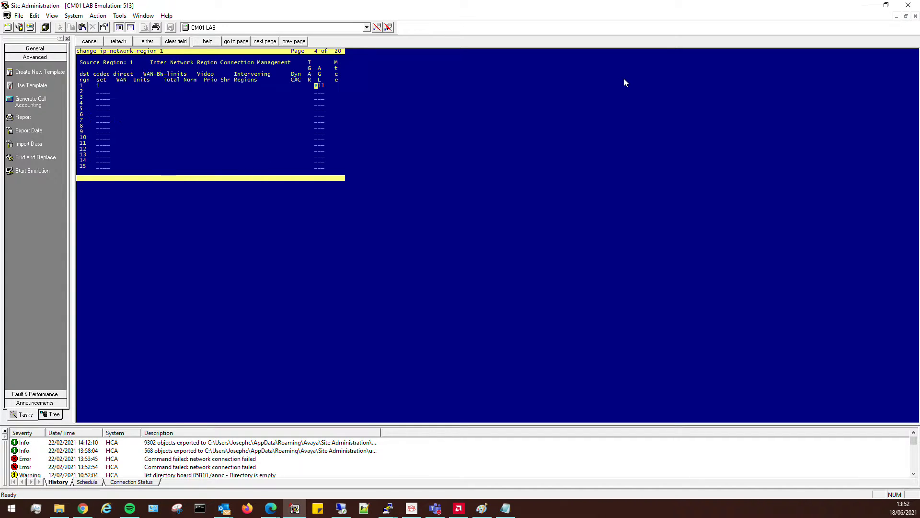
Step: Submit the changes to network region 1
key(F7)
key(F8)
key(F3)
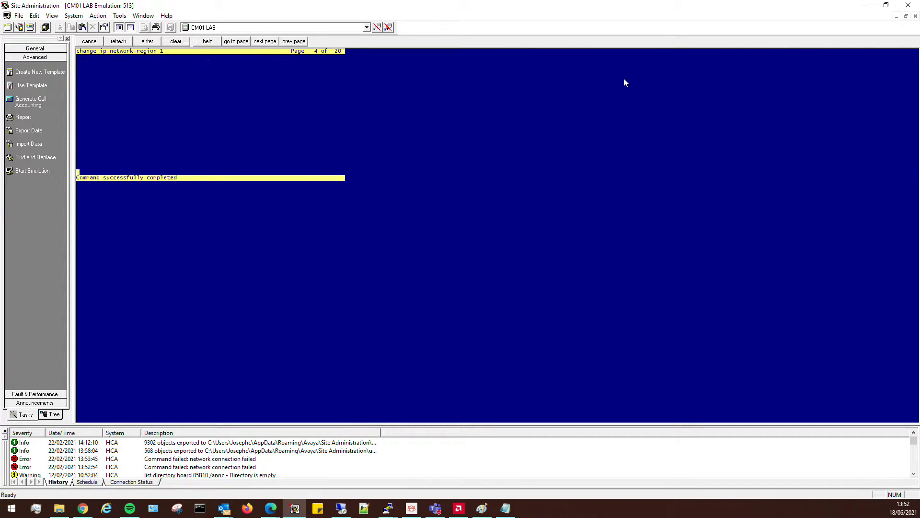
Step: Open ip-codec-set 1 for changes and set its first audio codec to G.722-64K
text(change ip-codec-)
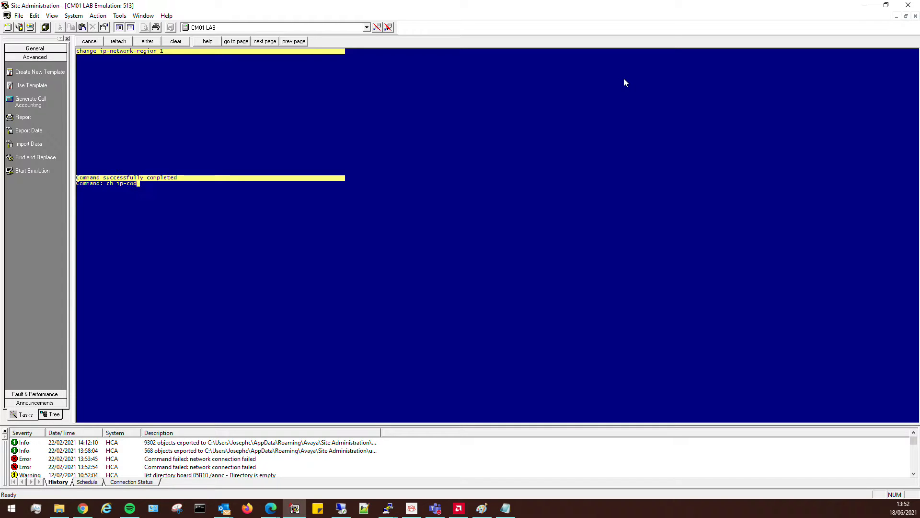
text(set 1)
key(Return)
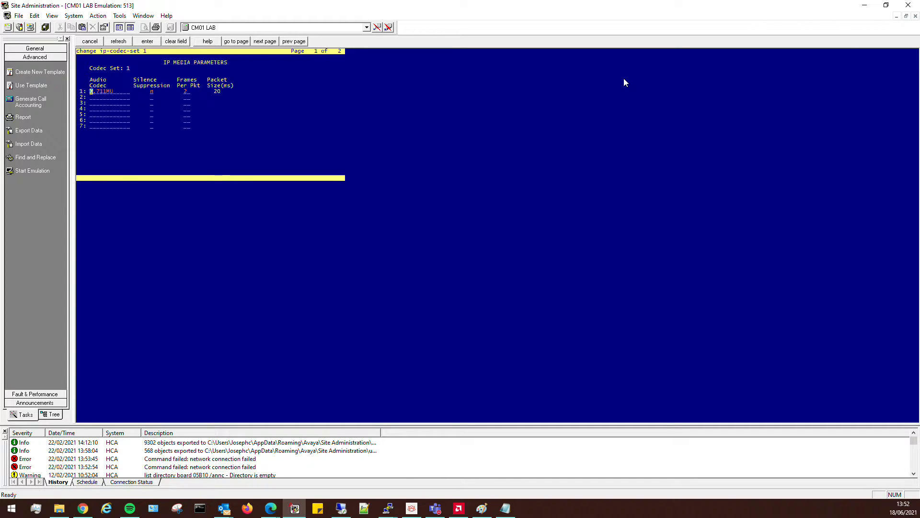
text(g722-64)
key(Tab)
key(F5)
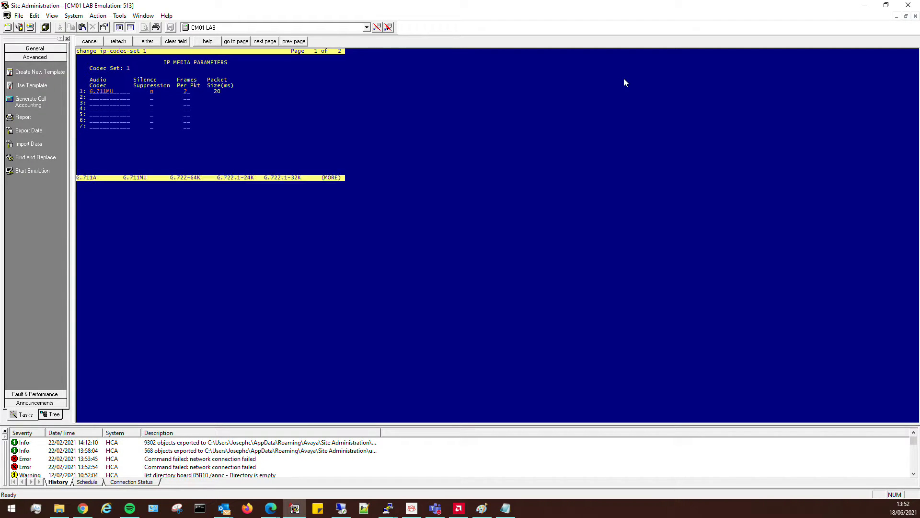
text(g.722-64)
key(Tab)
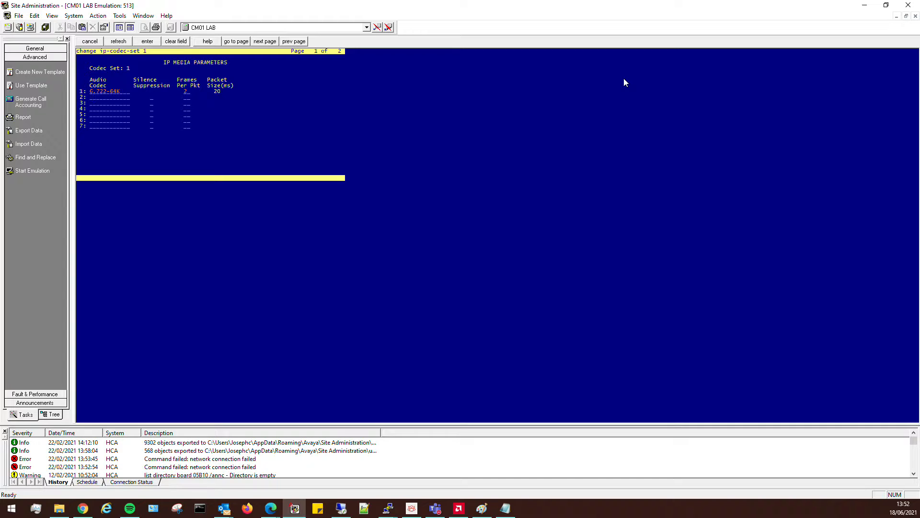
Step: Add G.711A, G.711MU and G.729 as the second, third and fourth audio codecs in codec set 1
text(g.711a)
key(Tab)
text(.g711mu)
key(Tab)
text(g.711mu)
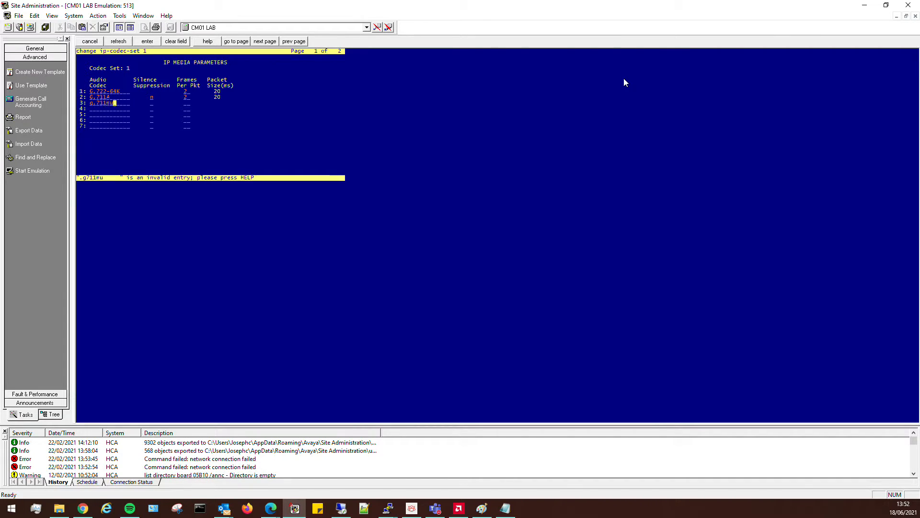
key(Tab)
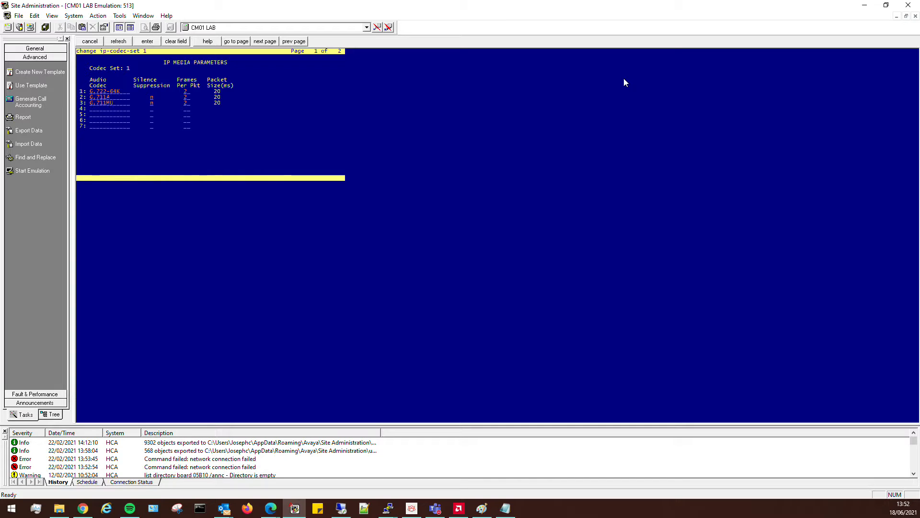
text(g.729)
key(Tab)
Step: On codec set 1's second page, allow Direct-IP Multimedia and set FAX mode to t.38-standard and Modem mode to pass-through
key(F7)
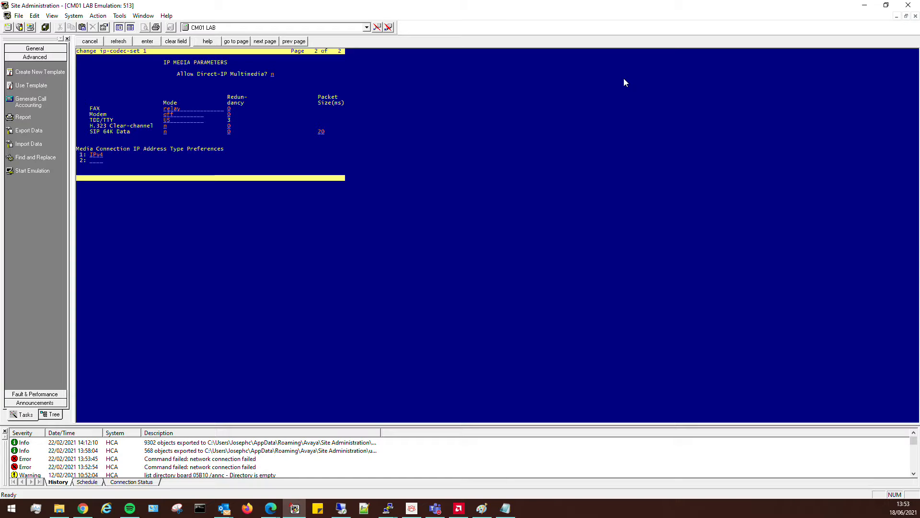
text(y)
key(Tab)
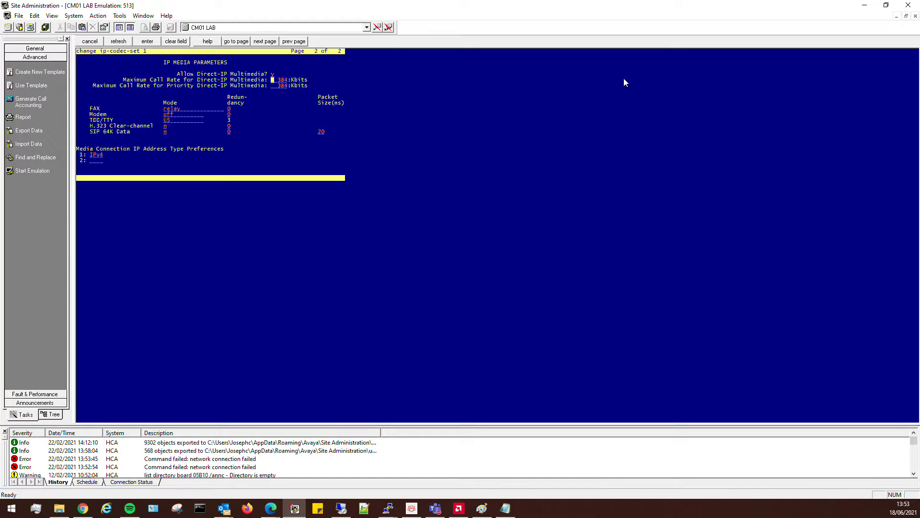
key(Tab)
key(Tab)
key(Tab)
text(pass-through)
text(t.38)
key(Tab)
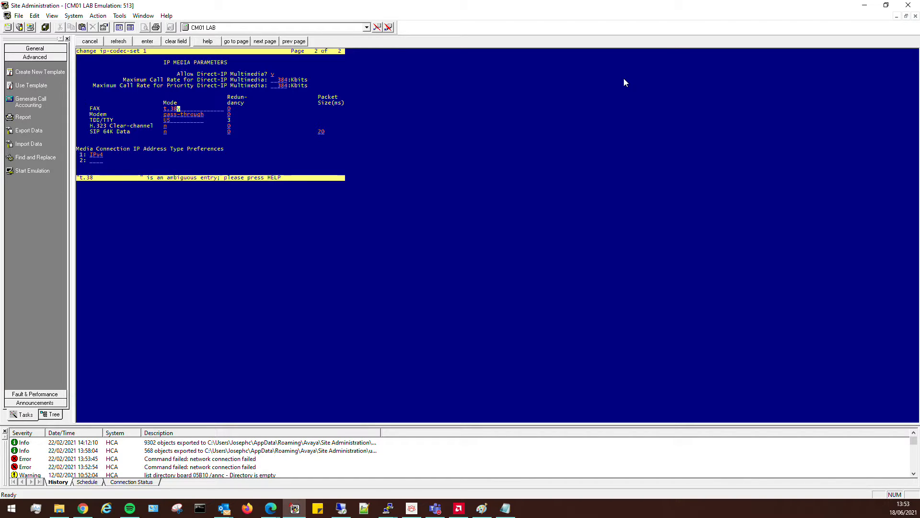
text(-s)
key(Down)
key(Down)
key(Down)
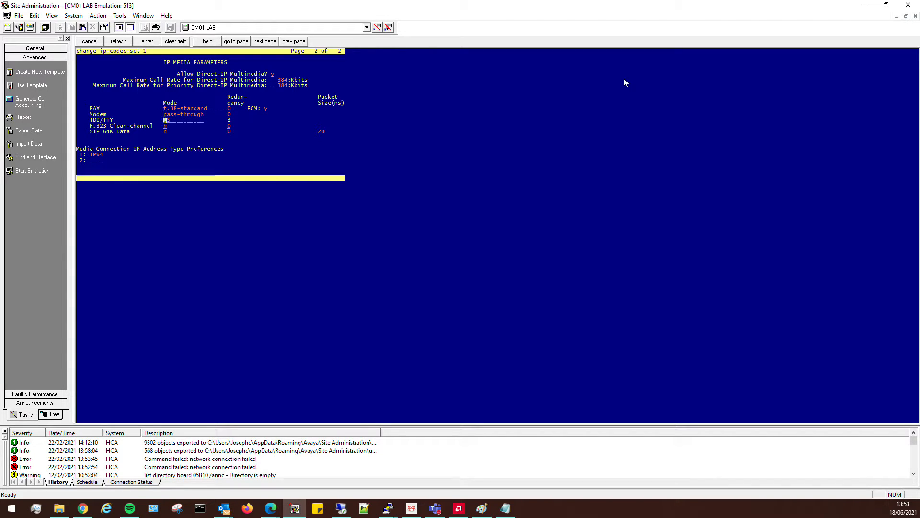
Step: Set the TDD/TTY mode to UK in codec set 1
key(Up)
text(uk)
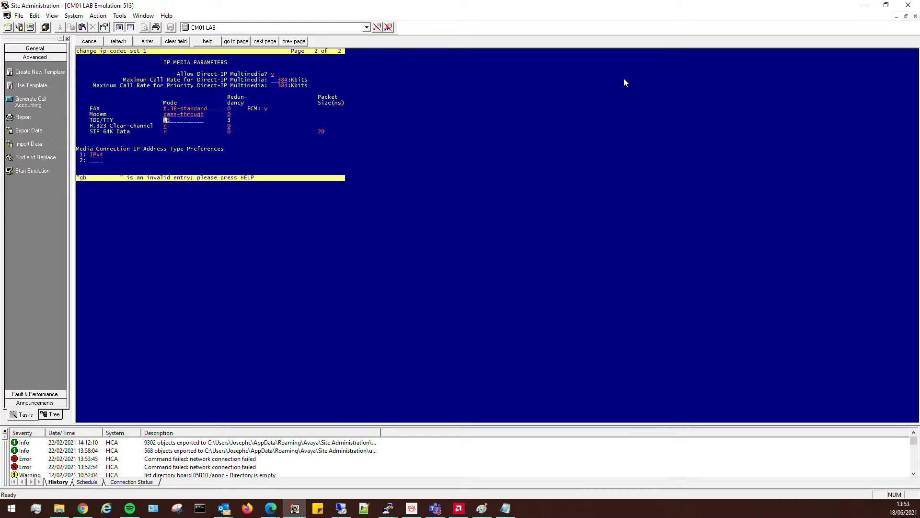
key(Down)
key(Down)
key(Down)
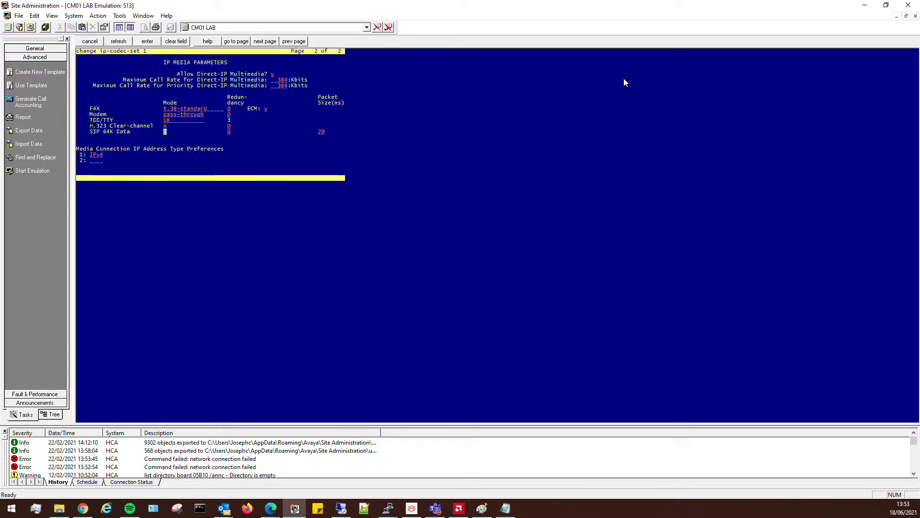
Step: Recheck both pages of codec set 1 and submit the changes
key(Up)
key(Up)
key(Up)
key(Down)
key(Down)
key(Down)
key(Down)
key(F8)
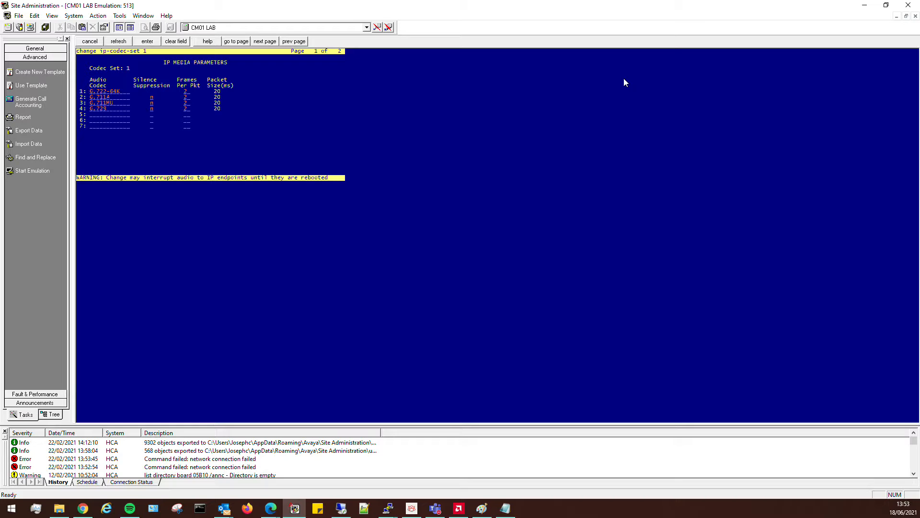
key(F7)
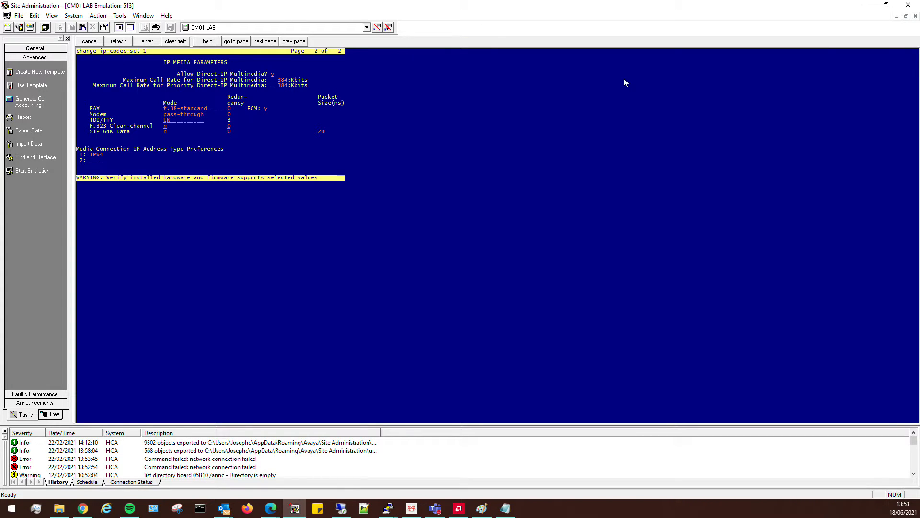
key(F3)
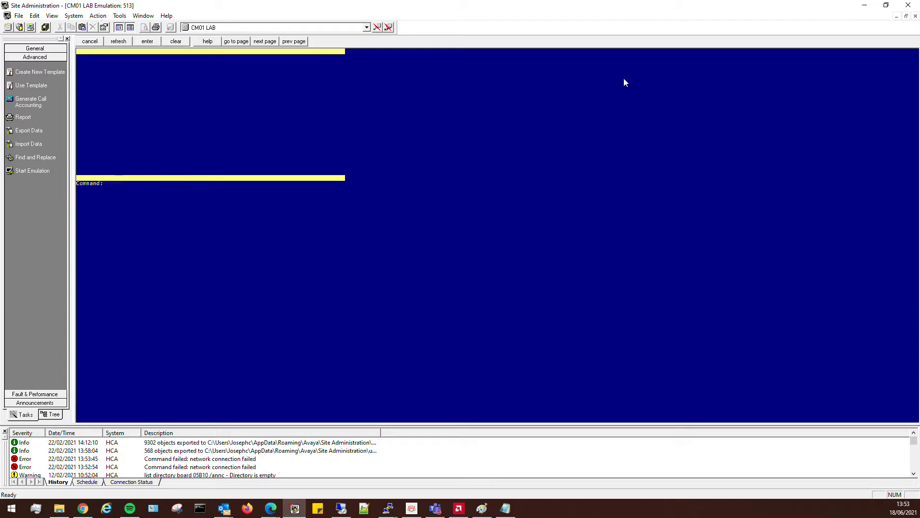
Step: Open ip-network-map for changes and map 10.2.1.0 through 10.2.1.255, subnet /24, to network region 1
text(ch ip-net)
text(work)
text(ap)
key(Return)
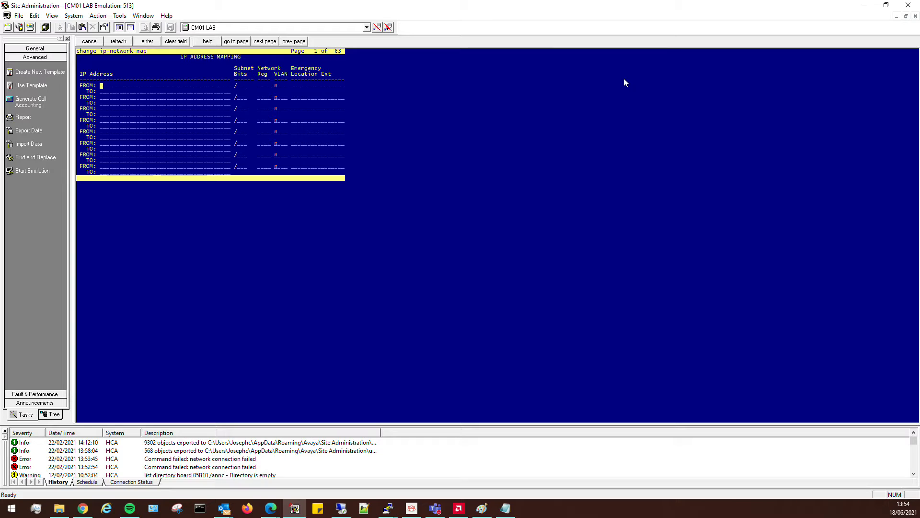
text(10.2.1.0)
key(Tab)
text(24)
key(Tab)
text(110.2.1.255)
key(Tab)
key(Tab)
key(Tab)
key(Up)
key(Up)
key(Down)
key(Up)
key(Down)
text(192.)
key(BackSpace)
key(BackSpace)
key(BackSpace)
key(BackSpace)
text(192.168.252.0)
key(Tab)
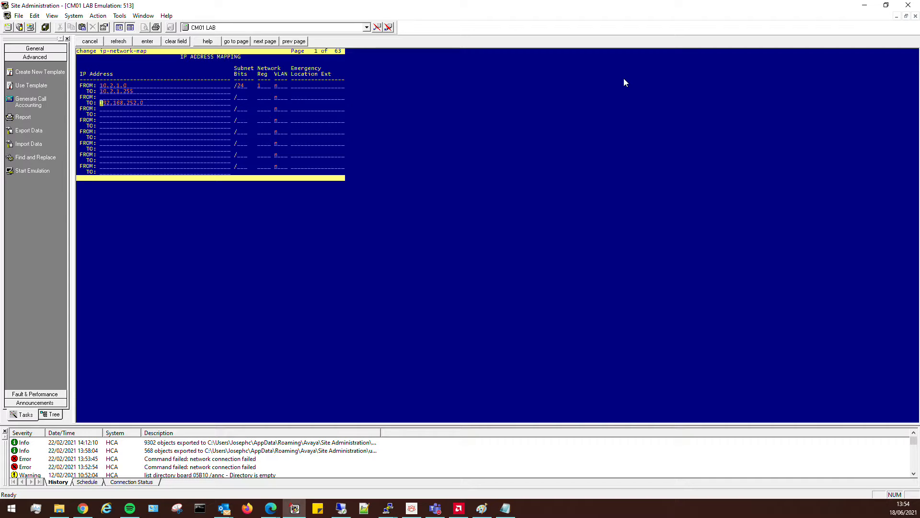
Step: Map 192.168.200.0 through 192.168.200.255, subnet /24, to network region 2 and submit the network map
key(shift+Tab)
key(Tab)
key(shift+Tab)
key(shift+Tab)
text(192.168.200.024)
key(Tab)
text(2)
key(Tab)
text(192.168.200.255)
key(F3)
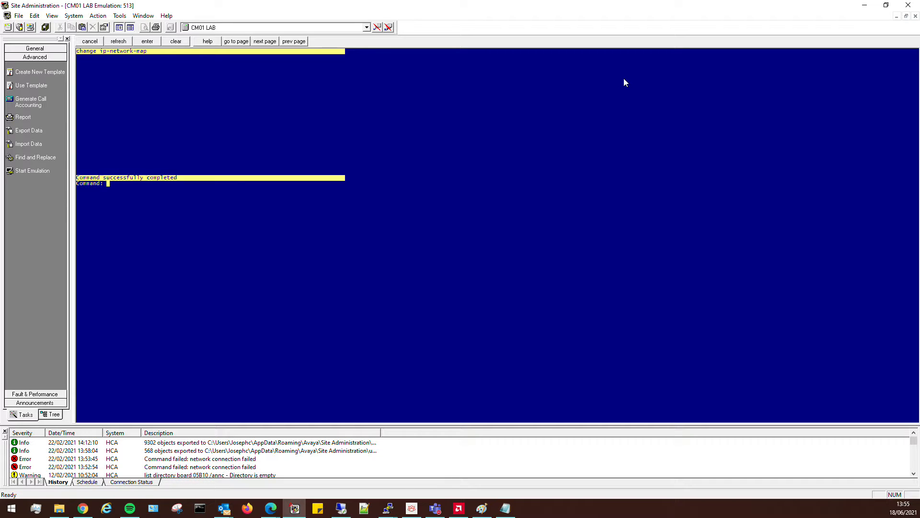
Step: Open the dial plan analysis table, check its dialed string entries, and cancel out of it
text(change dialplan a)
key(Return)
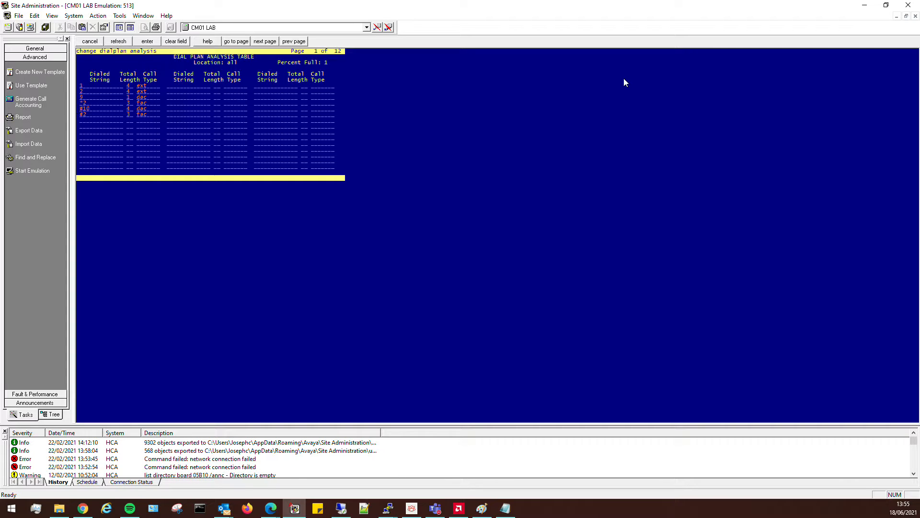
key(Tab)
key(Tab)
key(shift+Tab)
key(shift+Tab)
key(shift+Tab)
key(Tab)
key(F1)
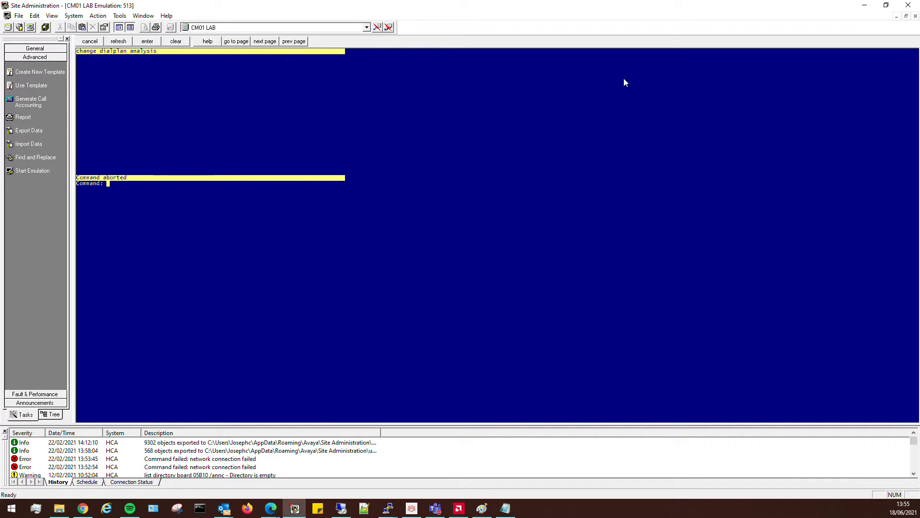
text(add sig 1)
key(Return)
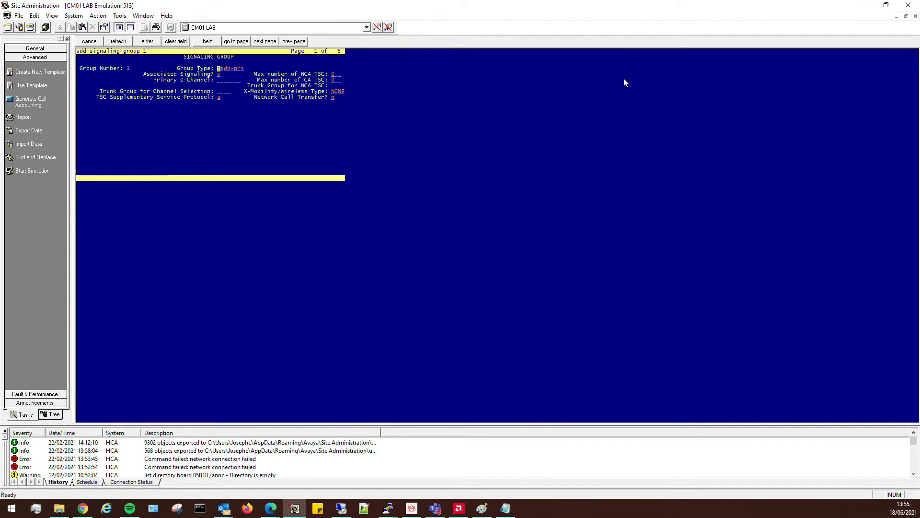
text(sip)
key(Tab)
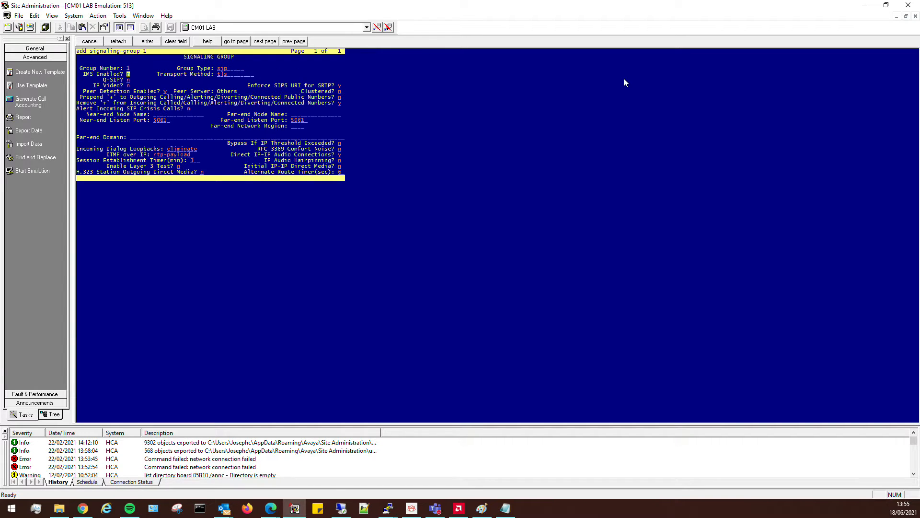
key(Tab)
key(Tab)
key(Tab)
key(Tab)
key(Tab)
key(Tab)
key(Tab)
key(Tab)
key(Tab)
text(procr)
key(Tab)
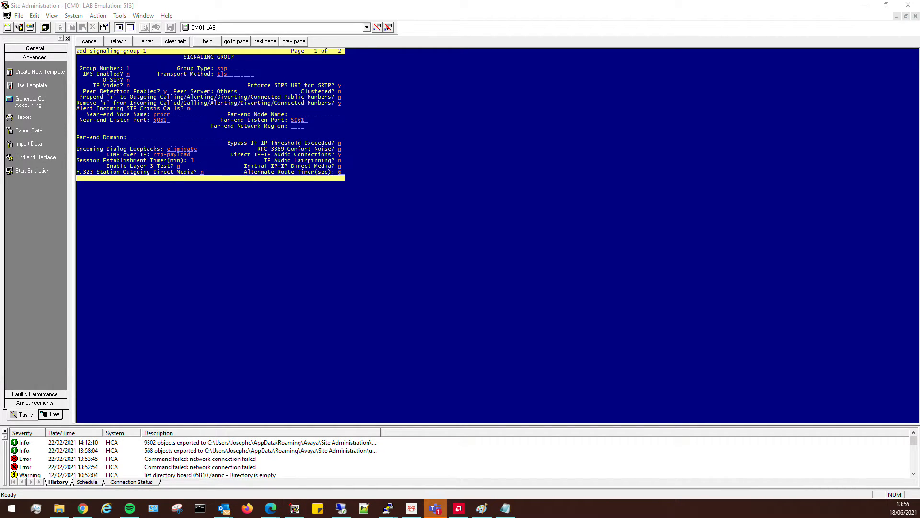
click(194, 126)
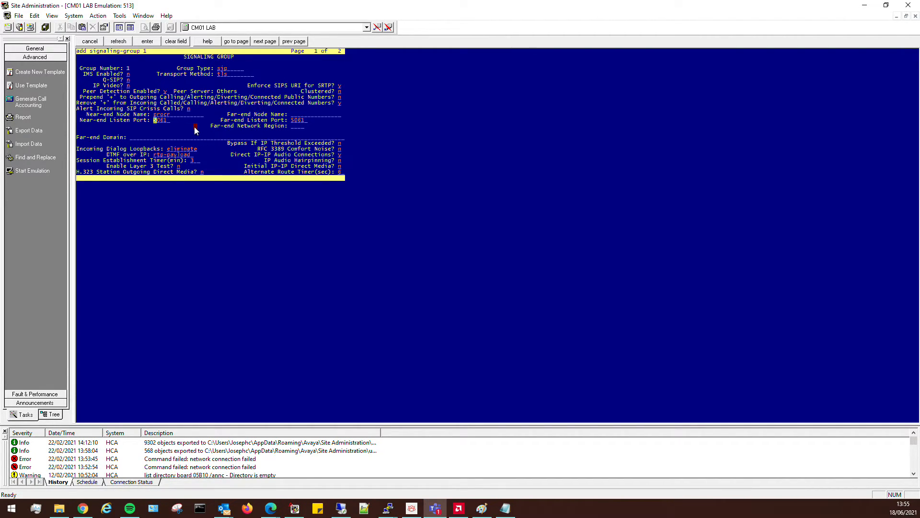
key(Tab)
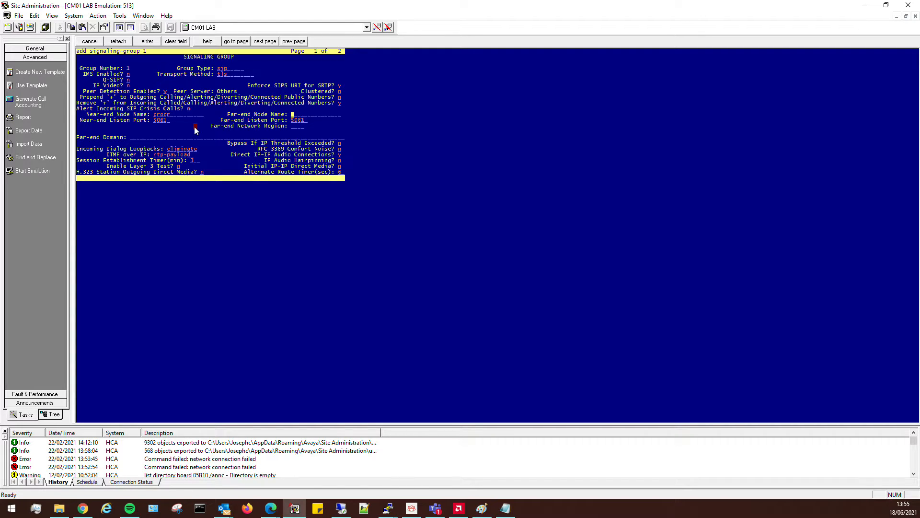
key(Escape)
Step: Abandon the unfinished signaling group, open the IP node names for changes, and add the names SM01 and SM02
text(change node-names )
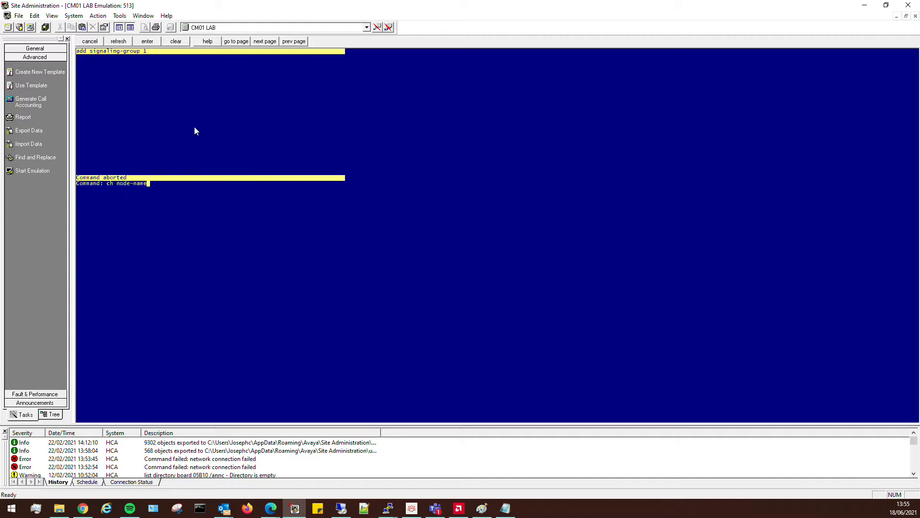
text(ip)
key(Return)
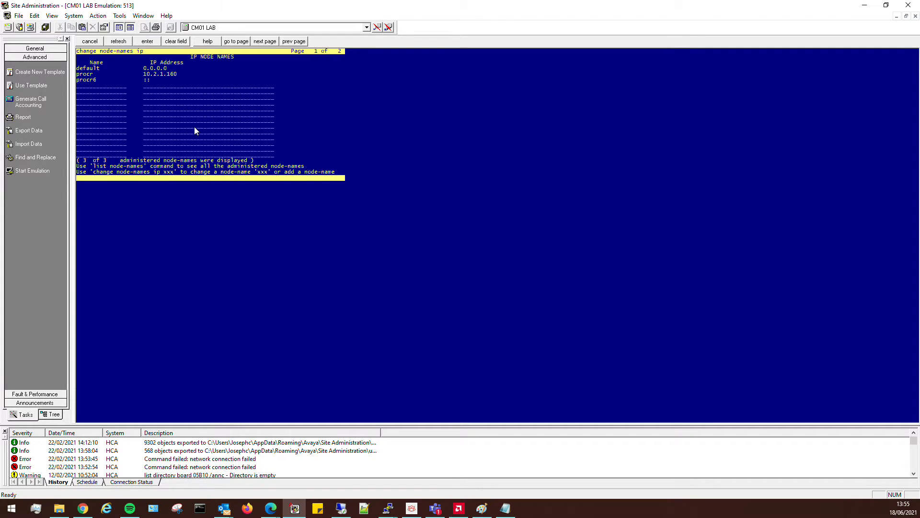
text(SM01)
key(Tab)
key(Left)
key(Down)
text(SM02)
key(Up)
key(Tab)
Step: Switch to System Manager, check the Session Manager addresses in the SIP Entities list under Routing, and return to Site Administration
click(83, 510)
key(alt+Tab)
click(281, 500)
click(322, 467)
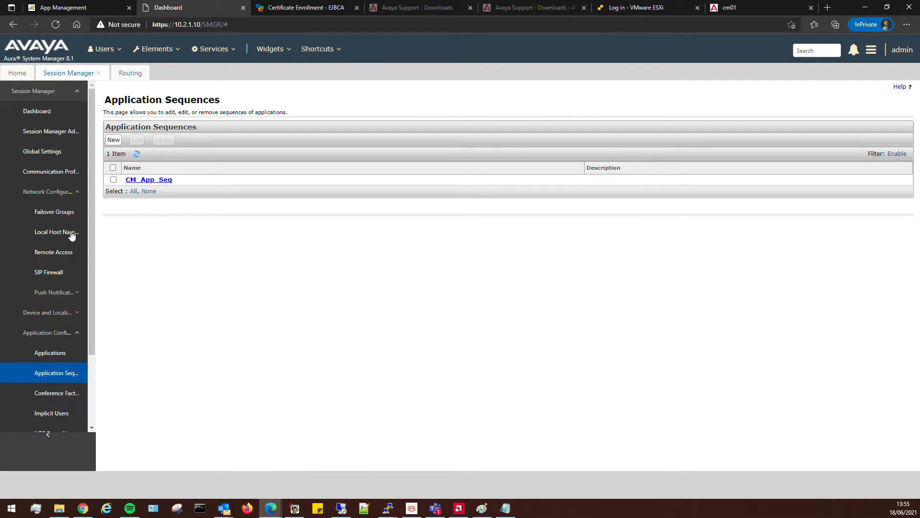
click(123, 75)
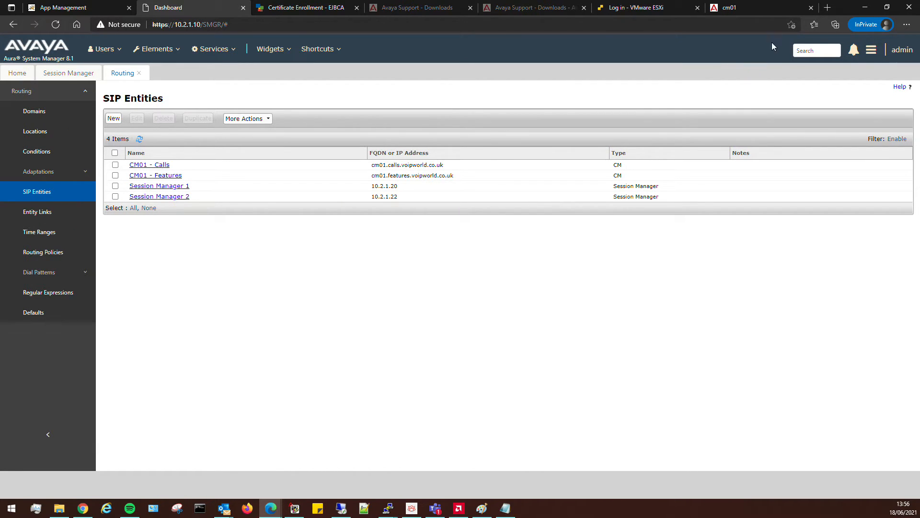
click(295, 508)
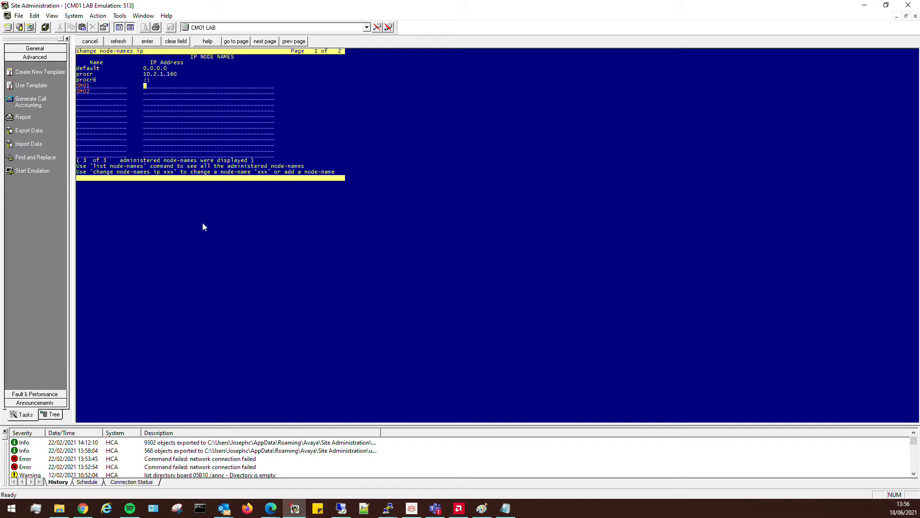
Step: Set the IP addresses of SM01 to 10.2.1.20 and SM02 to 10.2.1.22, and submit the node names
text(10.2.1.20)
key(Tab)
key(Tab)
text(10.2.1.22)
key(Return)
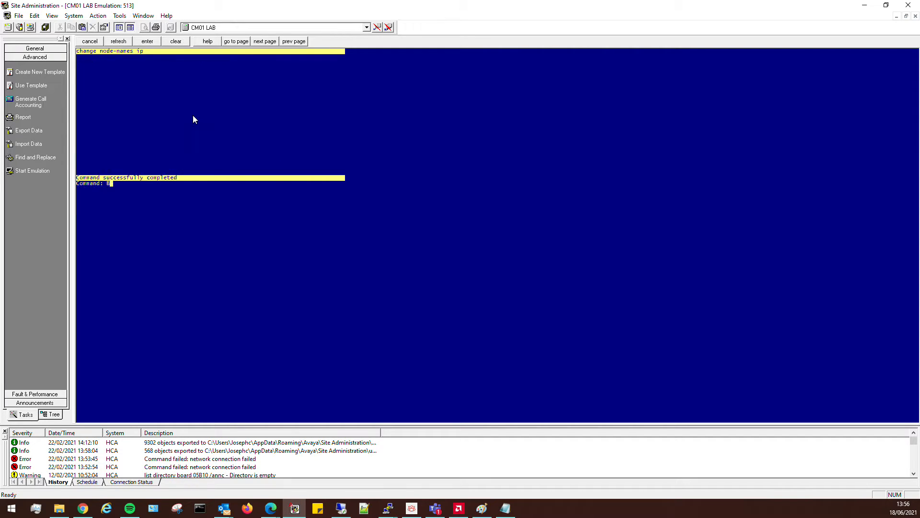
Step: Start adding signaling group 1 with group type sip
text(ch)
key(BackSpace)
key(BackSpace)
text(add sig 1)
key(Return)
text(sipn-pri)
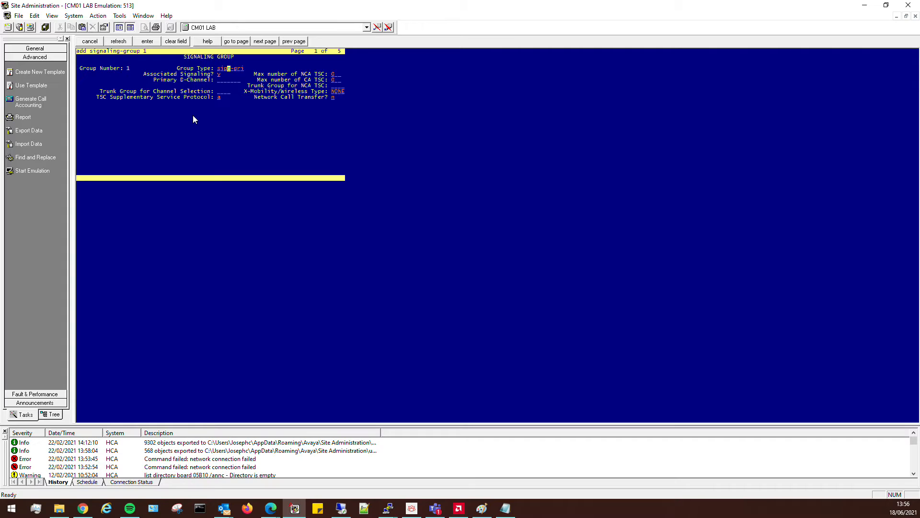
key(Tab)
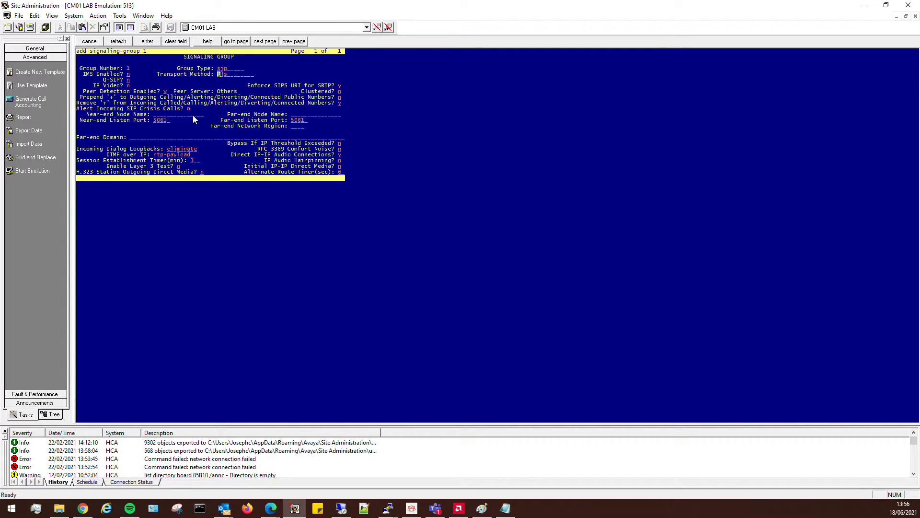
Step: Set near-end node procr, far-end node SM01, far-end network region 1 and far-end domain voice.voipworld.co.uk, and submit signaling group 1
key(Tab)
key(Tab)
key(Tab)
key(Tab)
key(Tab)
text(procr)
key(Tab)
text(SM01)
key(Tab)
key(Tab)
key(Tab)
text(2)
key(Tab)
text(1)
key(Tab)
text(voice.voipworld.co.uk)
key(Return)
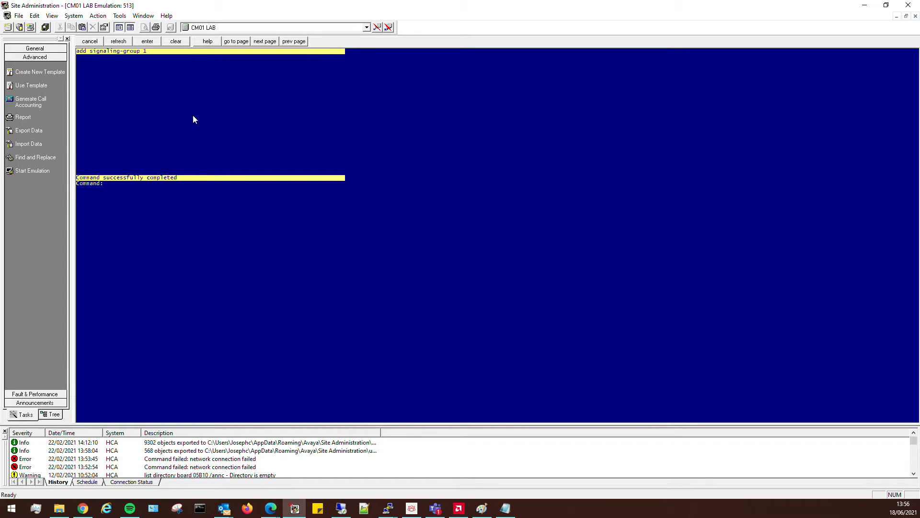
Step: Remove signaling group 1
text(remove sig)
text(naling-group 1)
key(Return)
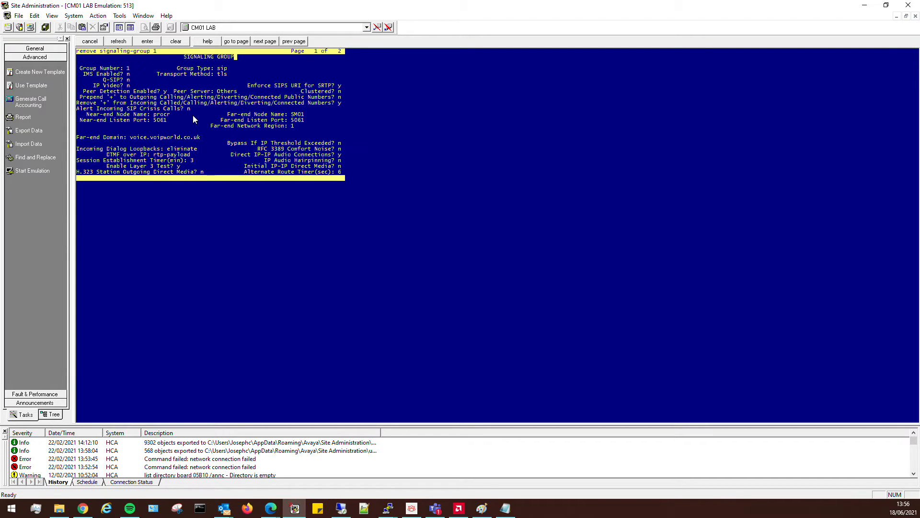
key(Return)
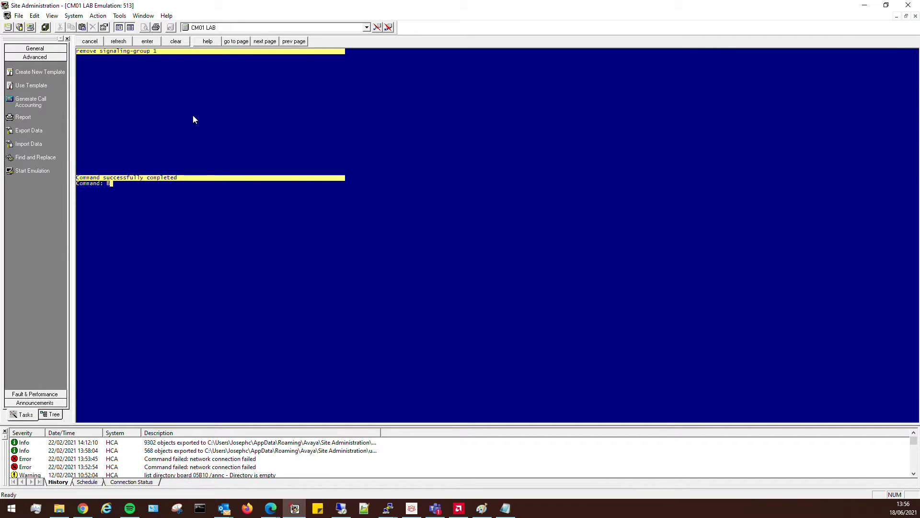
Step: Open cluster session-manager 1 for changes
text(ch clu)
key(Return)
text(se)
key(Return)
text(1)
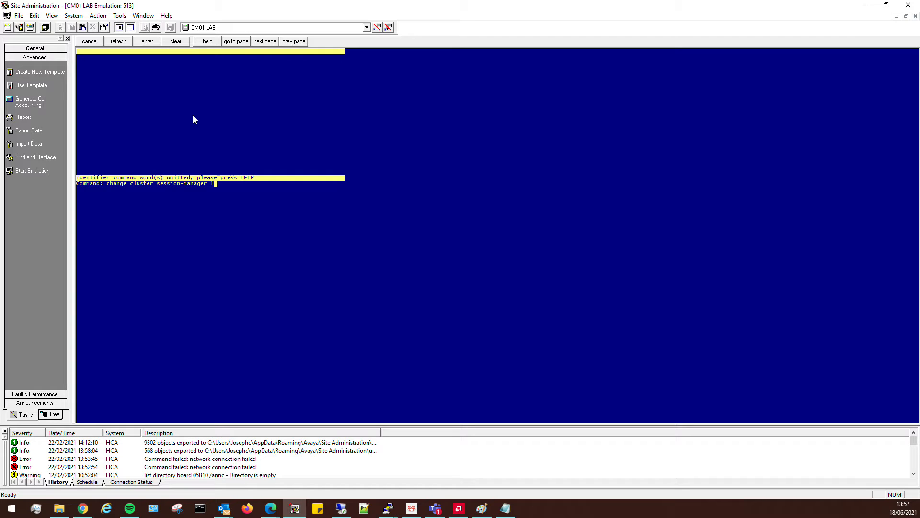
key(Return)
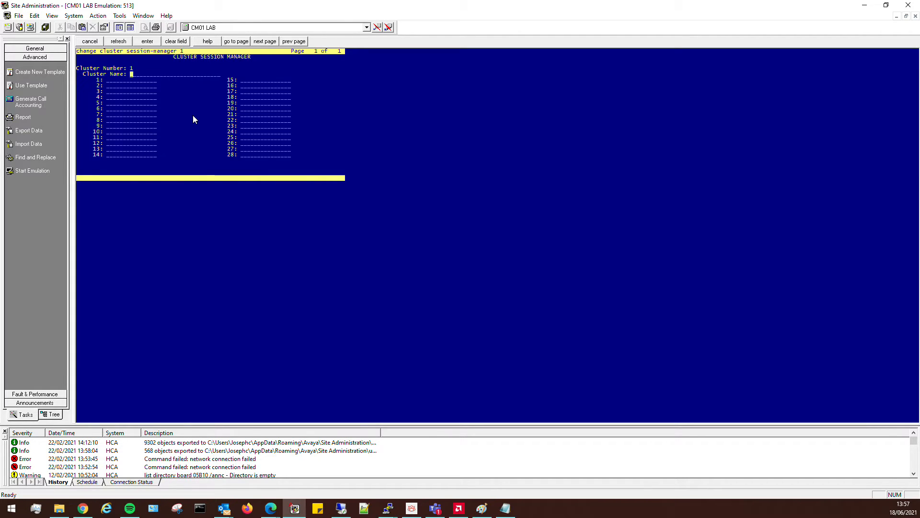
Step: Name Session Manager cluster 1, assign SM01 and SM02 as its members, and submit the form
text(SM Cluster)
key(BackSpace)
key(BackSpace)
key(BackSpace)
key(BackSpace)
key(BackSpace)
text(user 1)
key(Tab)
text(sm)
key(Tab)
text(sm02)
key(Tab)
key(F3)
Step: Begin a new signaling group 1 and set its group type to sip
text(add signaling-group)
key(Return)
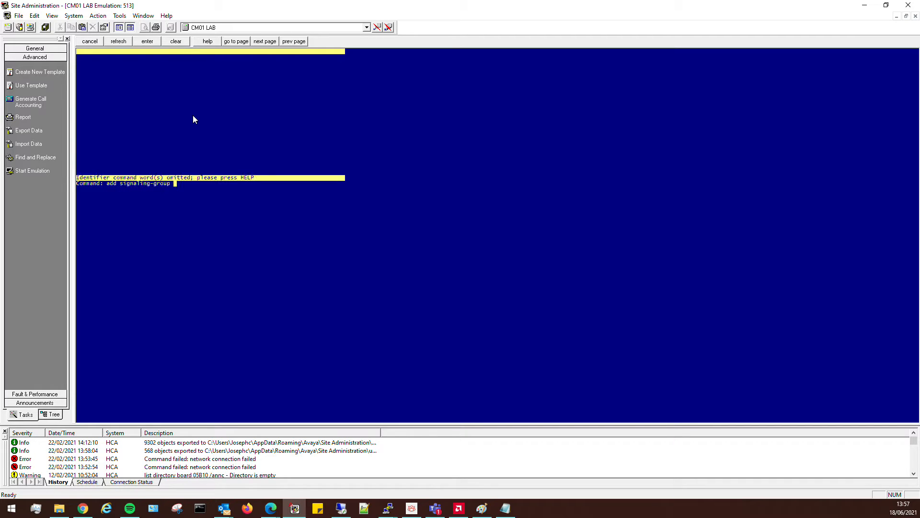
text(1)
key(Return)
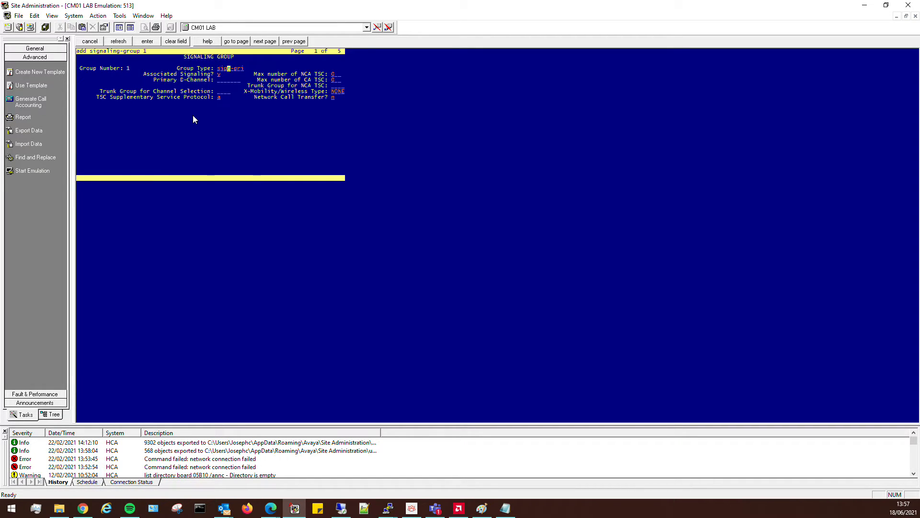
text(sip)
key(Tab)
Step: Set the Clustered option of signaling group 1 to y
key(Tab)
key(Tab)
key(Tab)
key(Tab)
key(Tab)
key(Tab)
key(Tab)
key(Tab)
key(Tab)
key(shift+Tab)
key(shift+Tab)
key(shift+Tab)
key(shift+Tab)
key(Tab)
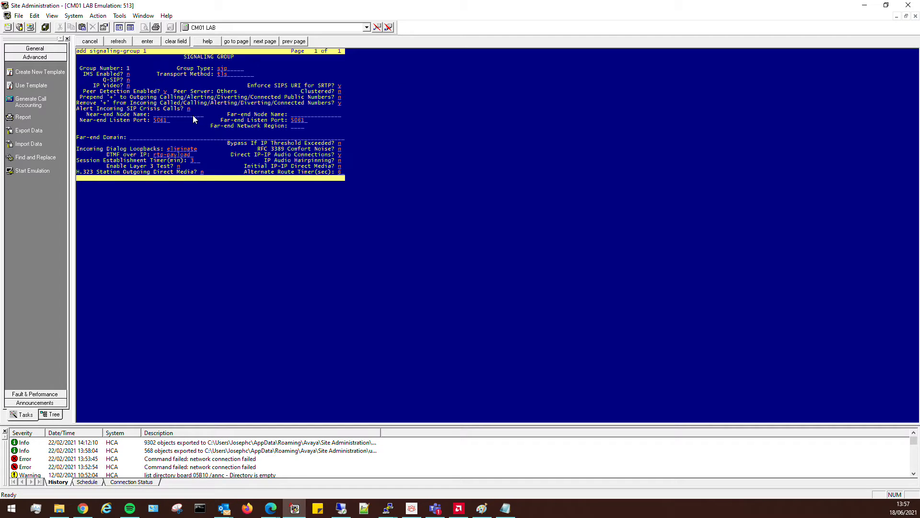
drag(299, 91, 338, 91)
click(355, 97)
text(y)
key(Tab)
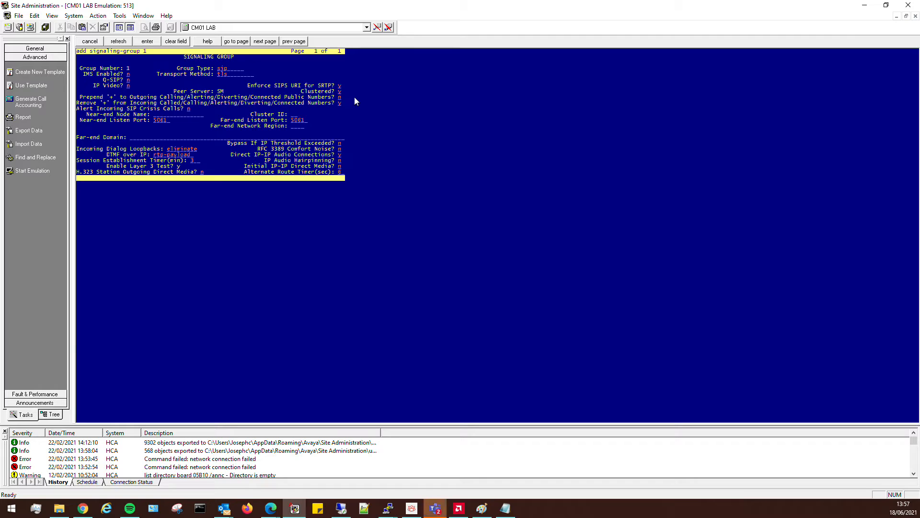
Step: Set the Cluster ID of signaling group 1 to 1
key(Down)
key(Up)
key(Up)
key(Down)
key(Down)
key(Down)
key(Tab)
key(Tab)
text(1)
Step: Enable IP Video for signaling group 1
key(Up)
key(Up)
key(Up)
key(Up)
key(Up)
text(y)
key(Tab)
key(Tab)
key(Tab)
key(Tab)
key(Tab)
key(Tab)
key(Tab)
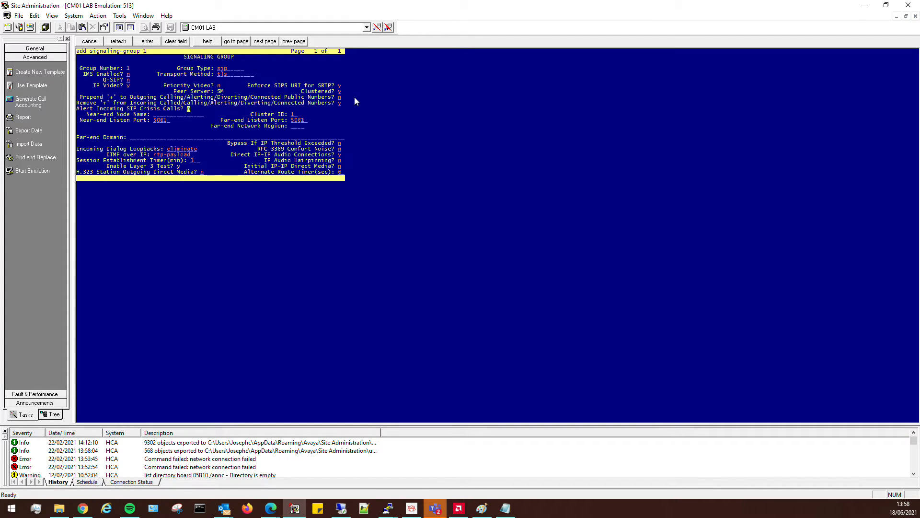
Step: Set signaling group 1's near-end node to procr, far-end network region to 1 and far-end domain to voice.voipworld.co.uk
text(procr)
key(Tab)
key(Tab)
key(Tab)
text(1)
key(Tab)
text(voice.voipworld.co.uk)
key(Tab)
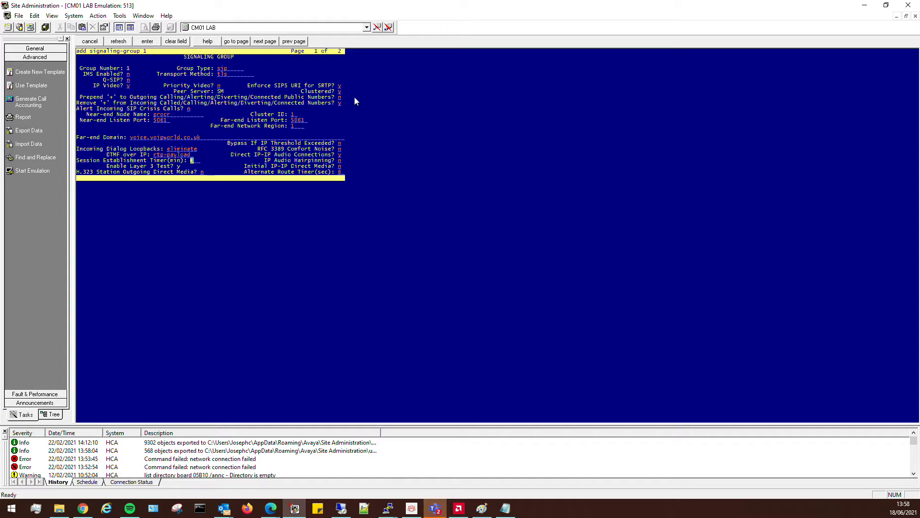
Step: Finish the remaining media options of signaling group 1 and submit the form
key(Tab)
key(Tab)
text(n)
text(y)
key(Tab)
key(F3)
Step: Start adding signaling group 2 with group type sip
text(add )
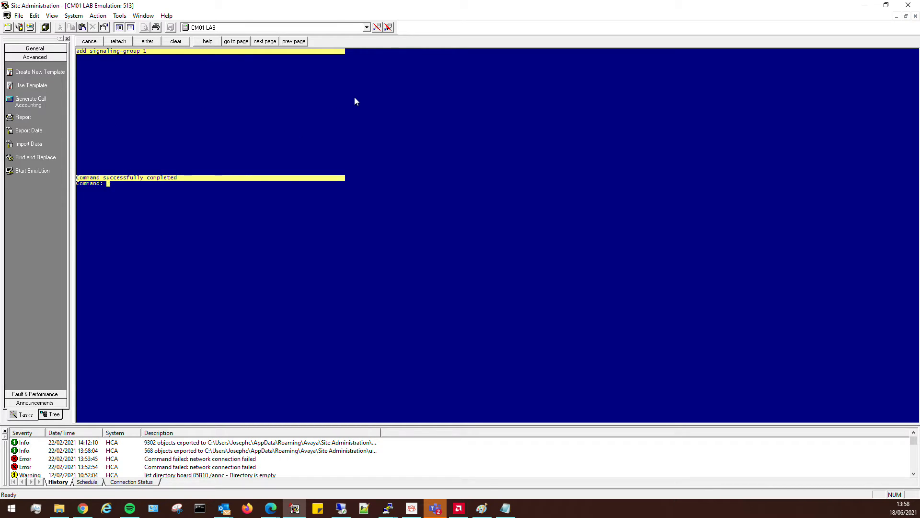
text(sig 2)
key(Return)
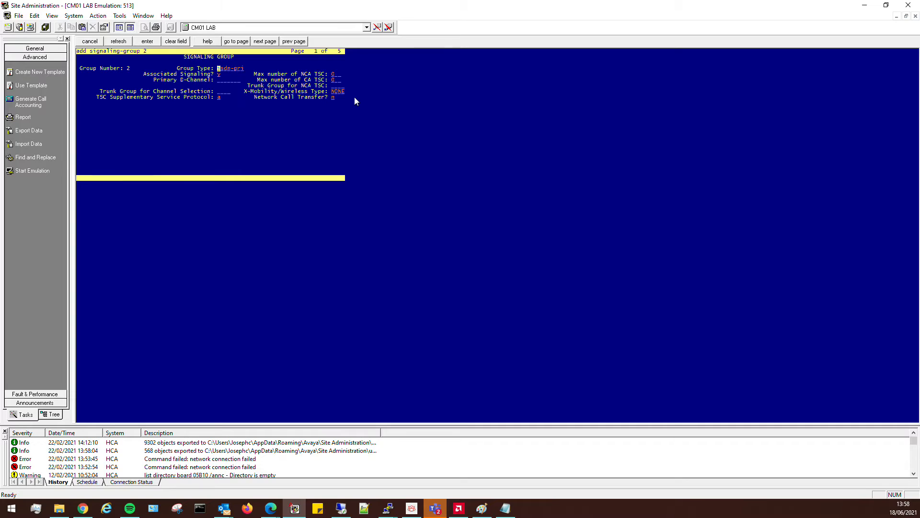
text(sip)
key(Tab)
Step: Set the near-end node name of signaling group 2 to procr
key(Tab)
key(Tab)
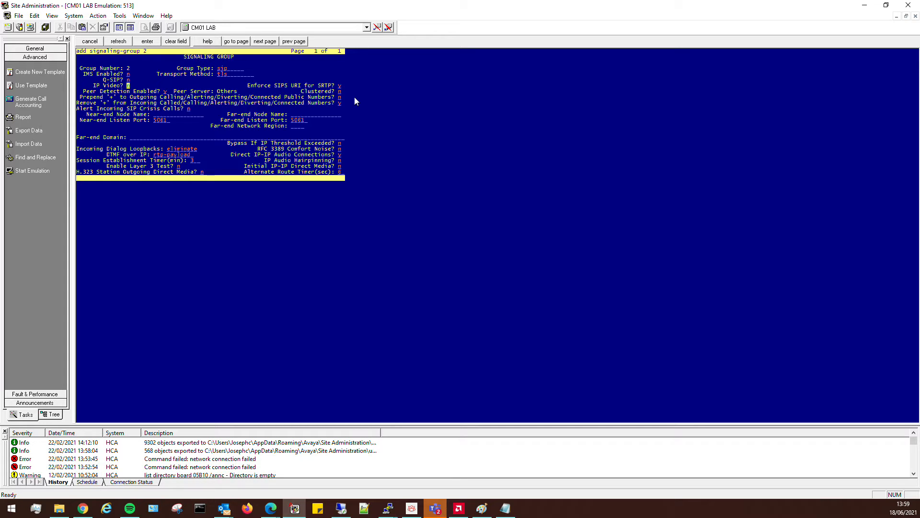
key(Tab)
key(Tab)
key(Tab)
key(Tab)
text(procr)
key(Tab)
Step: Set the Clustered option of signaling group 2 to y
key(Up)
key(Up)
key(Up)
key(Tab)
text(y)
key(Tab)
key(Tab)
key(Tab)
key(Tab)
key(Tab)
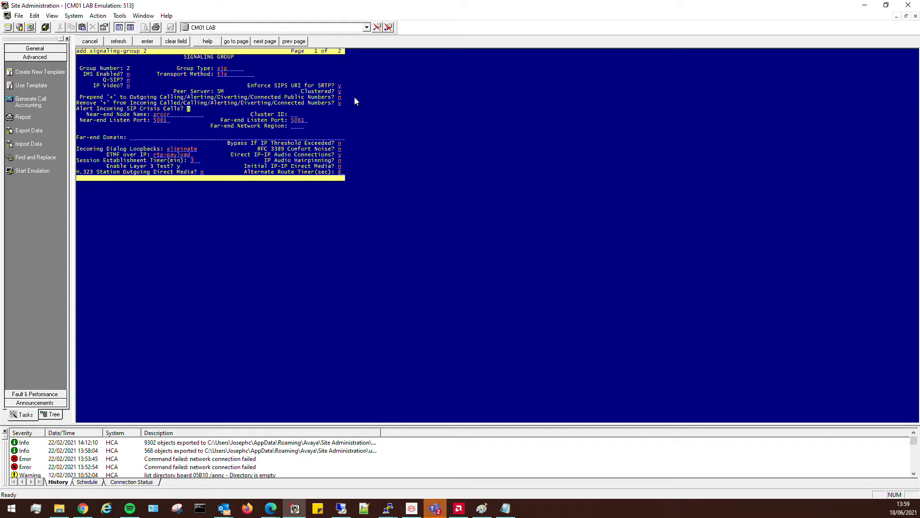
Step: Set the cluster ID of signaling group 2 to 1 and its near-end and far-end listen ports to 5062
text(1)
key(Tab)
key(Tab)
key(Up)
text(5062)
key(Tab)
text(5062)
Step: Set the far-end domain of signaling group 2 to voice.voipworld.co.uk and submit the form
key(Tab)
key(Tab)
text(voice.voipworld.co.uk)
key(Tab)
key(Tab)
key(Tab)
key(Up)
key(Up)
key(Up)
key(Up)
key(Up)
key(Tab)
key(Tab)
key(Tab)
key(F3)
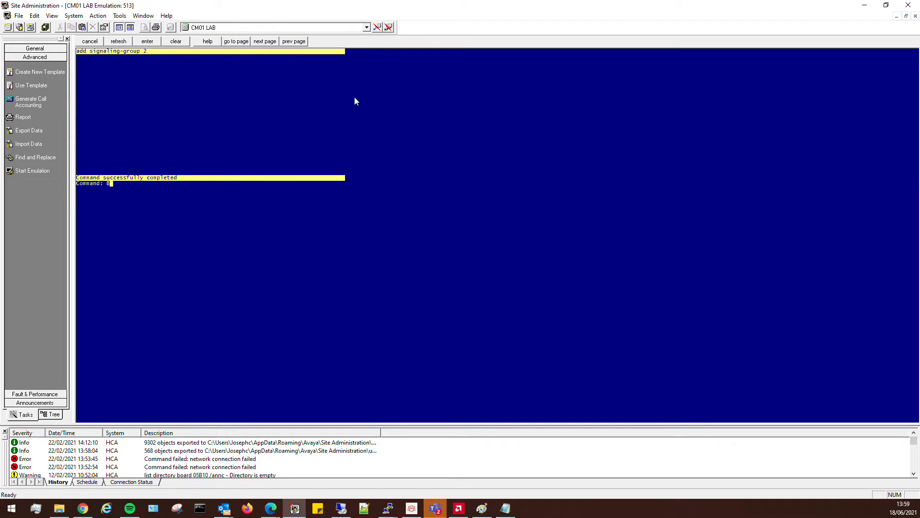
Step: Start adding trunk group 1 with the add trunk-group command
key(BackSpace)
text(add trunk-group)
text( 1)
key(Return)
key(Tab)
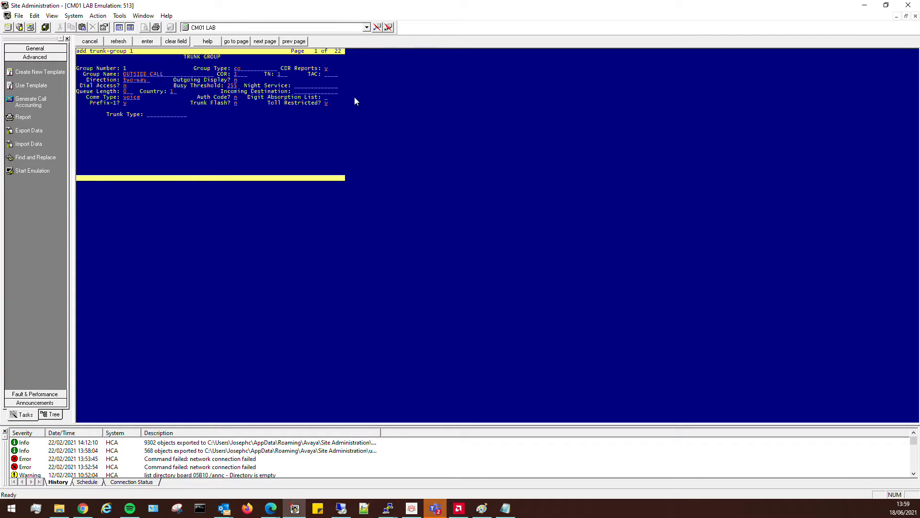
Step: Name trunk group 1 "SM - Features" and set its group type to sip
text(Sm)
key(BackSpace)
key(BackSpace)
text(M - Features)
key(shift+Tab)
text(sip)
Step: Set the trunk access code (TAC) of trunk group 1 to #101
key(Tab)
key(Tab)
key(Tab)
key(Tab)
key(Tab)
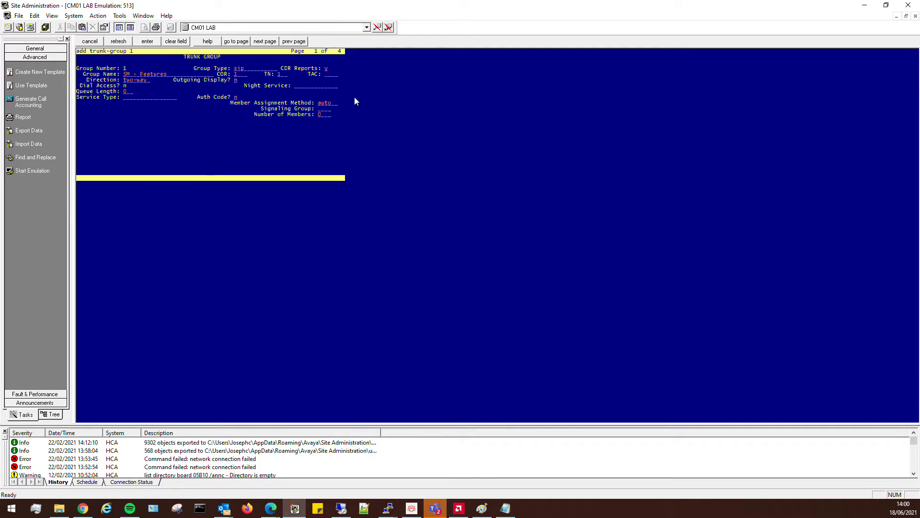
text(#101)
Step: Set the service type of trunk group 1 to tie and assign 128 members from signaling group 1
key(Tab)
key(Tab)
key(Tab)
text(tie)
key(Tab)
text(1)
key(Tab)
text(128)
Step: Set the numbering format in the trunk features of trunk group 1 to private
key(F7)
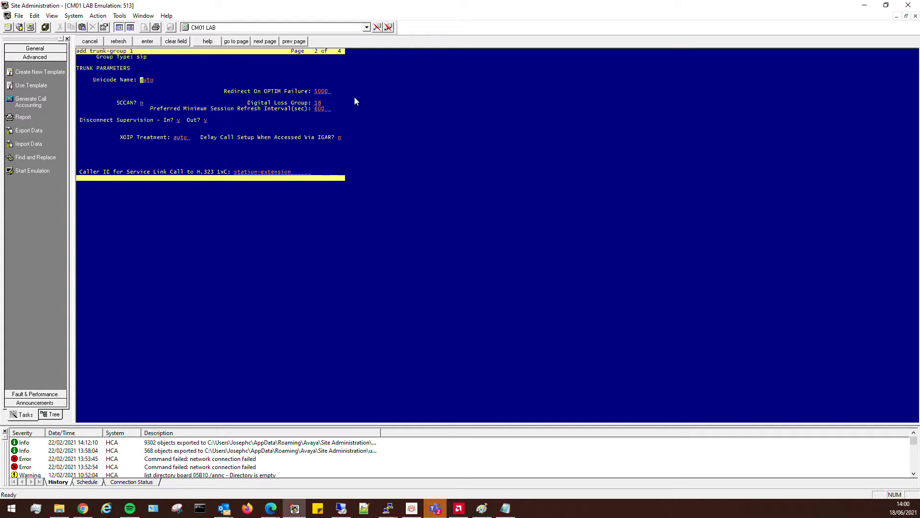
key(F7)
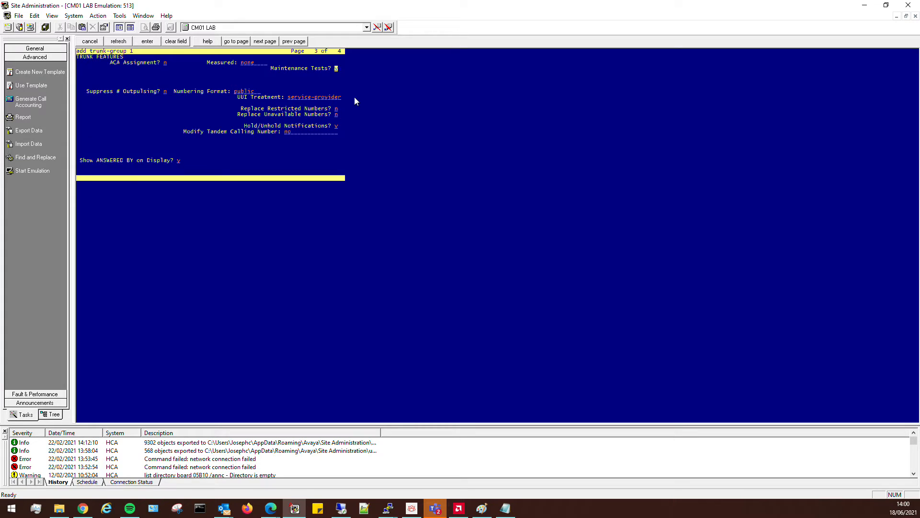
key(Tab)
text(private)
key(Tab)
Step: In the protocol variations of trunk group 1, set Mark Users as Phone to y and Telephone Event Payload Type to 101
key(F7)
text(y)
key(Tab)
key(Tab)
key(Tab)
key(Tab)
key(Tab)
key(Tab)
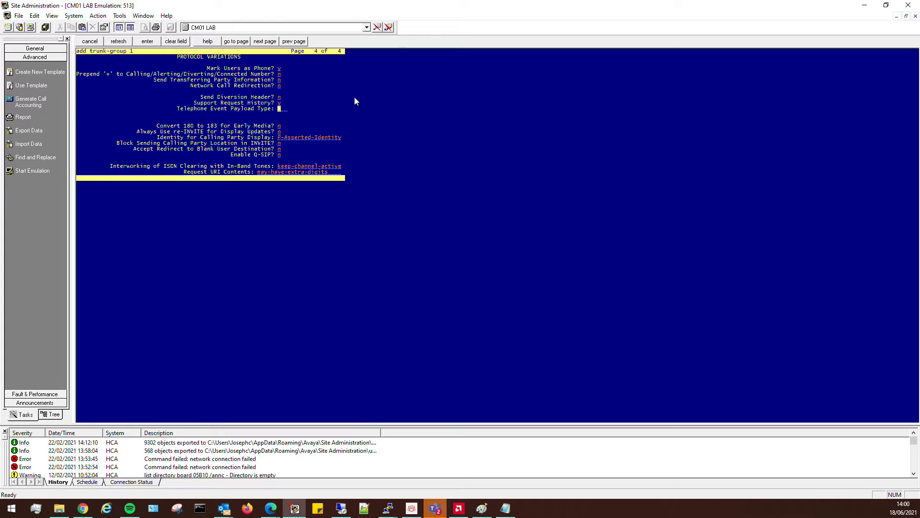
text(101)
Step: Submit the completed trunk group 1 form
key(Down)
key(Down)
key(Down)
key(Return)
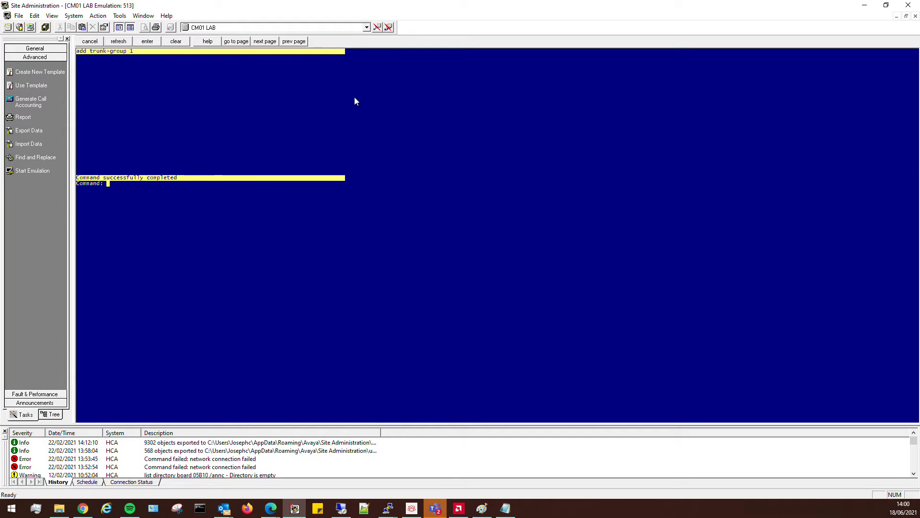
Step: Start adding trunk group 2 with group type sip and the group name "SM - Calls"
text(add trunk-group 2)
key(Return)
text(sip)
key(Tab)
text(SM - Calls)
Step: Set the service type of trunk group 2 to public-ntwrk
key(Tab)
key(Tab)
key(Tab)
key(Tab)
key(Tab)
key(Tab)
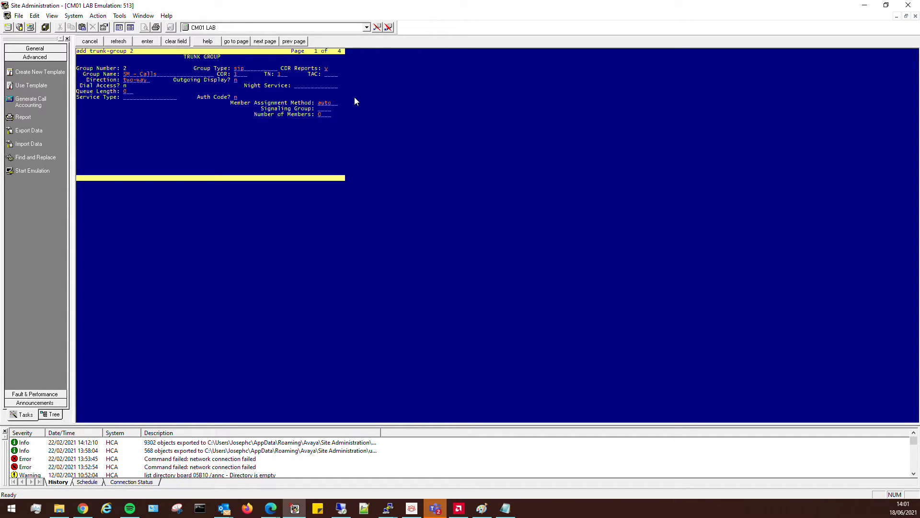
text(prub)
key(Tab)
text(public-ntwrk)
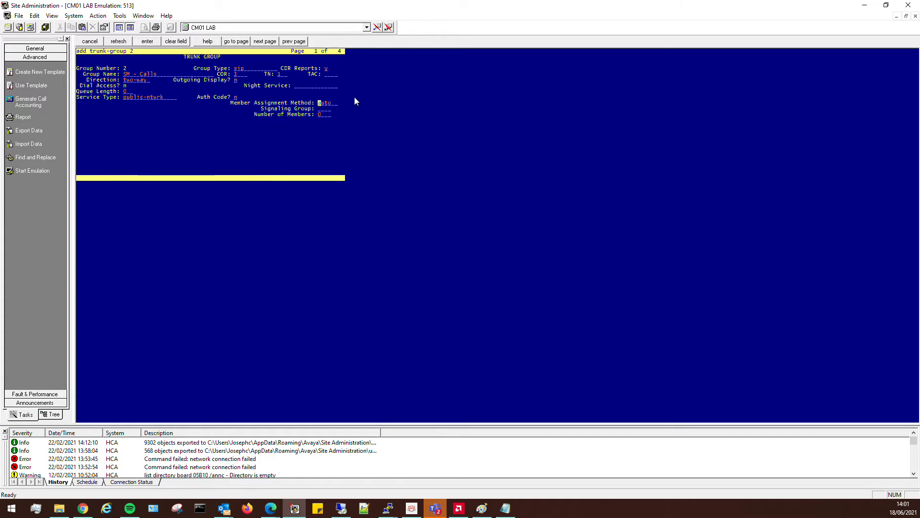
Step: Assign signaling group 2 and 128 members to trunk group 2
key(Tab)
text(2)
key(Tab)
text(128)
Step: Set the trunk access code (TAC) of trunk group 2 to #102
key(shift+Tab)
key(Up)
key(Up)
key(Up)
key(Down)
key(Down)
key(Down)
key(Down)
key(Up)
key(Up)
key(Up)
key(Down)
key(Down)
key(Up)
key(Up)
key(Up)
key(Up)
key(Up)
key(Up)
key(Up)
key(Up)
key(Right)
key(Down)
key(Right)
key(Right)
text(#102)
key(Down)
Step: On the protocol variations page of trunk group 2, enable Mark Users as Phone
key(F7)
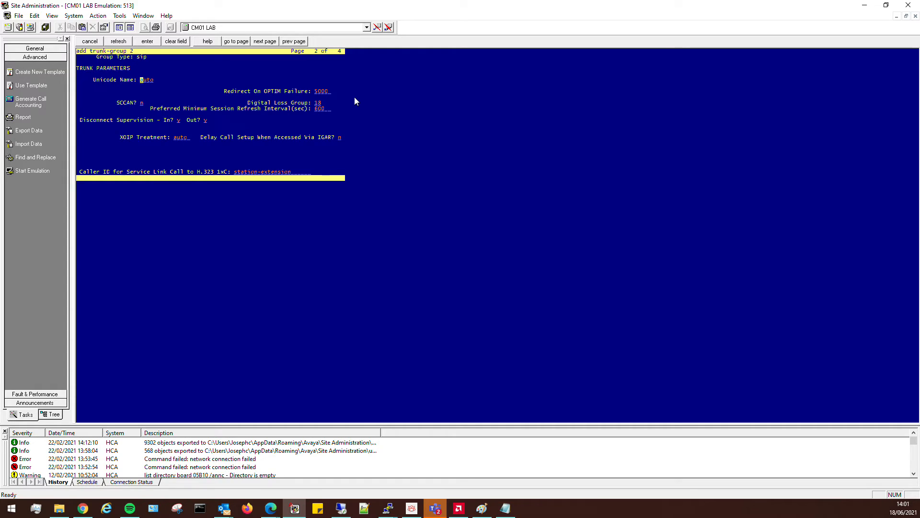
key(F7)
key(Up)
key(Up)
key(Tab)
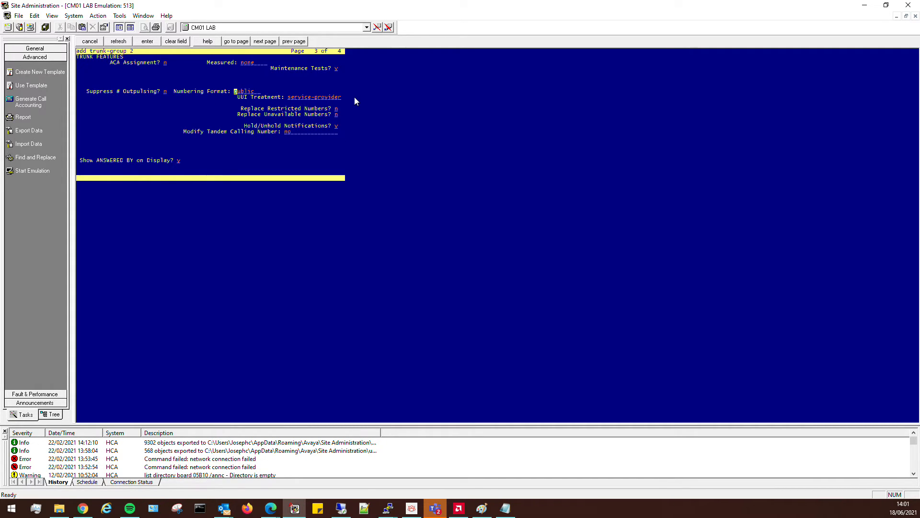
key(F7)
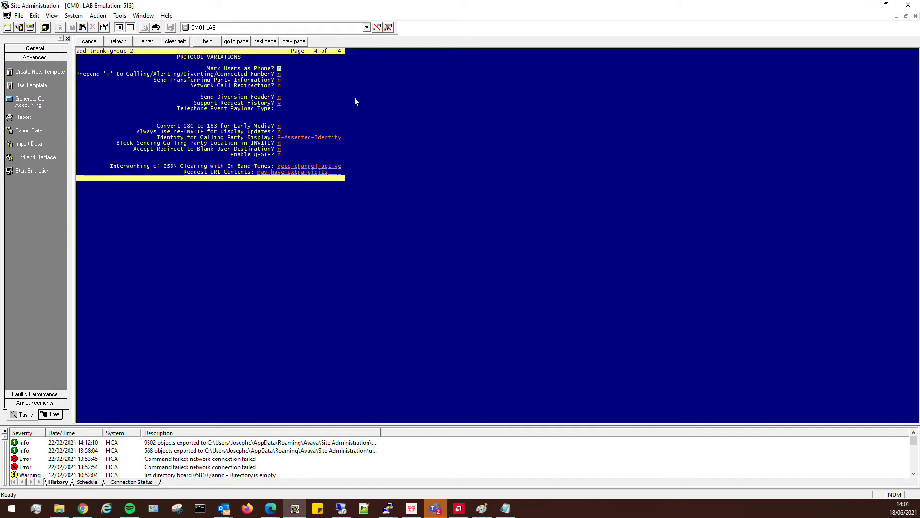
text(y)
Step: Set the Telephone Event Payload Type of trunk group 2 to 101
key(Tab)
key(Tab)
key(Tab)
key(Tab)
key(Tab)
key(Tab)
text(101)
Step: Enable Network Call Redirection for trunk group 2
key(Up)
key(Up)
key(Up)
key(Up)
key(Up)
key(Down)
key(Down)
key(Down)
key(Down)
key(Down)
key(Down)
key(Down)
key(Down)
key(Down)
key(Down)
key(Up)
key(Up)
key(Up)
key(Up)
key(Up)
key(Up)
key(Up)
key(Up)
key(Up)
key(Down)
key(Down)
key(Down)
key(Down)
key(Down)
key(Down)
key(Down)
key(Down)
key(Down)
key(Up)
key(Up)
key(Up)
key(Up)
key(Up)
key(Up)
key(Up)
key(Up)
text(y)
key(Down)
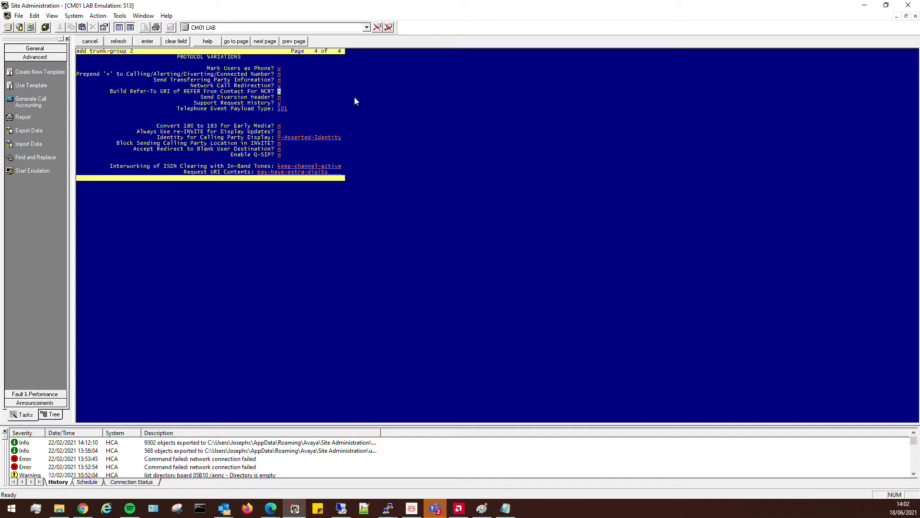
Step: Submit the new trunk group 2 with the remaining protocol variations at their defaults
key(Down)
key(Down)
key(Down)
key(Down)
key(Down)
key(Down)
key(F5)
key(Up)
key(Up)
key(Up)
key(Up)
key(Up)
key(Down)
key(Down)
key(Down)
key(Down)
key(Return)
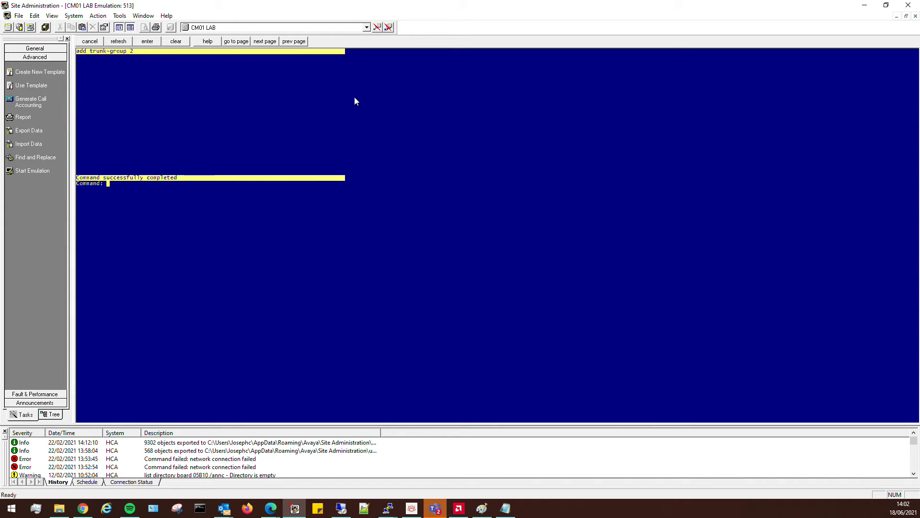
Step: Check the member status of trunk group 1, and exit the status report
text(st si)
key(BackSpace)
key(BackSpace)
text(trunk 1)
key(Return)
key(Escape)
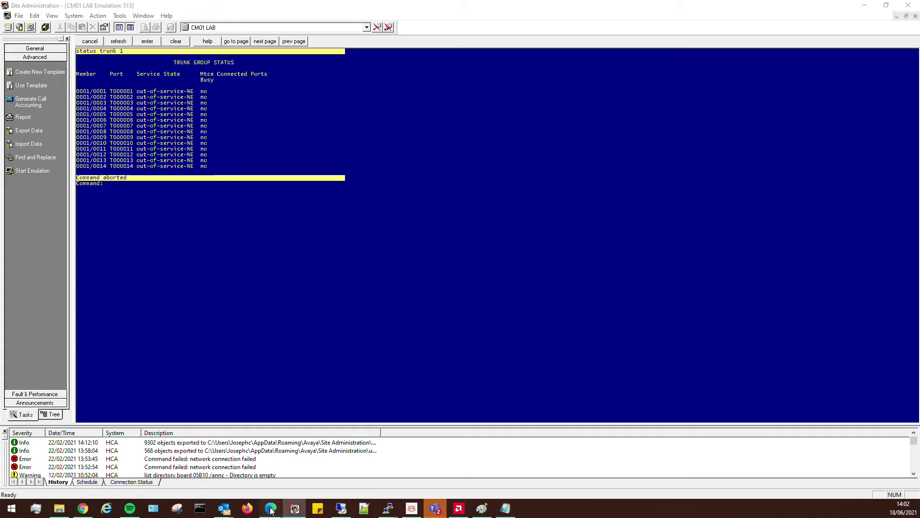
Step: Switch to System Manager in the browser and examine the entity link connection status of Session Manager 1
mouse_move(271, 508)
click(329, 457)
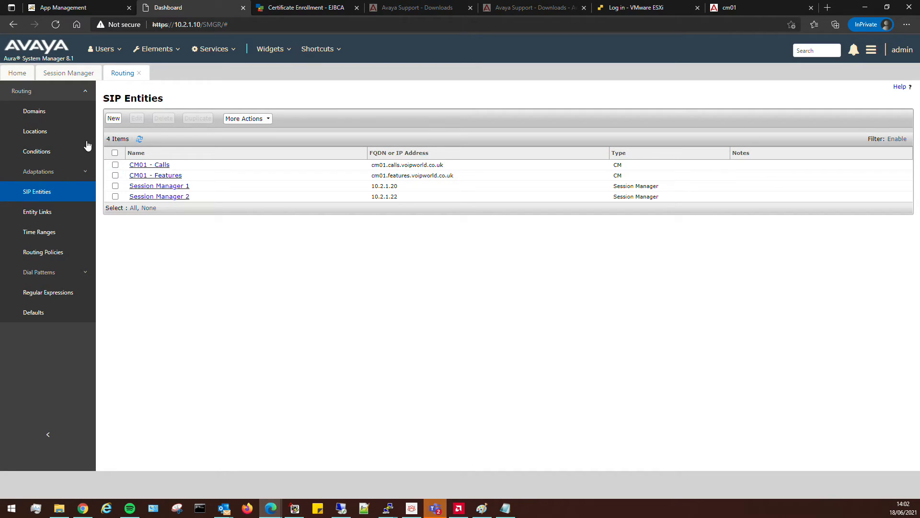
click(68, 74)
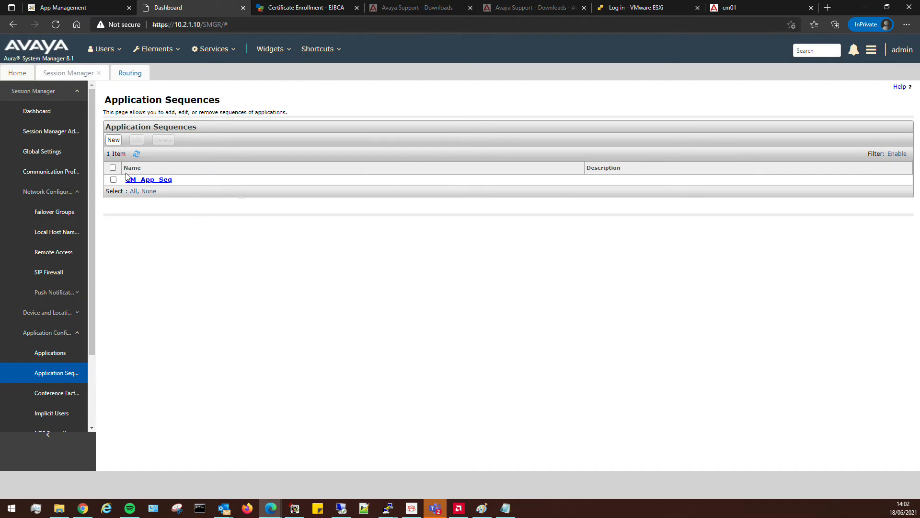
click(46, 112)
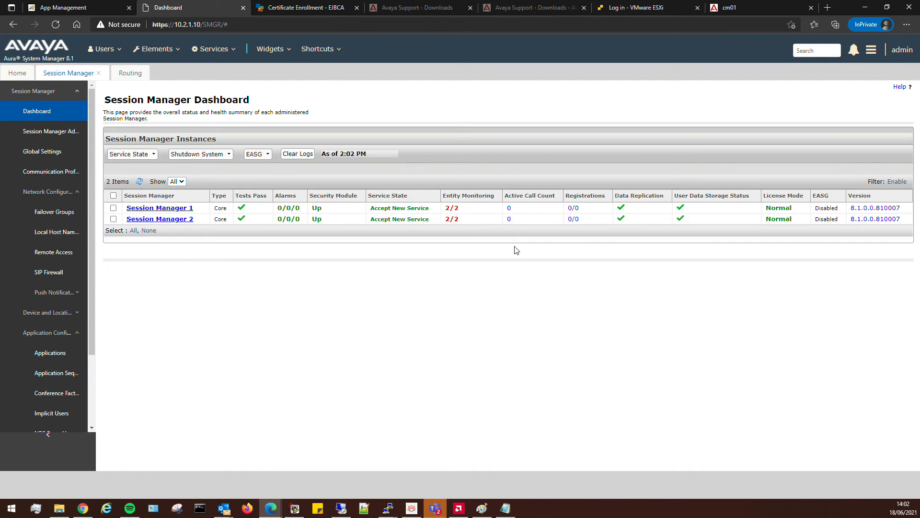
click(452, 208)
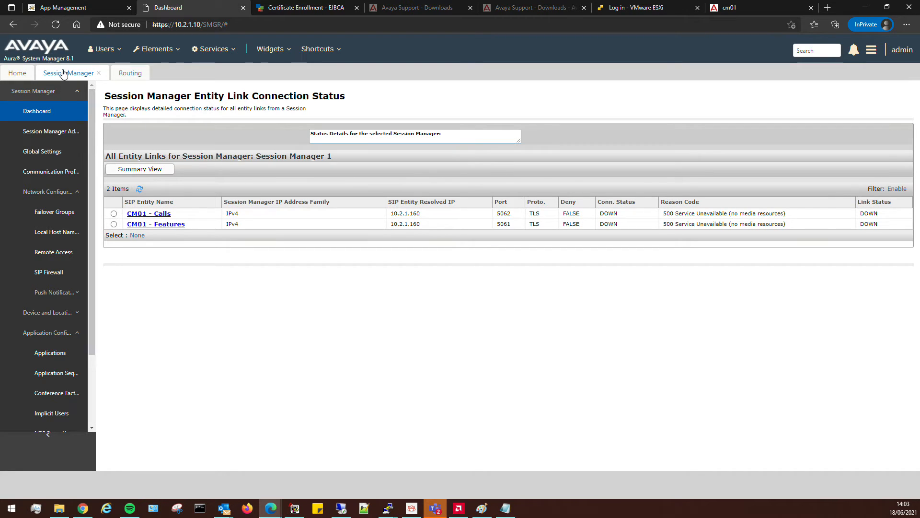
Step: Review the configured entity links in the routing configuration
click(45, 111)
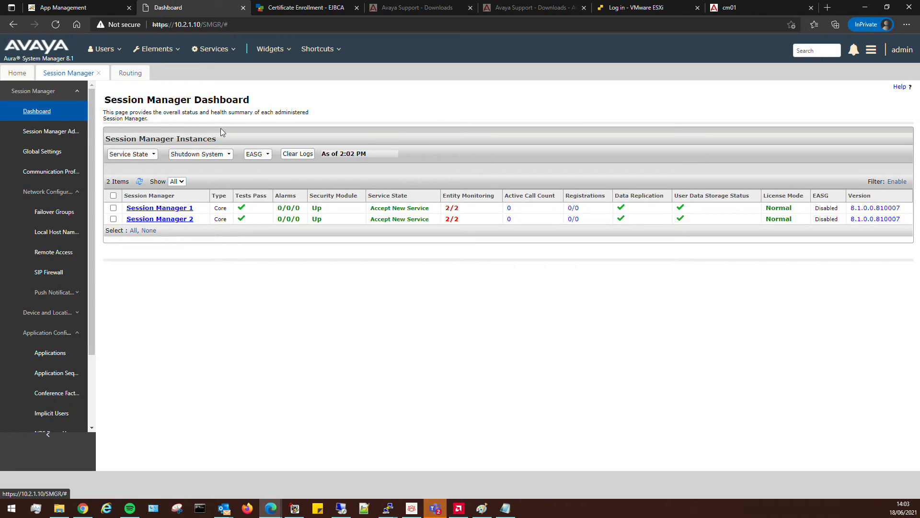
click(128, 73)
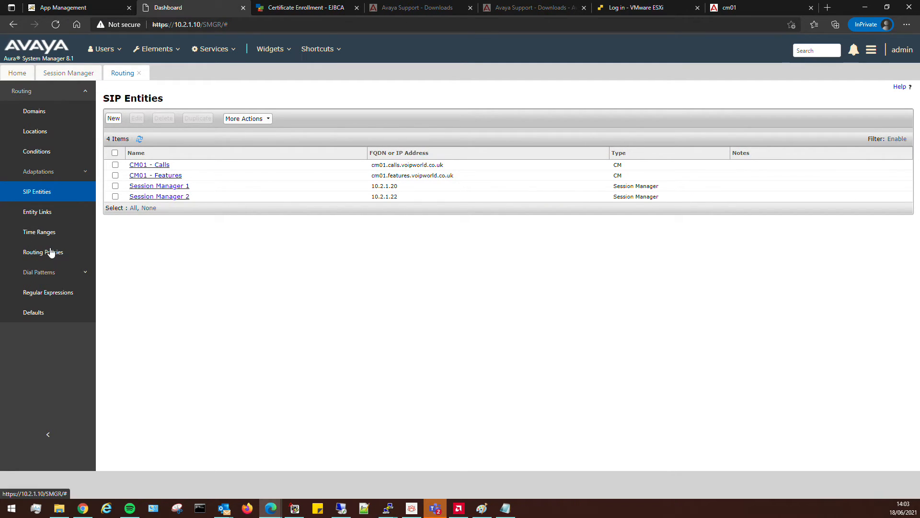
click(52, 215)
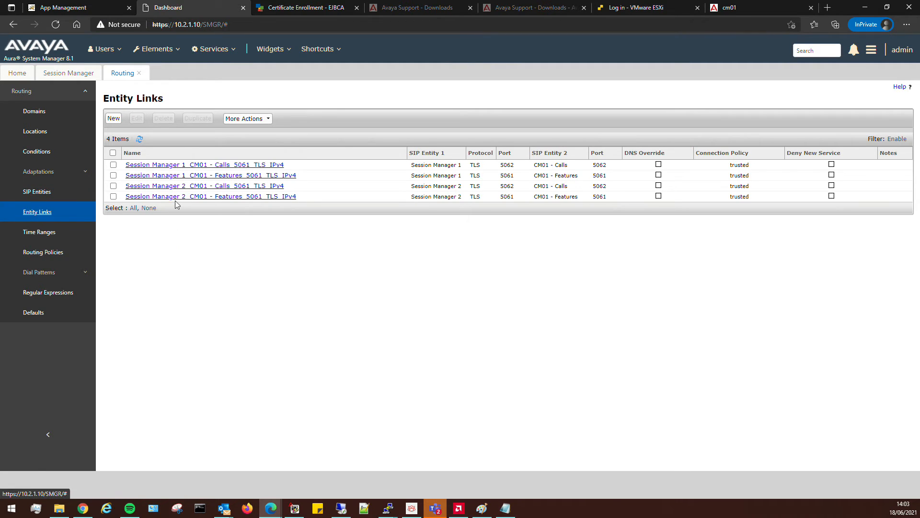
Step: Add an entity link from Session Manager 1 to Session Manager 2 over TLS port 5061 and commit it
click(40, 193)
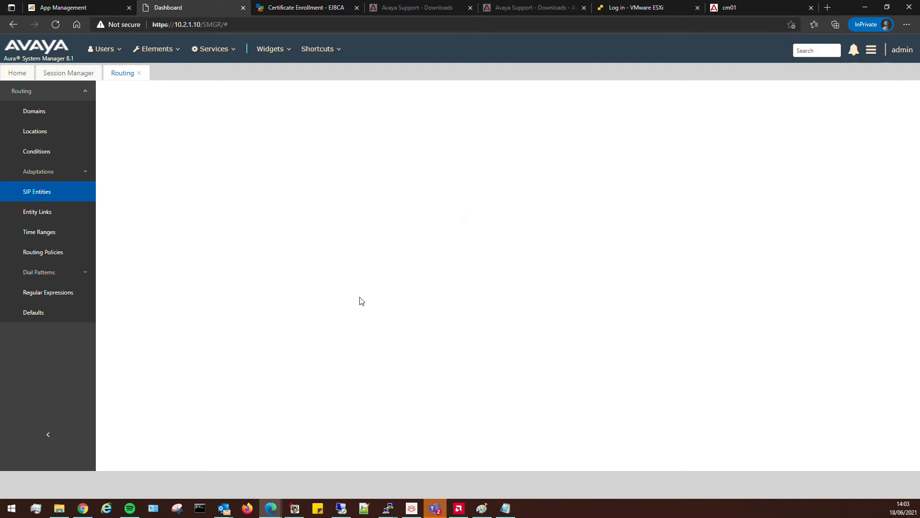
scroll(292, 326, down, 10)
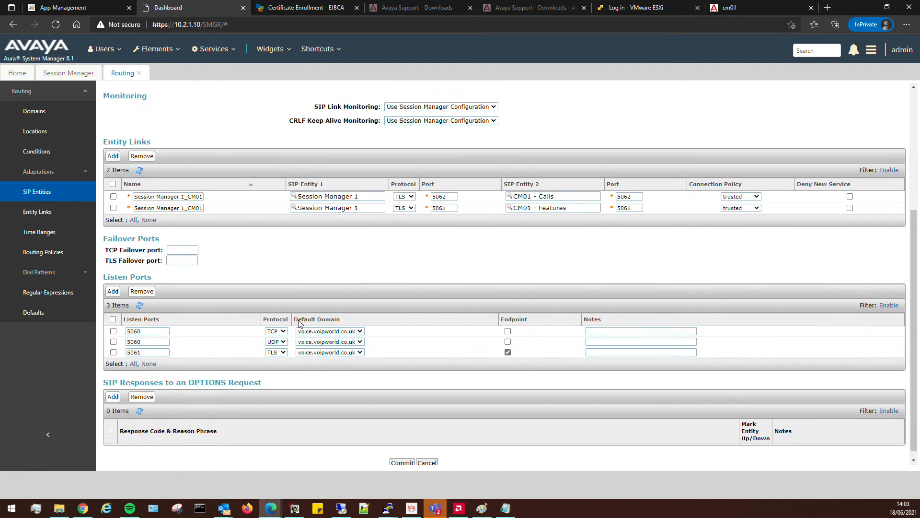
click(112, 149)
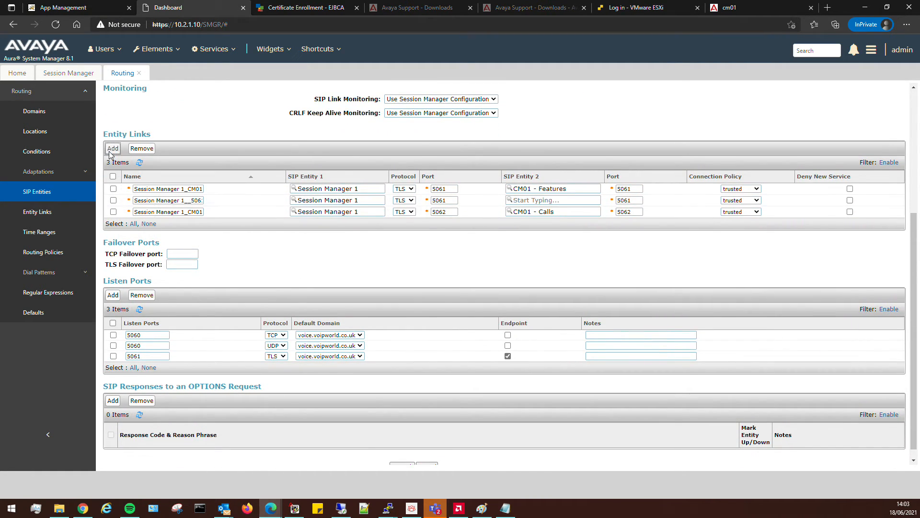
click(527, 200)
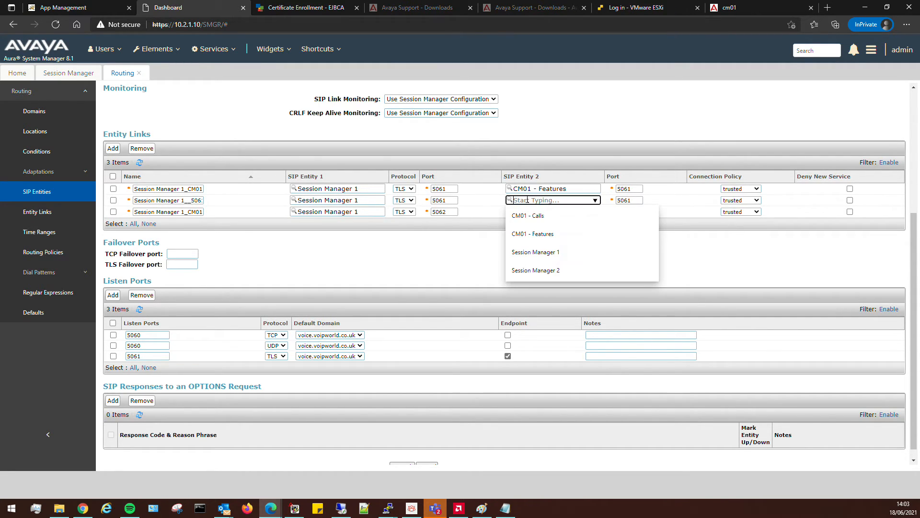
click(559, 271)
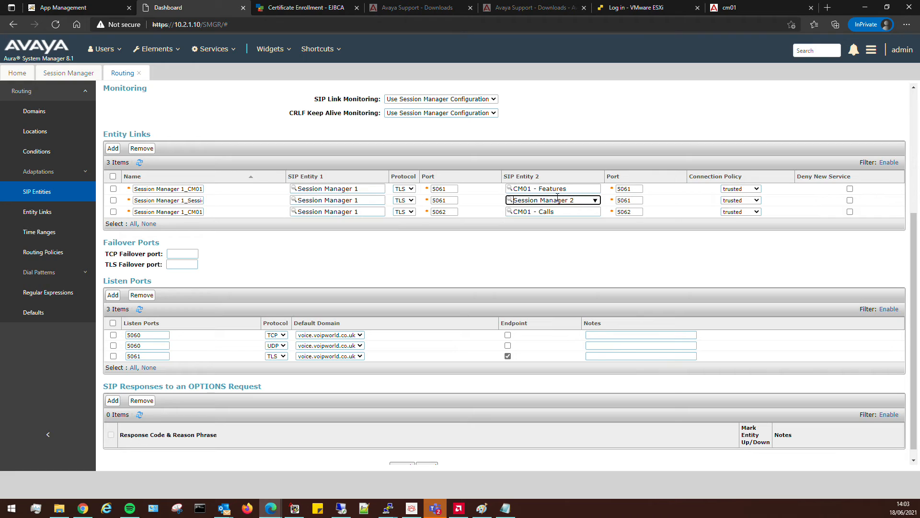
scroll(436, 308, down, 1)
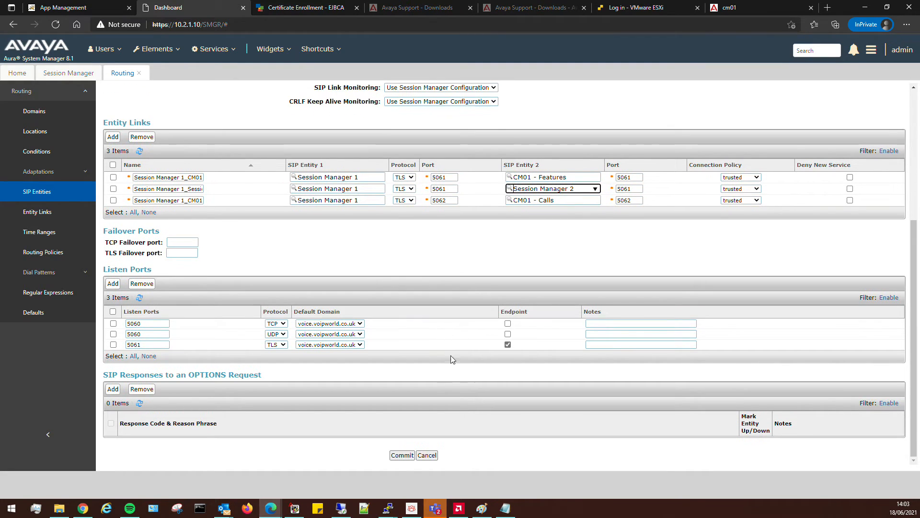
click(402, 455)
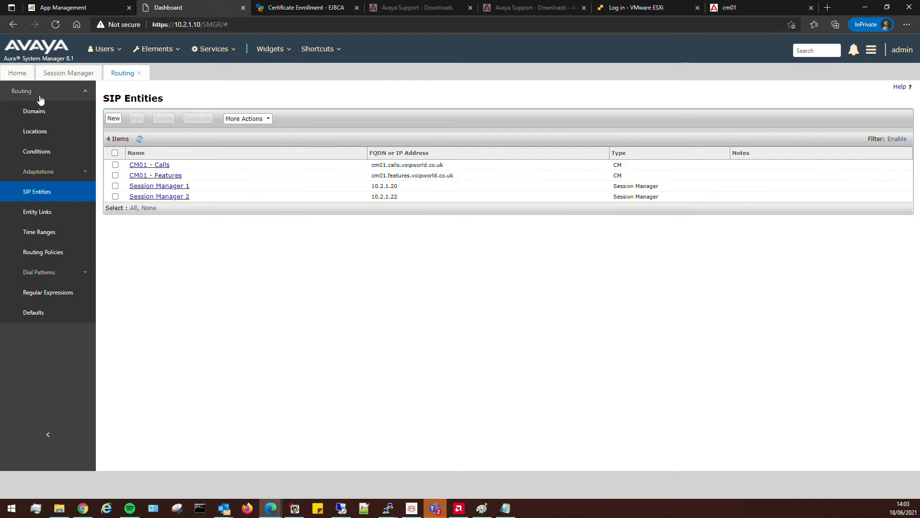
Step: Refresh the Session Manager Dashboard and examine the entity link connection status of Session Manager 1 again
click(73, 78)
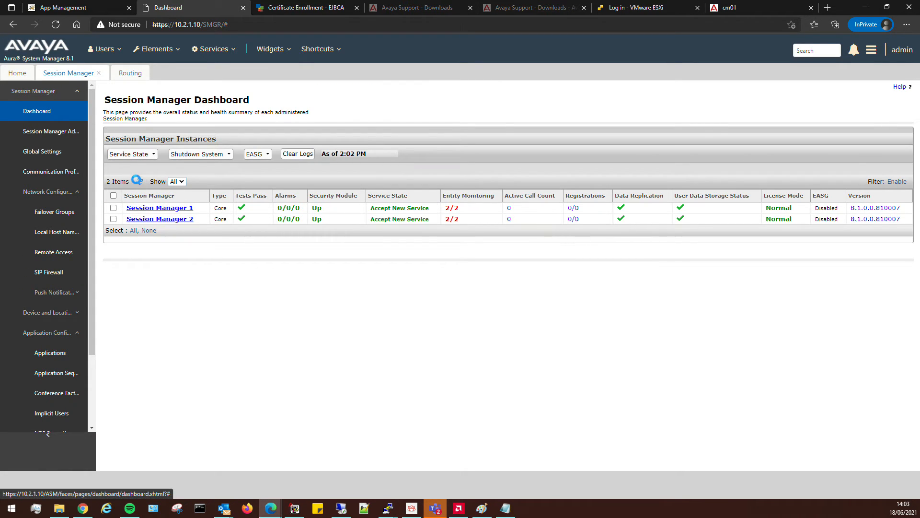
click(139, 180)
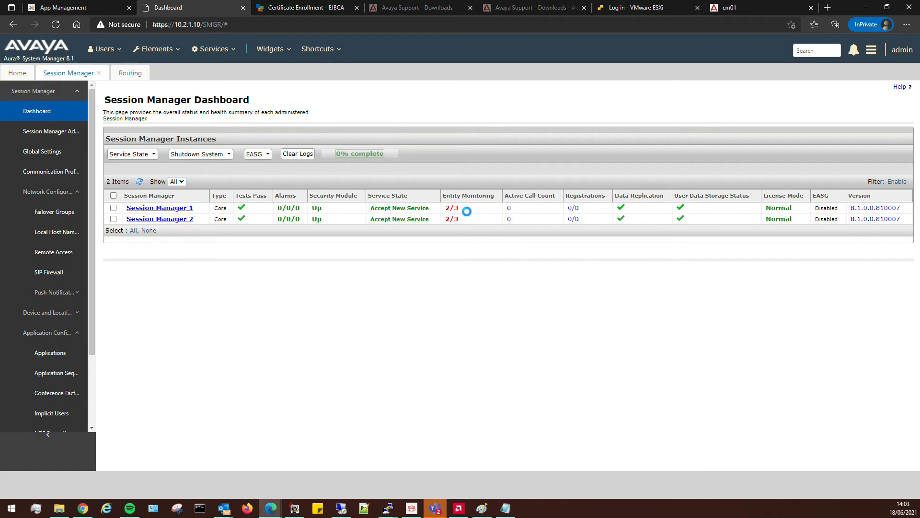
click(140, 182)
click(452, 207)
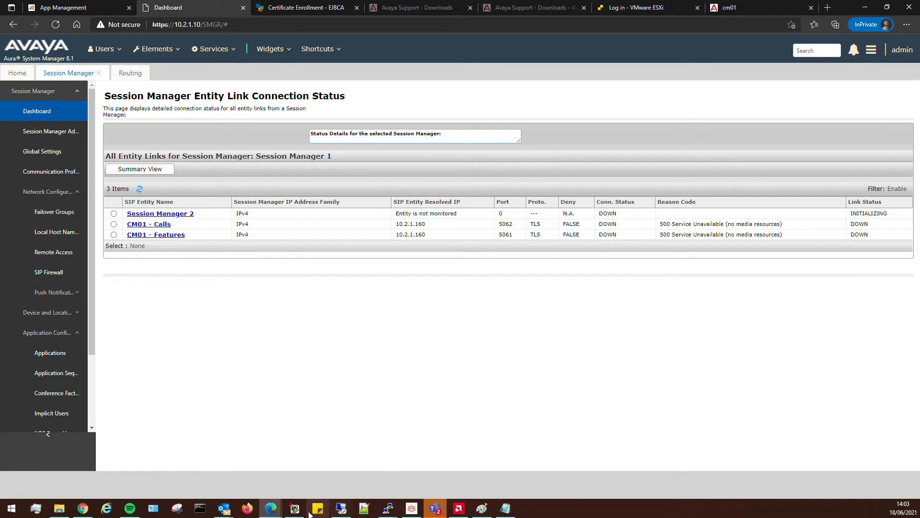
Step: Switch to Site Administration, open route pattern 1 for changes and name it "SM - Features"
click(295, 508)
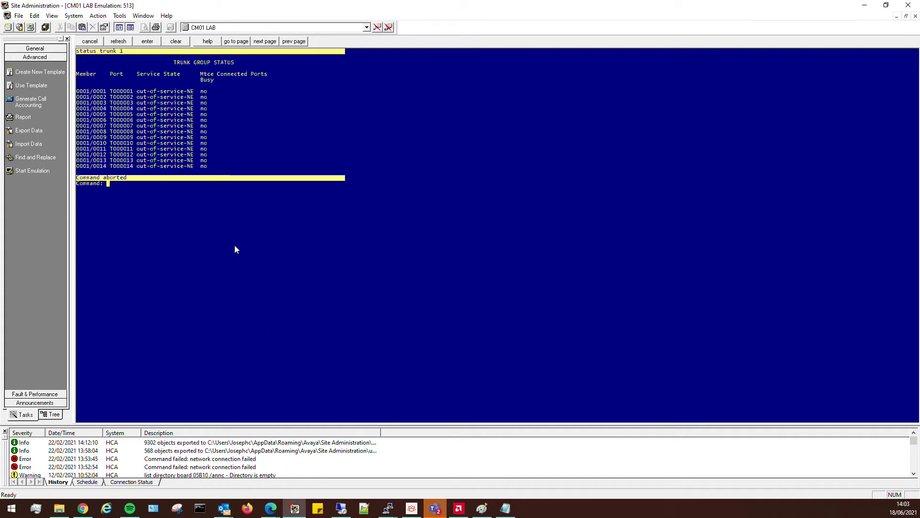
key(F4)
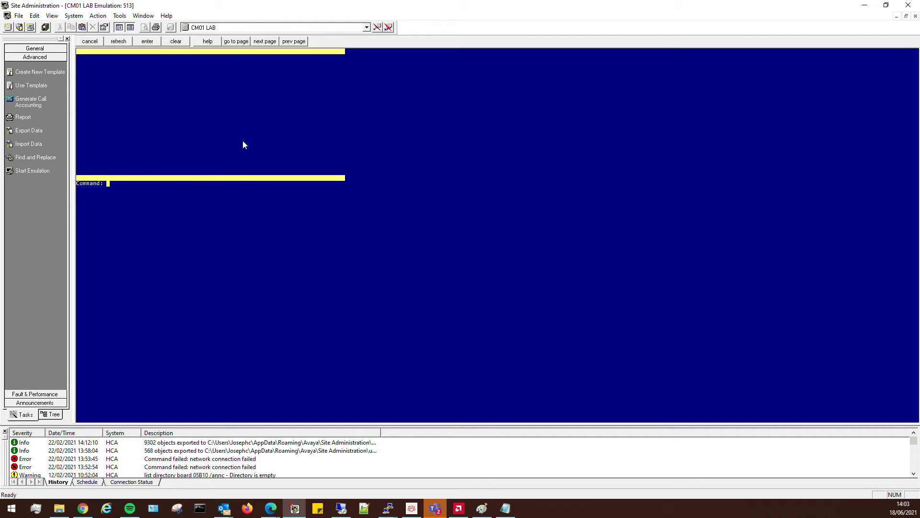
text(change route-pattern 1)
key(Tab)
key(Tab)
key(Tab)
key(Tab)
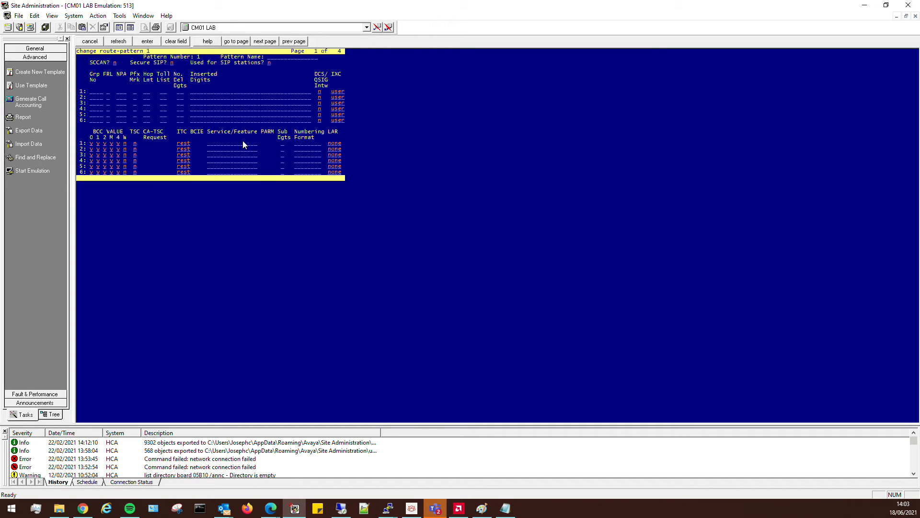
key(Up)
key(Up)
text(CM - F)
key(BackSpace)
key(BackSpace)
key(BackSpace)
key(BackSpace)
key(BackSpace)
key(BackSpace)
text(SM - Features)
Step: Set the FRL of the first trunk group entry in route pattern 1 to 3
key(Down)
key(Down)
key(Down)
key(Tab)
text(3)
key(Down)
key(Up)
key(Tab)
key(Tab)
key(Tab)
key(Tab)
key(Tab)
key(Tab)
key(Tab)
key(shift+Tab)
key(shift+Tab)
key(shift+Tab)
key(shift+Tab)
key(shift+Tab)
key(shift+Tab)
Step: Set the first entry's numbering format to lev0-pvt and its LAR to rehu, and submit route pattern 1
key(Down)
key(Up)
key(Down)
key(Down)
key(Down)
key(Down)
key(Down)
key(Down)
key(Down)
key(Up)
key(Tab)
key(Tab)
key(Tab)
key(Tab)
key(Tab)
key(Tab)
key(Tab)
key(Tab)
key(Tab)
key(Tab)
text(pr)
key(BackSpace)
key(BackSpace)
text(lev0-pvt)
key(Tab)
text(rehu)
key(Up)
key(Up)
key(Up)
key(Up)
key(Up)
key(Up)
key(F3)
Step: Open route pattern 2 for changes and name it "SM - Calls"
text(ch)
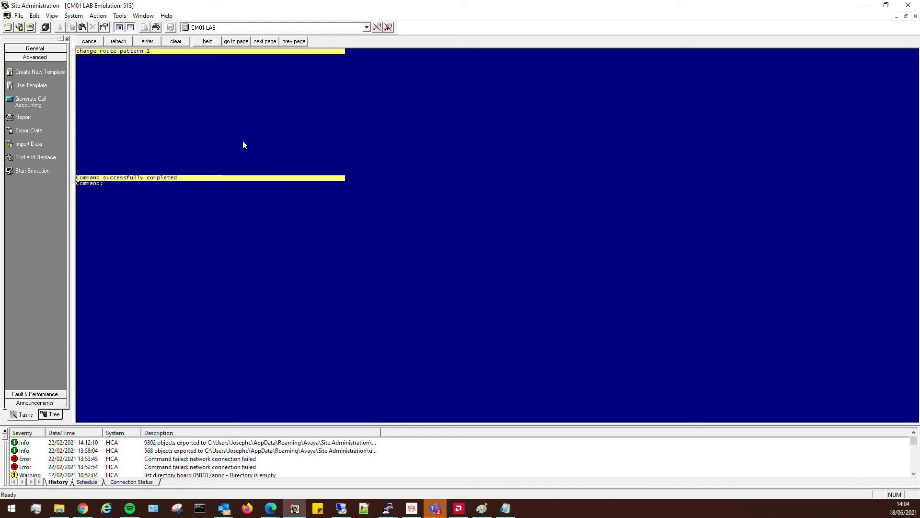
text(ange route-pattern )
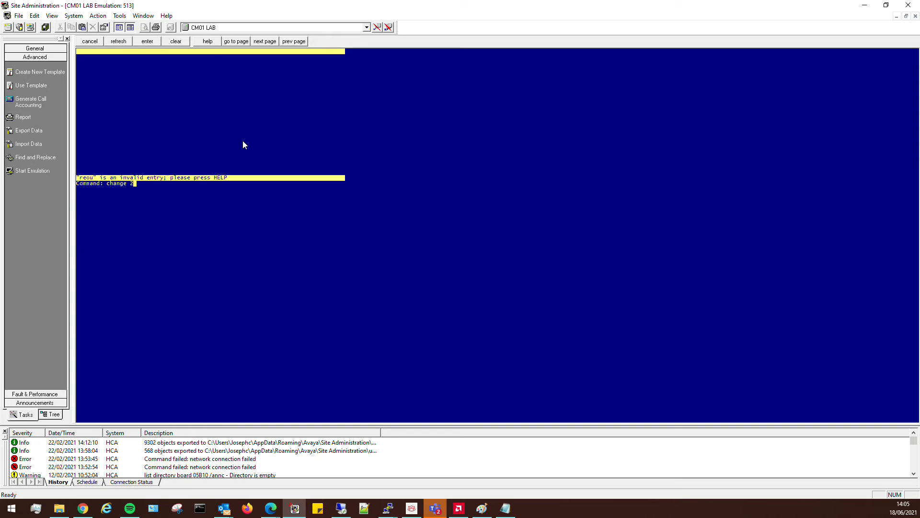
text(2)
key(Return)
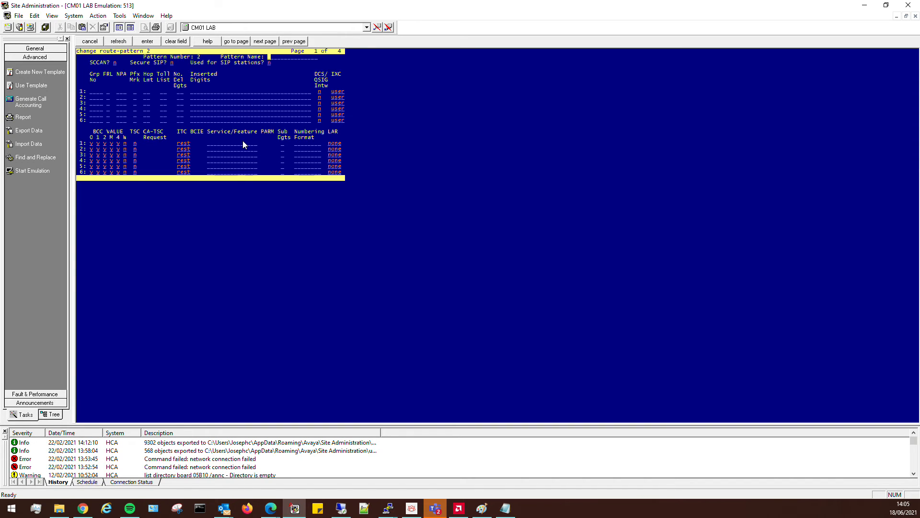
text(SM - Calls)
Step: Assign trunk group 2 with FRL 3 to the first entry of route pattern 2
key(Tab)
key(Tab)
key(Tab)
key(Tab)
text(2)
key(Tab)
text(3)
Step: Set the first entry's numbering format to pub-unk and its LAR to rehu, and submit route pattern 2
key(Down)
key(Down)
key(Down)
key(Down)
key(Down)
key(Down)
key(Tab)
key(Tab)
key(Tab)
key(Tab)
key(Tab)
key(Tab)
key(Tab)
key(Tab)
key(Tab)
key(Tab)
text(pub-unk)
key(Tab)
text(rehu)
key(Up)
key(F3)
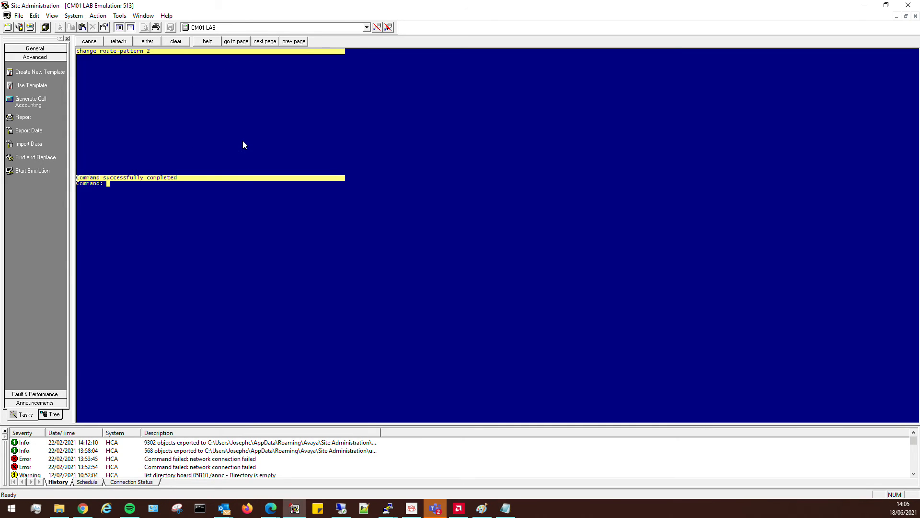
Step: Open the private numbering table for changes, starting at 0
text(change p)
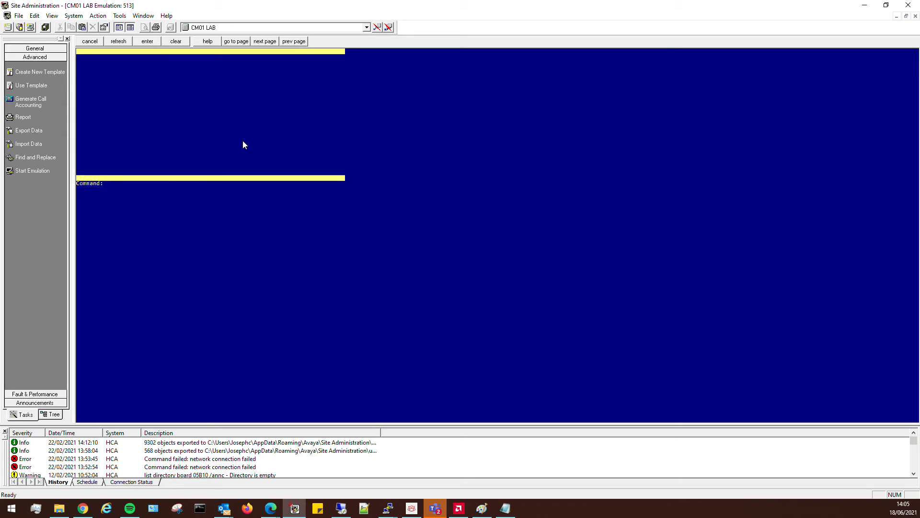
text(riv)
key(Return)
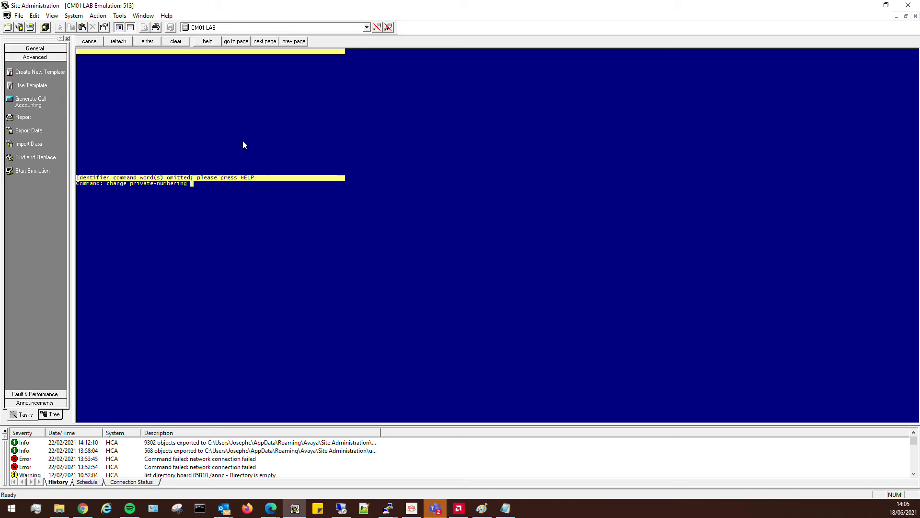
text(0)
key(Return)
Step: Add two private numbering entries with extension length 4, for extension codes 1 and 2
text(1)
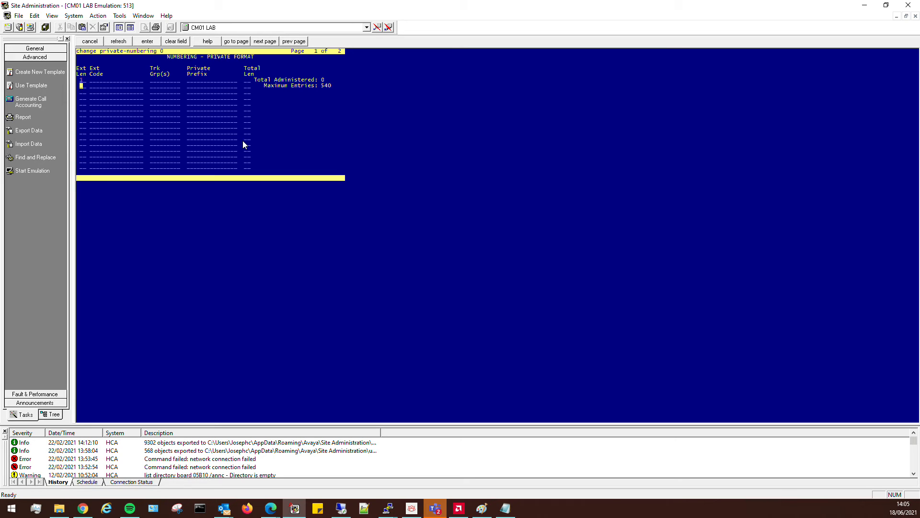
text(4)
key(Up)
key(Right)
key(Left)
key(Right)
text(1)
key(Down)
key(Left)
key(Right)
text(2)
Step: Assign trunk group 1 to both private numbering entries
key(Up)
key(Left)
key(Tab)
key(Tab)
text(1)
key(Tab)
key(Tab)
key(Right)
key(Tab)
text(1)
Step: Set the total length of both private numbering entries to 4
key(Up)
key(Left)
key(Left)
key(Tab)
key(Tab)
key(Tab)
key(Tab)
text(4)
key(Tab)
key(Tab)
key(Tab)
key(Tab)
key(Tab)
text(4)
Step: Go over the private numbering entries and submit the table
key(Up)
key(Up)
key(Down)
key(Down)
key(Down)
key(Down)
key(Up)
key(Up)
key(Up)
key(Tab)
key(Tab)
key(Tab)
key(Tab)
key(Tab)
key(Tab)
key(Tab)
key(Tab)
key(F3)
Step: Open the public-unknown numbering table for changes, starting at 0
text(c)
key(BackSpace)
key(F1)
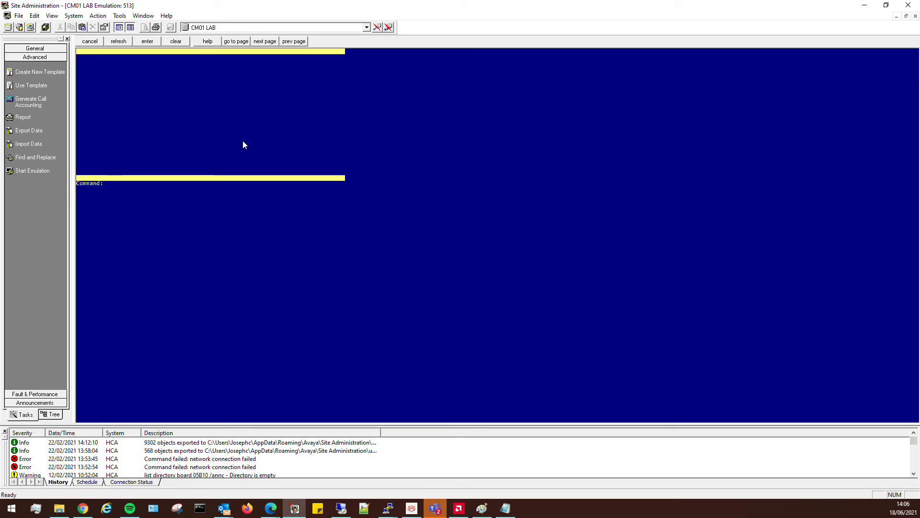
text(change public-unknown-numbering 0)
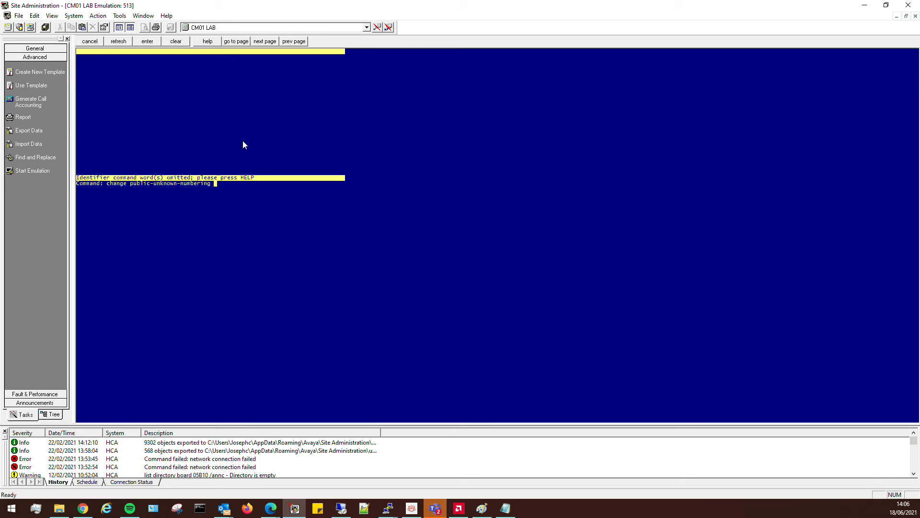
key(Return)
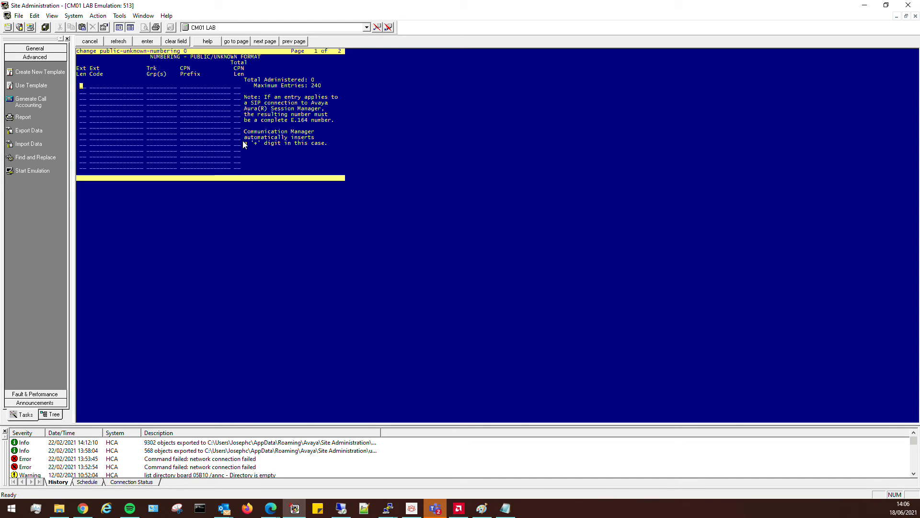
Step: Start the first public numbering entry with extension length 4 and extension code 1
key(Down)
key(Up)
text(4)
key(Down)
key(Tab)
text(1)
Step: Give the first public numbering entry trunk group 2 and CPN prefix 441483837
key(Tab)
key(shift+Tab)
key(shift+Tab)
key(Tab)
key(Tab)
key(Tab)
key(shift+Tab)
key(shift+Tab)
key(shift+Tab)
key(Tab)
key(Tab)
key(Tab)
text(441483837)
Step: Set the first entry's total CPN length to 12 and add a second entry with extension length 4, code 2 and trunk group 2
key(Tab)
key(Tab)
key(shift+Tab)
key(Tab)
key(Tab)
text(2)
key(Tab)
text(2)
Step: Fill in the second entry's CPN prefix and total CPN length 12, and submit the public numbering table
key(Tab)
text(441376)
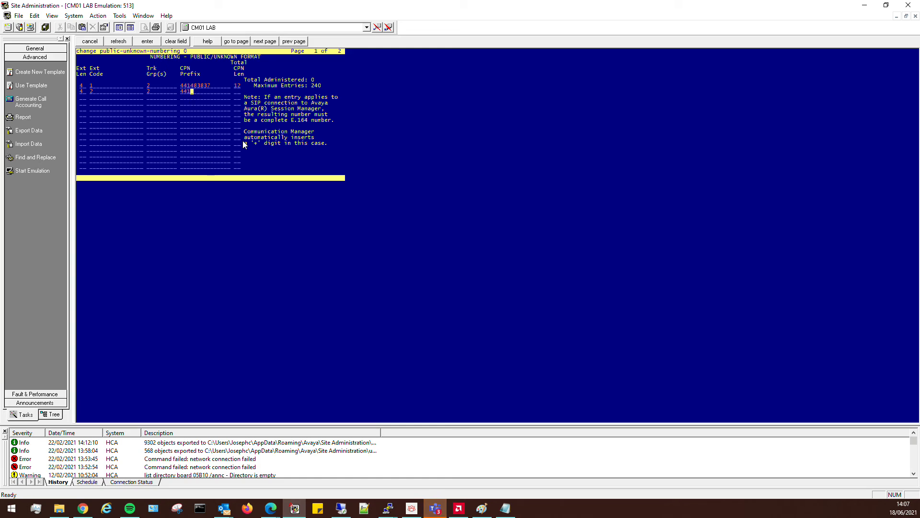
text(189)
key(Tab)
text(12)
key(shift+Tab)
key(Tab)
key(Tab)
key(Up)
key(Tab)
key(Tab)
key(Tab)
key(F3)
Step: Open the AAR digit analysis table for changes, starting at 0
text(change aar an)
key(Return)
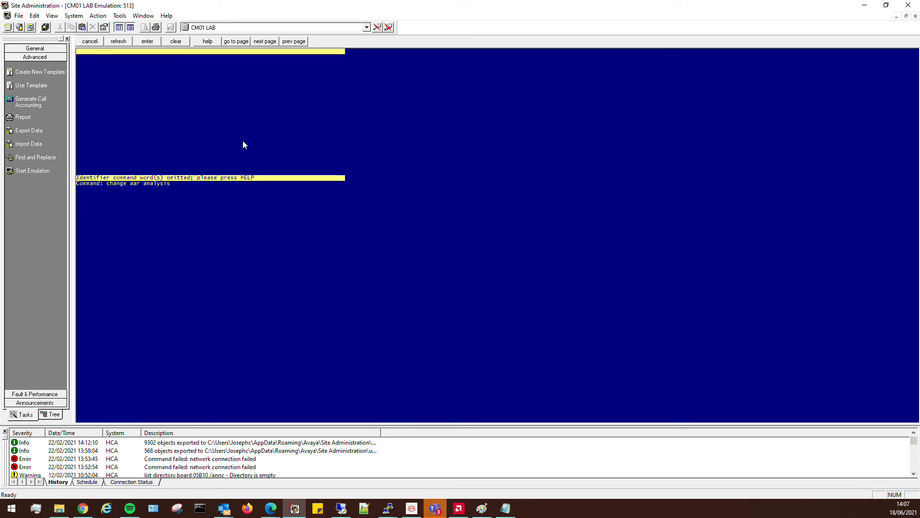
text(0)
key(Return)
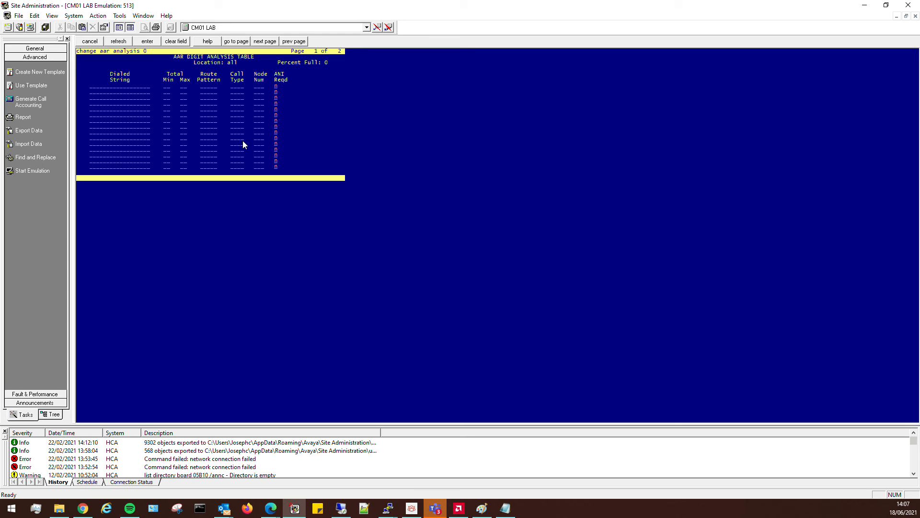
Step: Add dialed strings 1 and 2 to the AAR analysis, each with total minimum and maximum length 4
text(1)
key(Down)
text(2)
key(Up)
key(Right)
key(Right)
key(Left)
text(4)
key(Tab)
text(4)
key(Down)
key(Left)
text(4)
key(Tab)
text(4)
Step: Route both AAR dialed strings to route pattern 1
key(Up)
key(Right)
key(Right)
key(Right)
text(1)
key(Down)
key(Right)
key(Right)
key(Right)
text(1)
Step: Set the call type of both AAR entries to lev0 and submit the table
key(Up)
key(Right)
key(Right)
key(Tab)
key(Tab)
text(lev)
key(Tab)
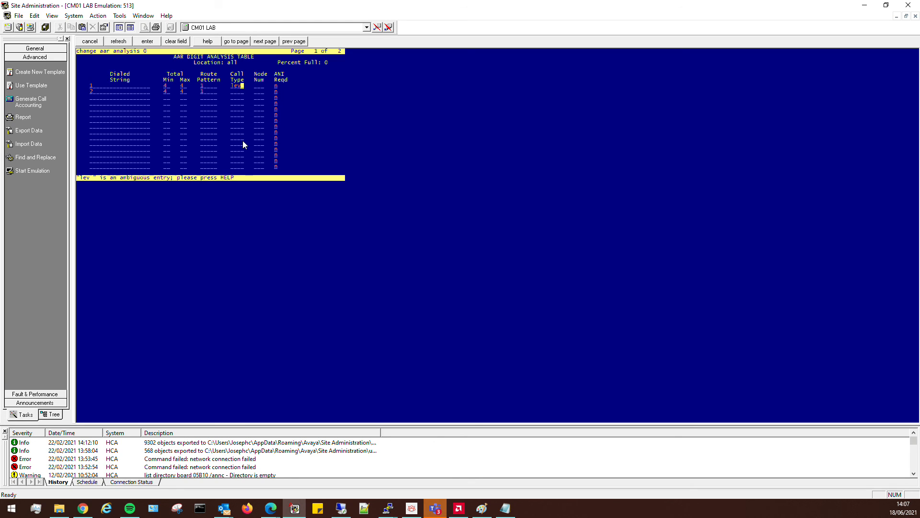
text(0)
key(Tab)
key(Tab)
key(Tab)
key(Tab)
key(Tab)
key(Tab)
key(Tab)
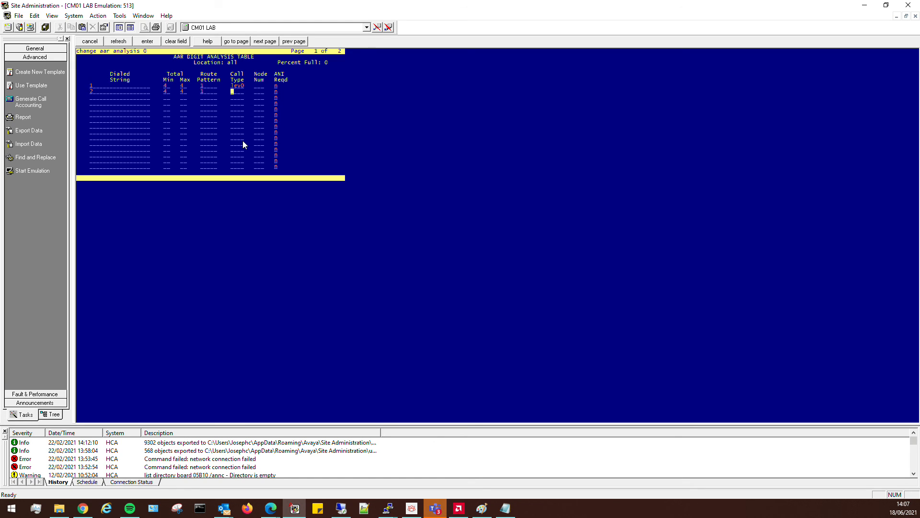
text(lev0)
key(Home)
key(Down)
key(Return)
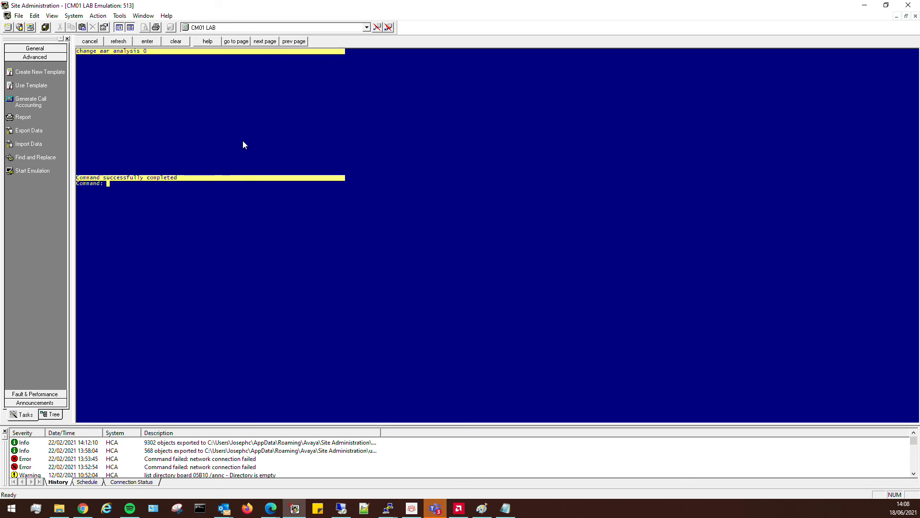
Step: Save all translations on the Communication Manager
text(save trans all)
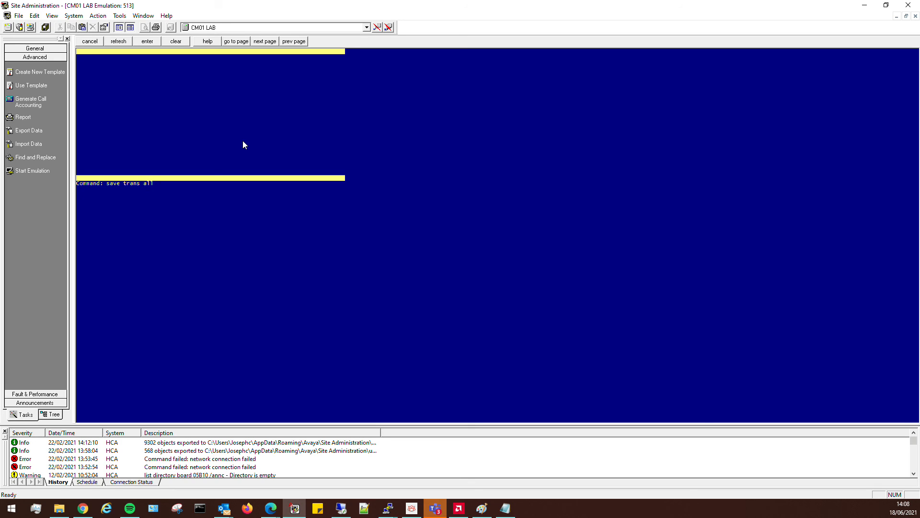
key(Return)
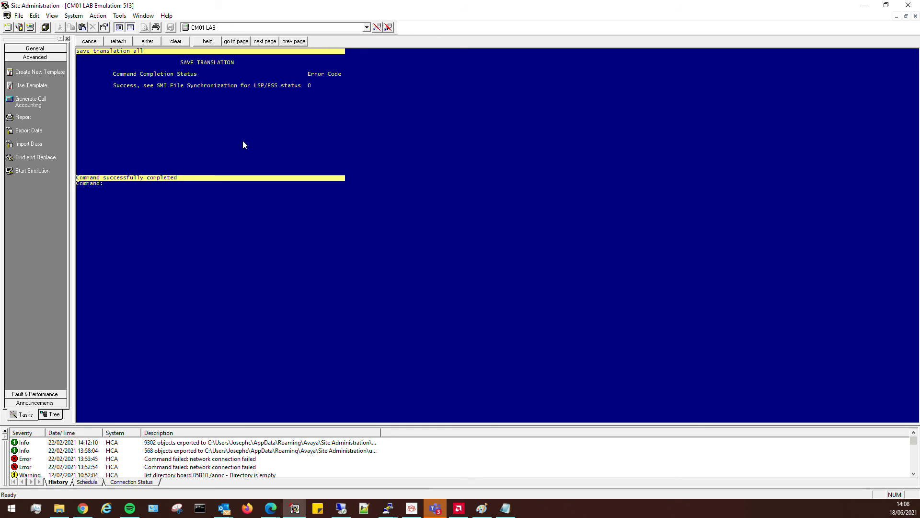
key(Return)
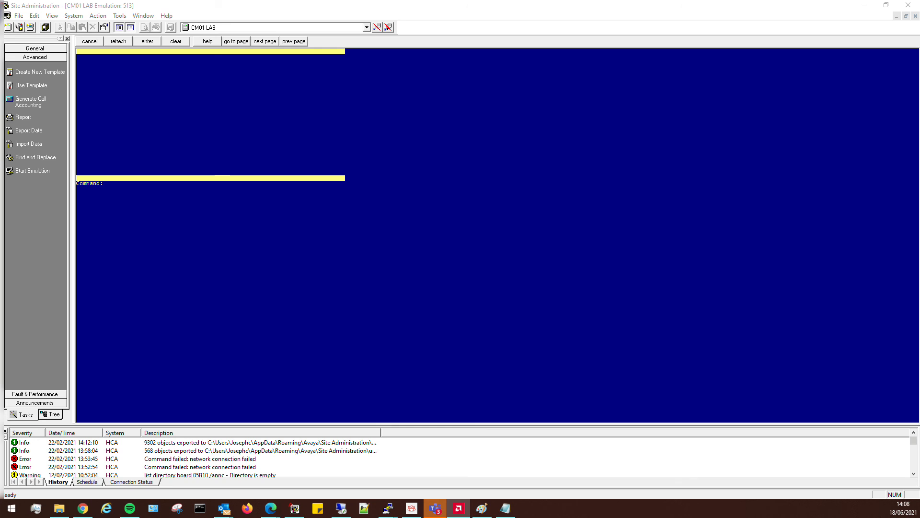
Step: Switch to System Manager in the browser, refresh Session Manager 1's entity link status and check the CM01 links' reason codes
mouse_move(270, 507)
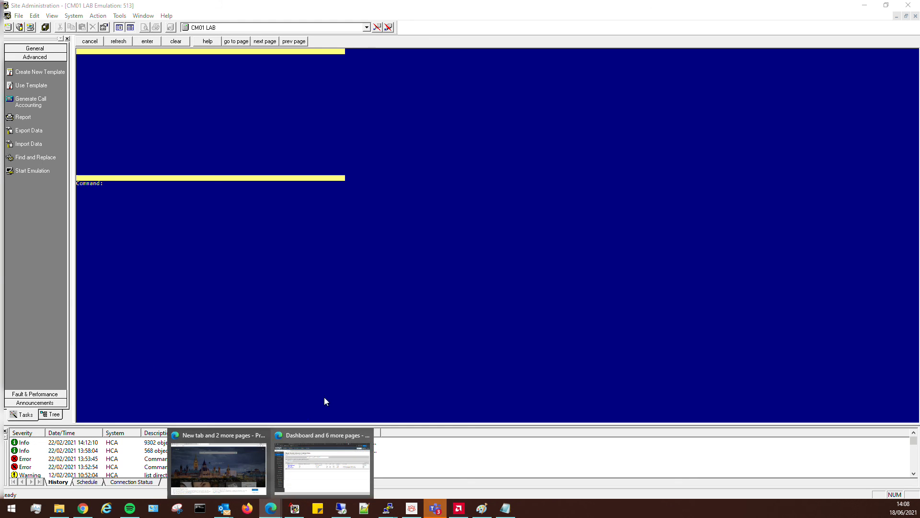
click(320, 455)
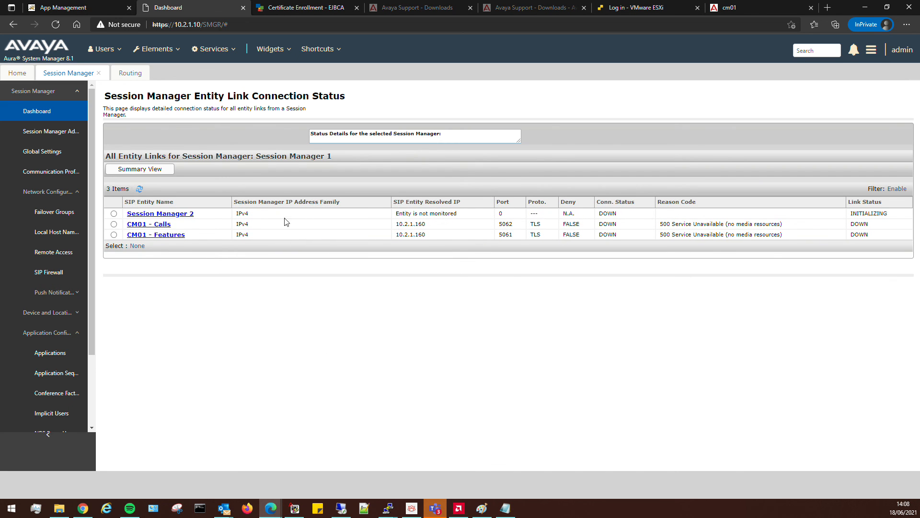
click(140, 188)
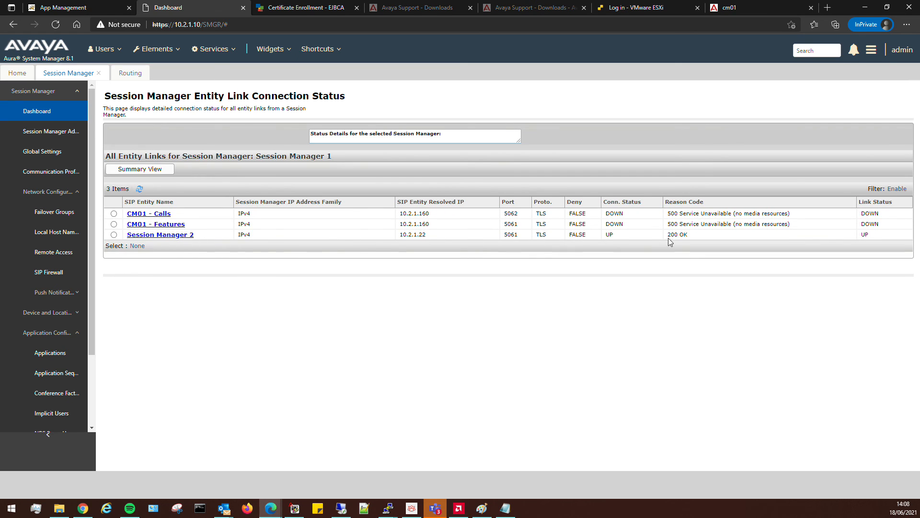
drag(792, 225, 671, 216)
click(511, 110)
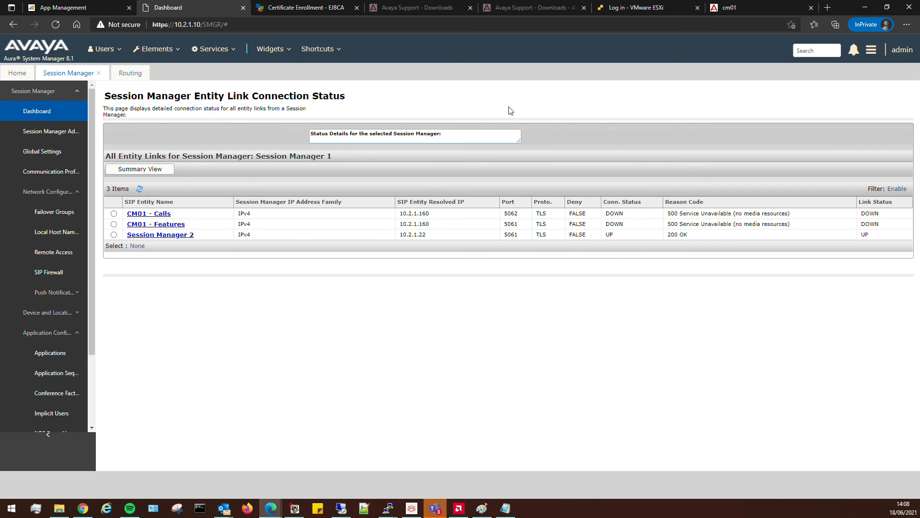